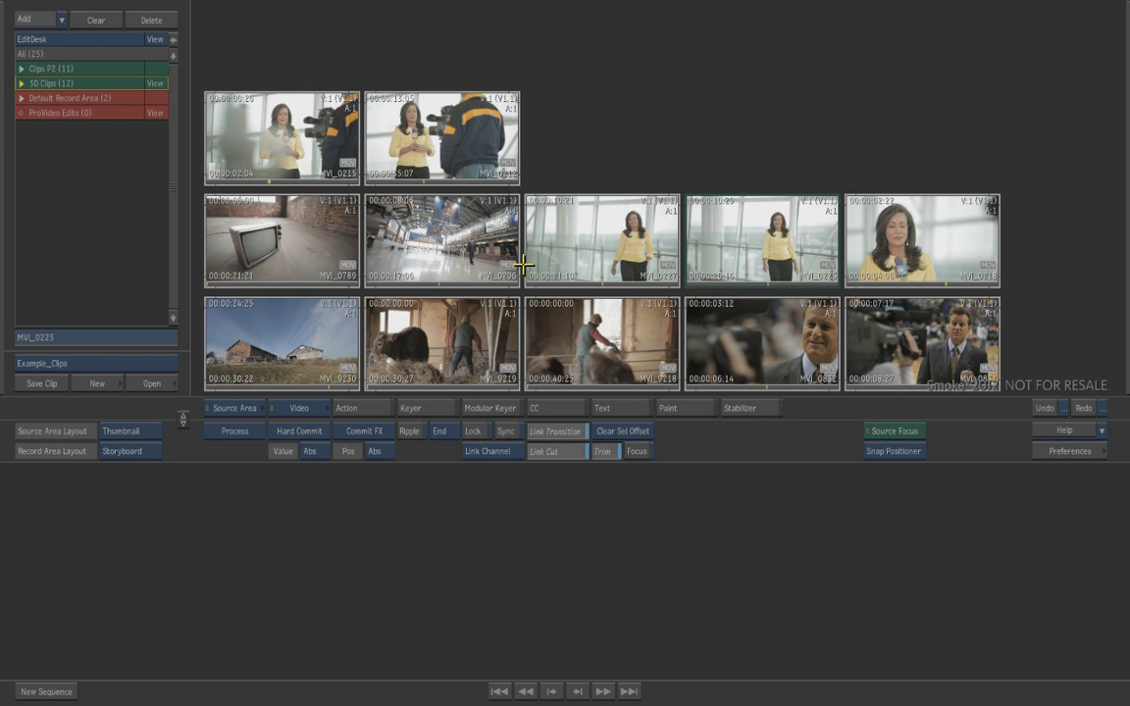
View clip MVI_0225 in the full player and return to the clip thumbnails
double_click(792, 245)
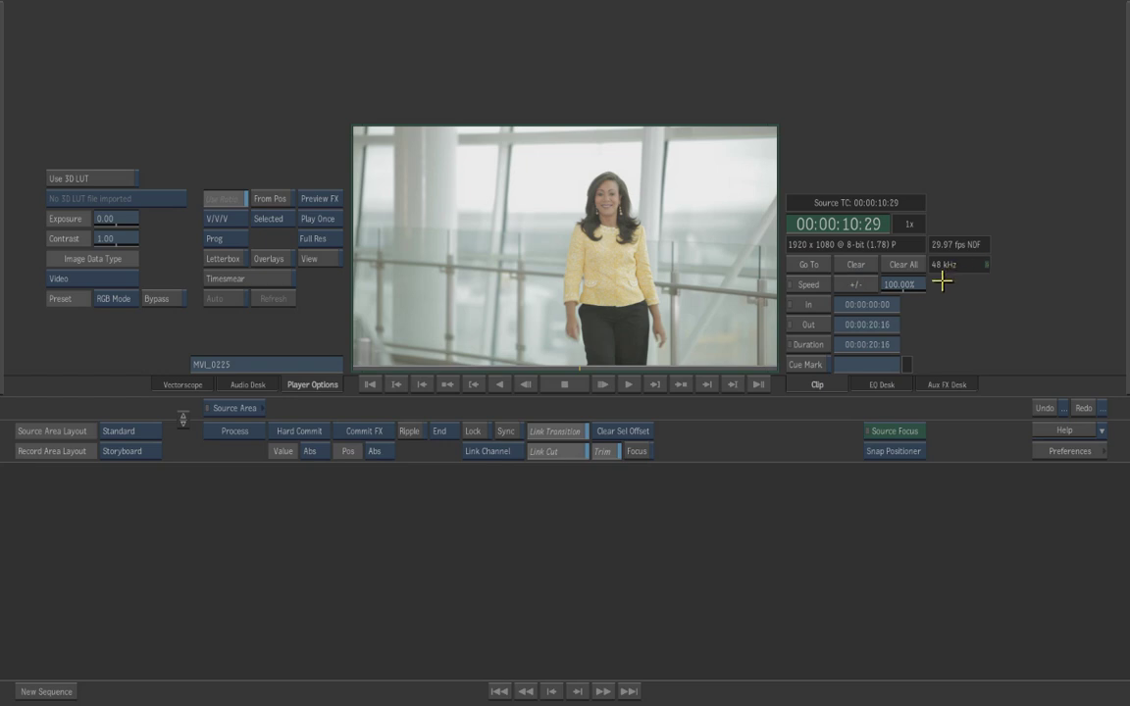
key(Escape)
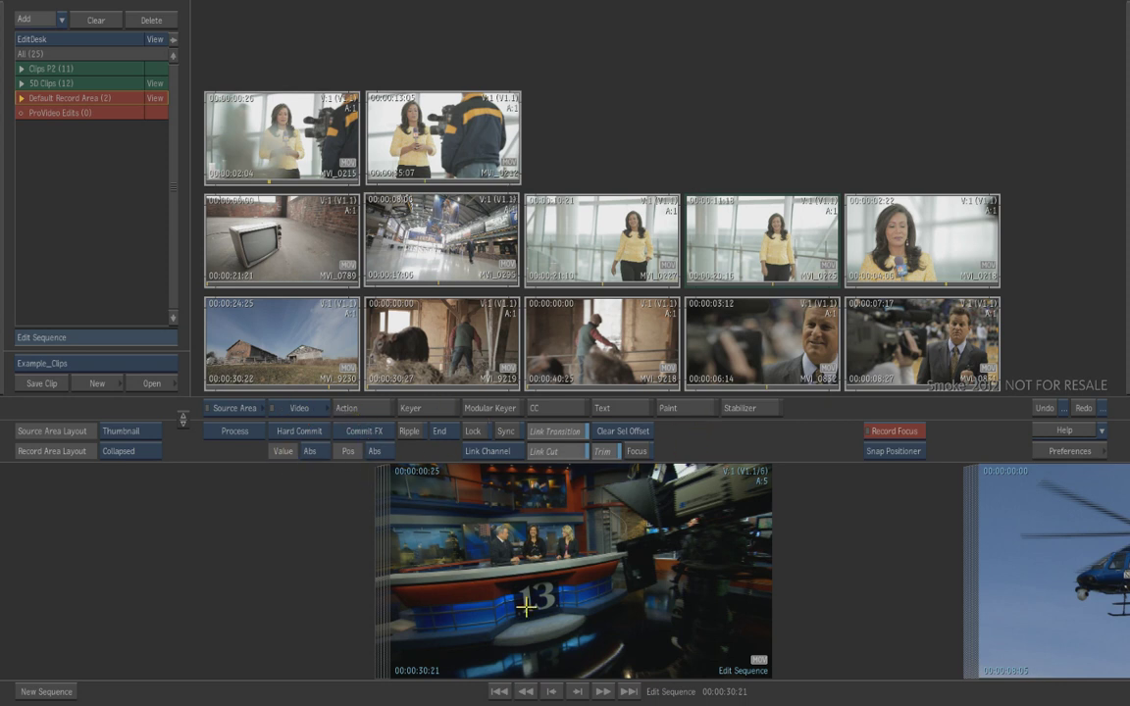
Shift Edit Sequence in the record area, view its timeline, and return to the collapsed layout
drag(539, 532, 533, 561)
drag(476, 520, 558, 569)
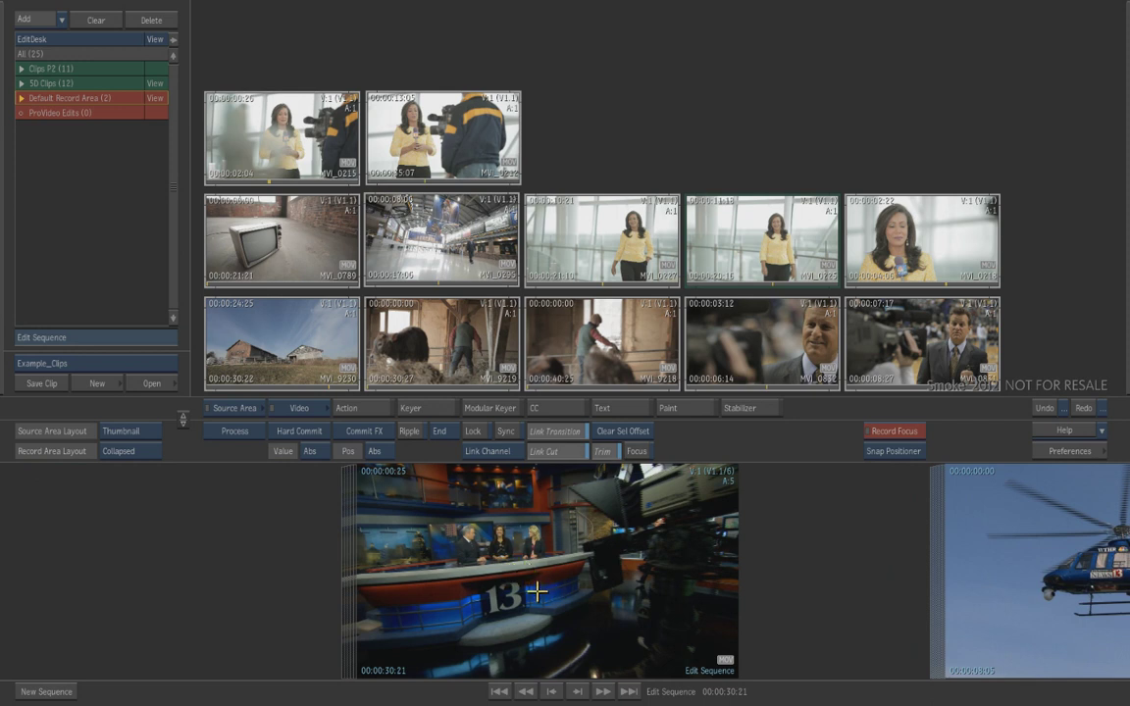
double_click(537, 594)
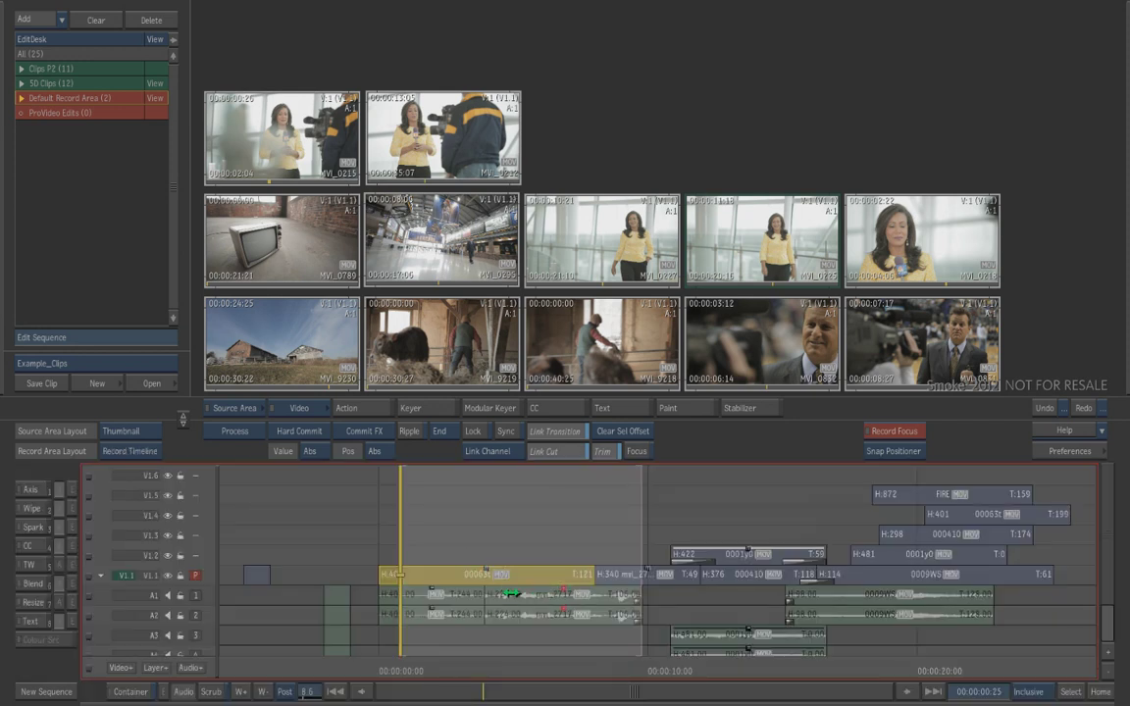
key(grave)
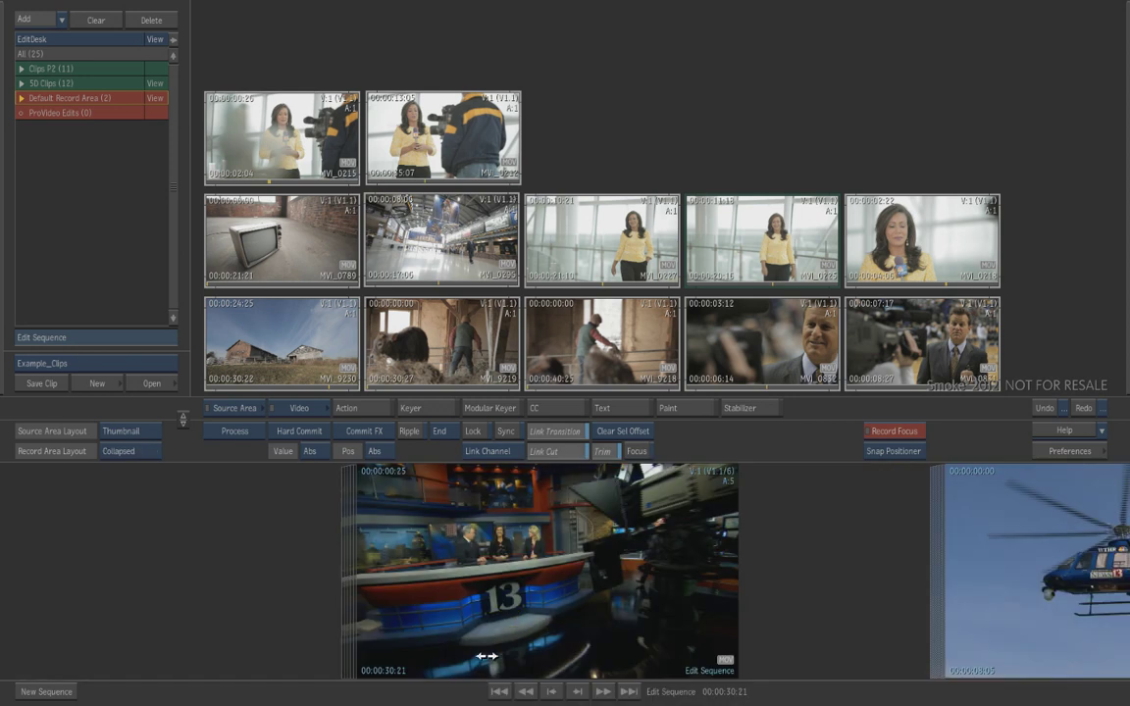
Expand Edit Sequence into its storyboard and browse the individual shots
drag(496, 655, 533, 645)
key(grave)
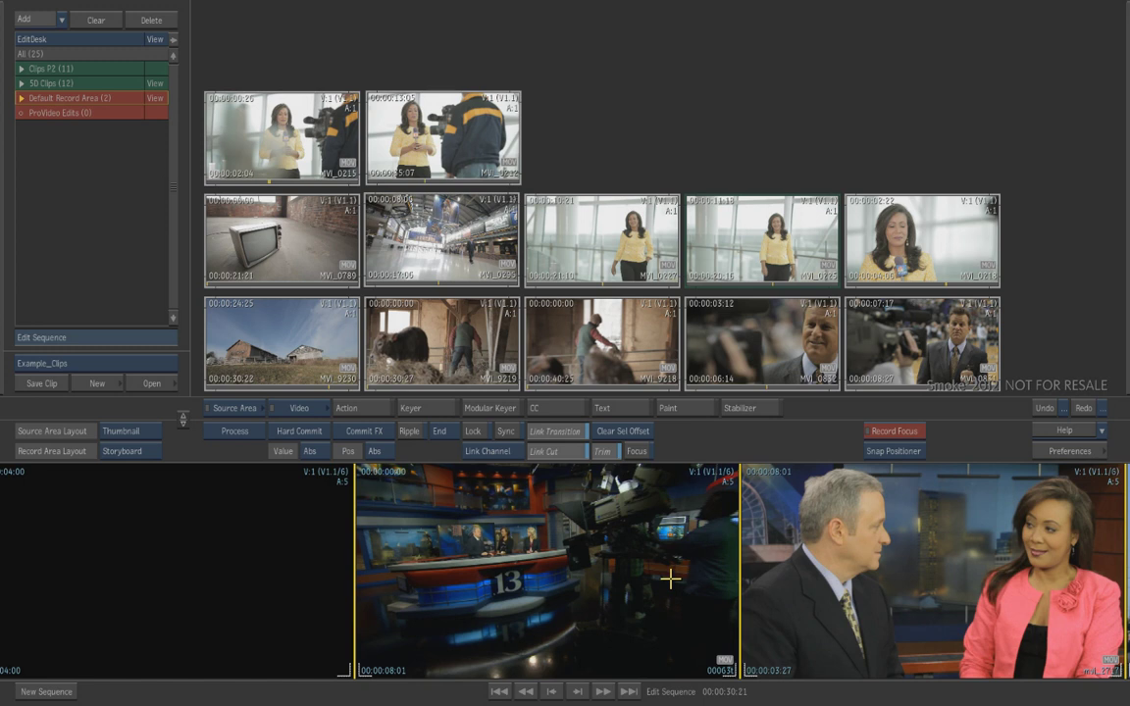
drag(670, 579, 384, 484)
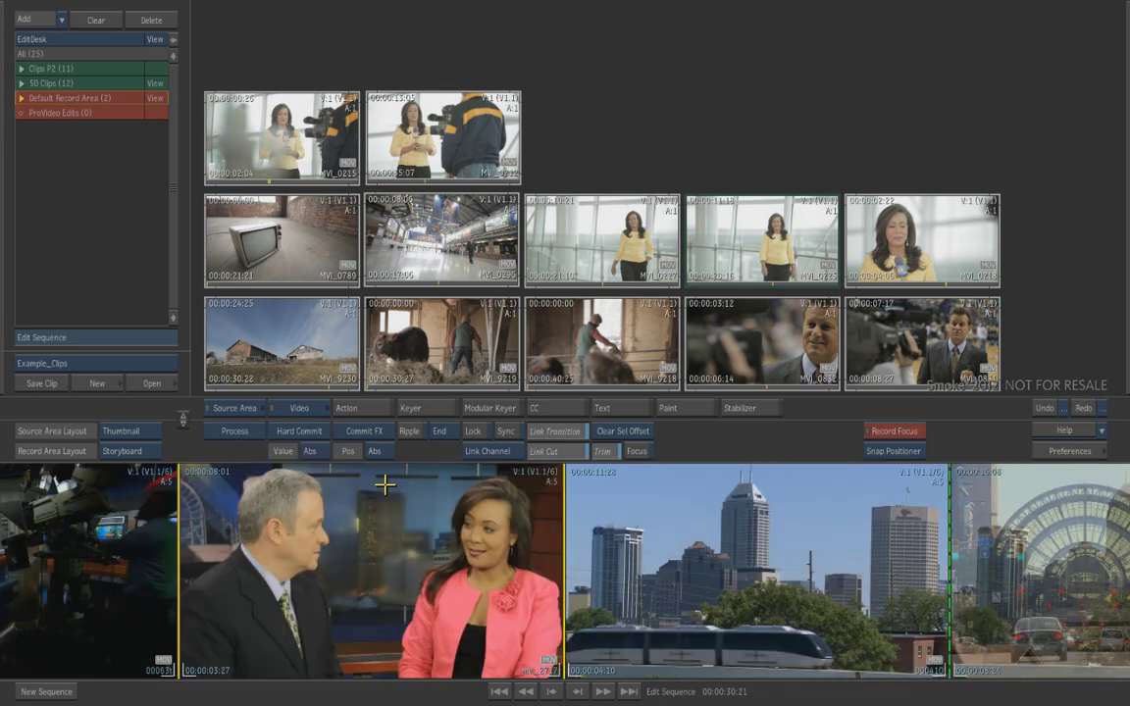
drag(709, 559, 655, 570)
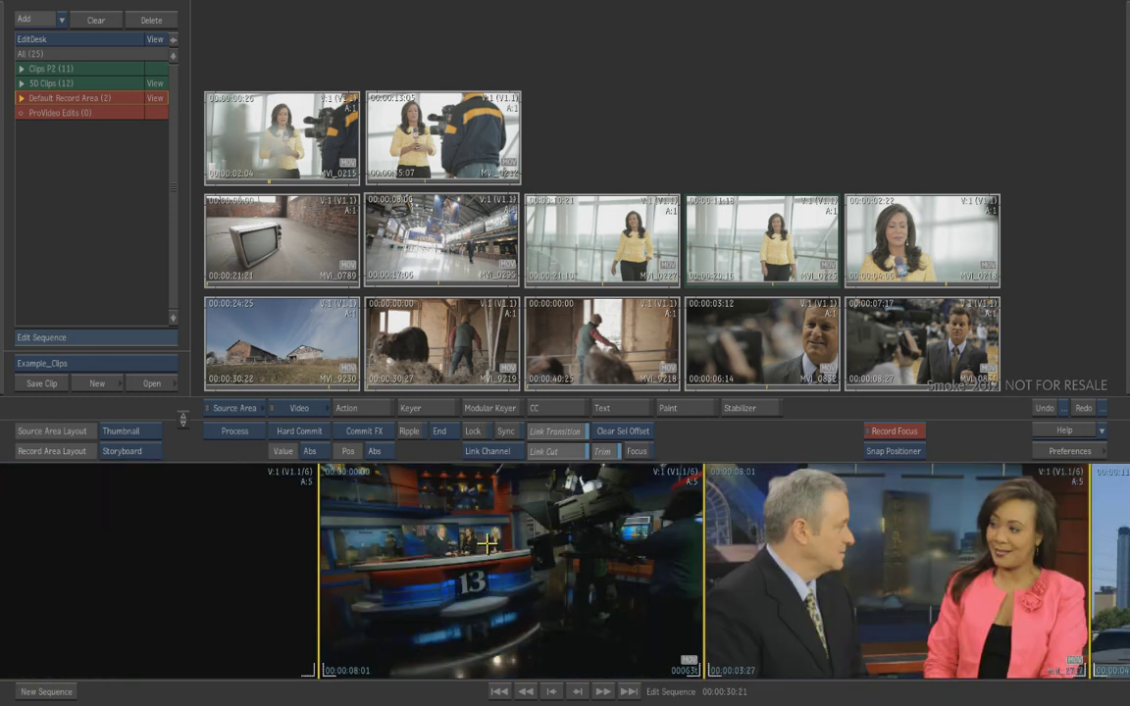
Switch Edit Sequence to the record timeline and back to the collapsed layout, and browse the sequences in the record area
key(ctrl+2)
key(ctrl+1)
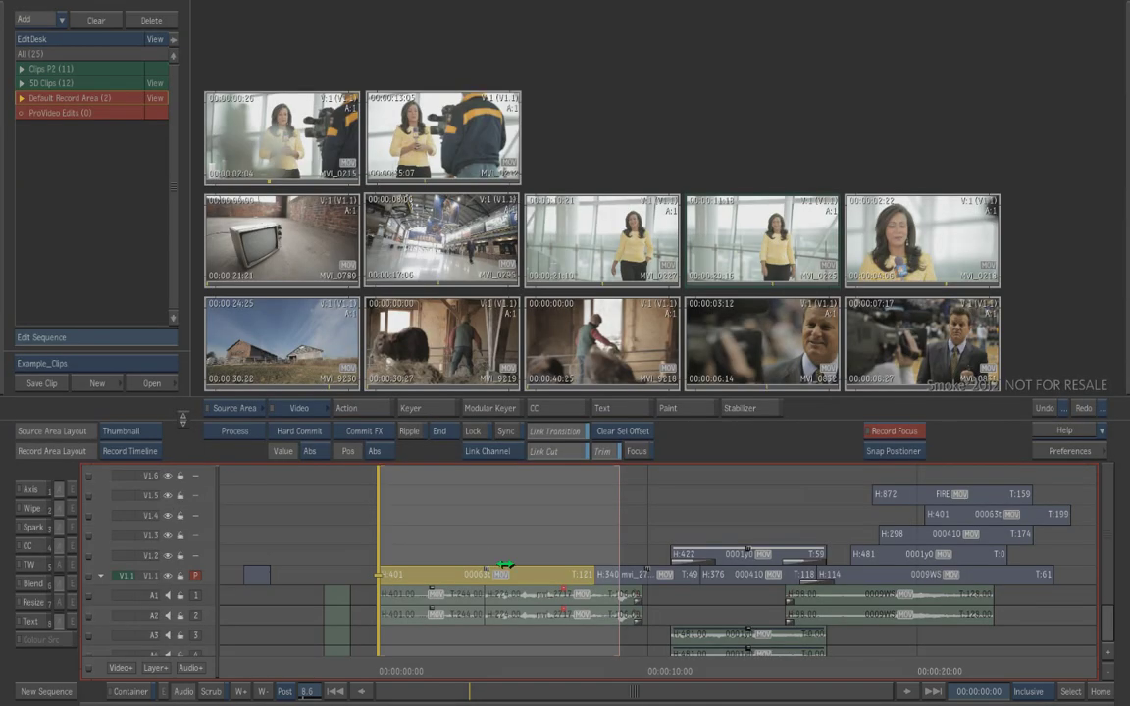
key(ctrl+3)
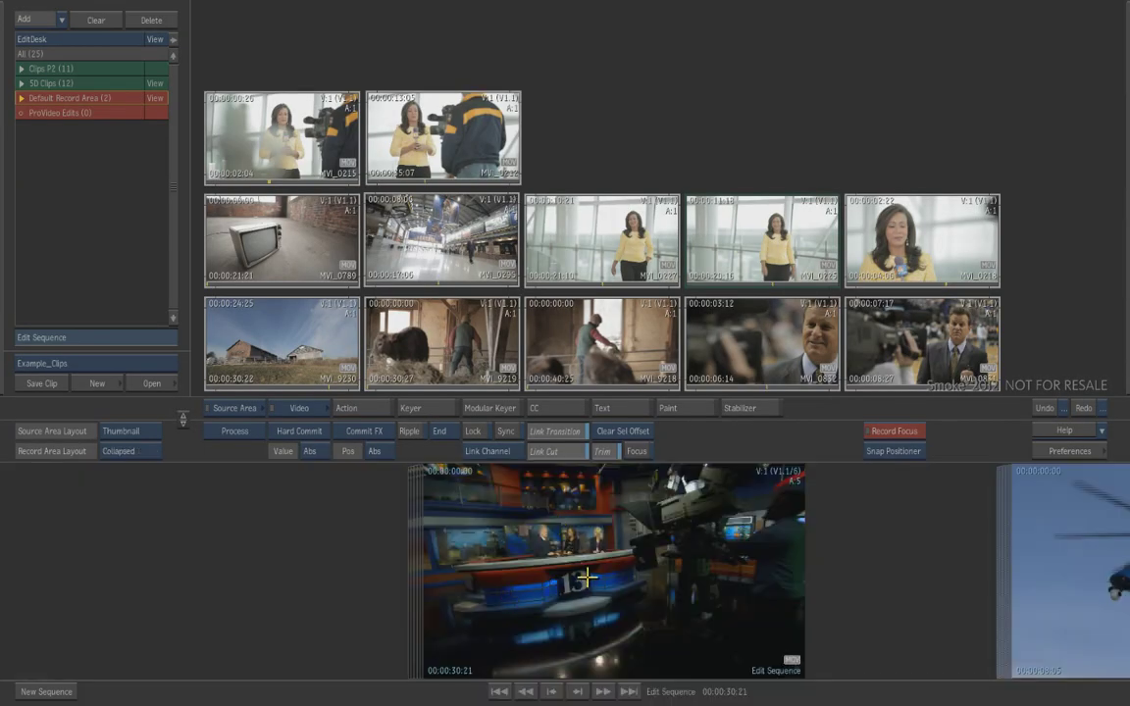
drag(628, 575, 169, 557)
drag(715, 584, 543, 584)
key(Left)
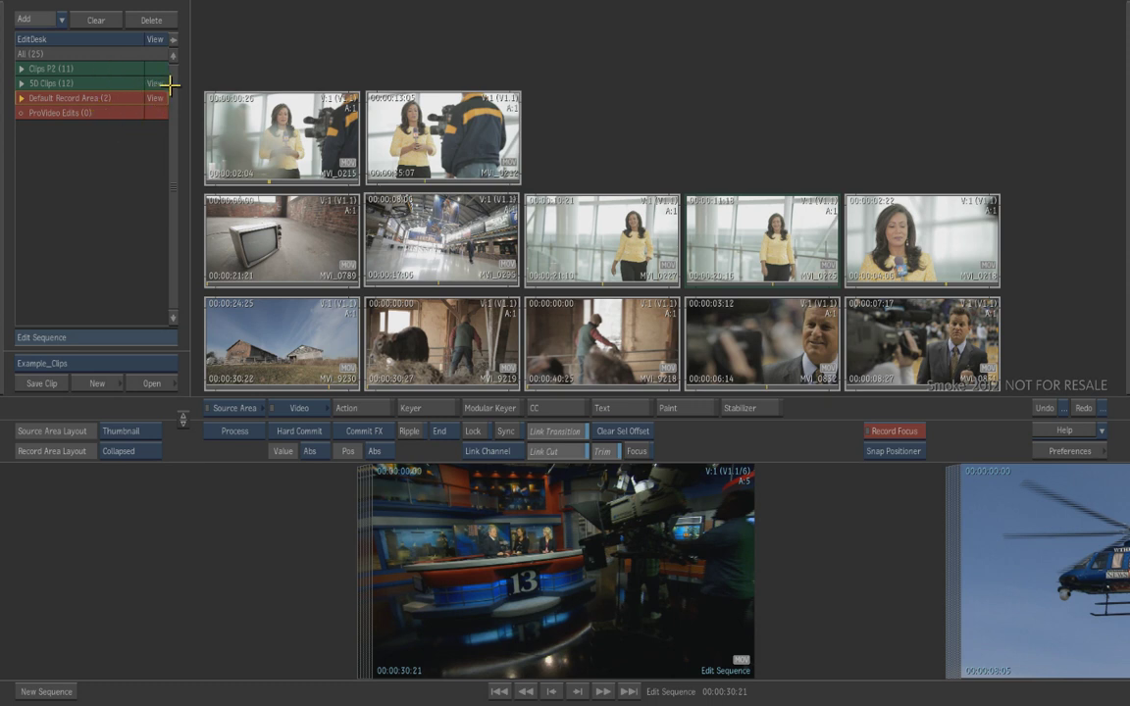
Display the Clips P2 source clips, and return to the 5D Clips source area
click(72, 73)
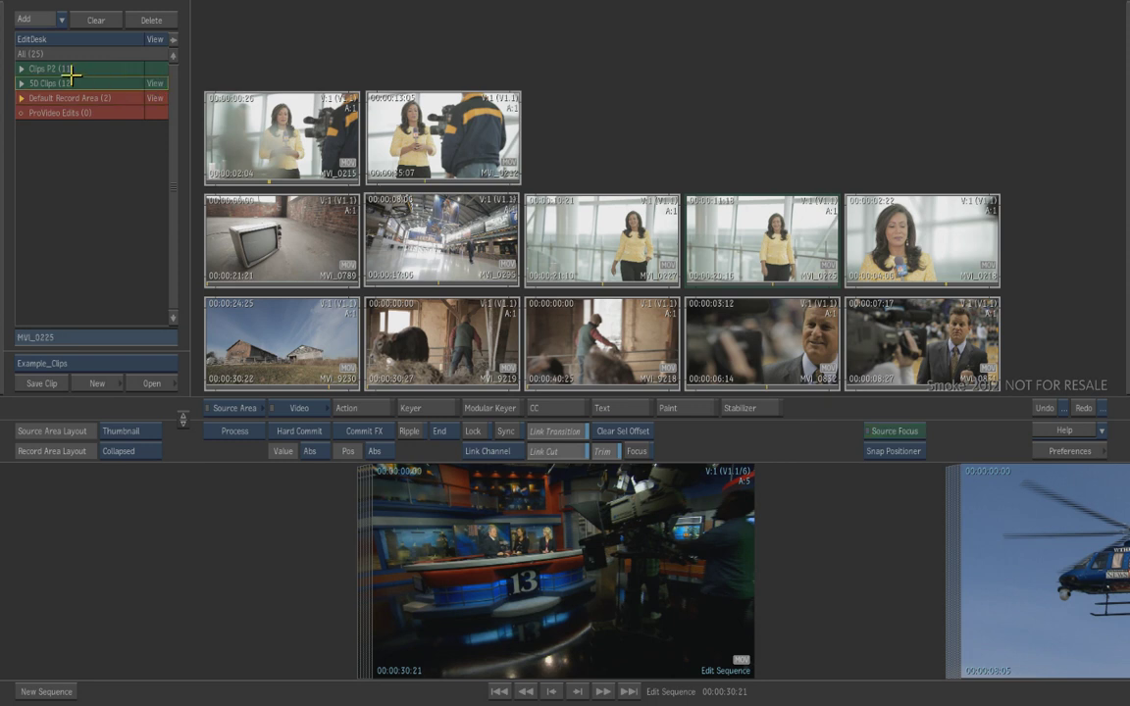
click(155, 69)
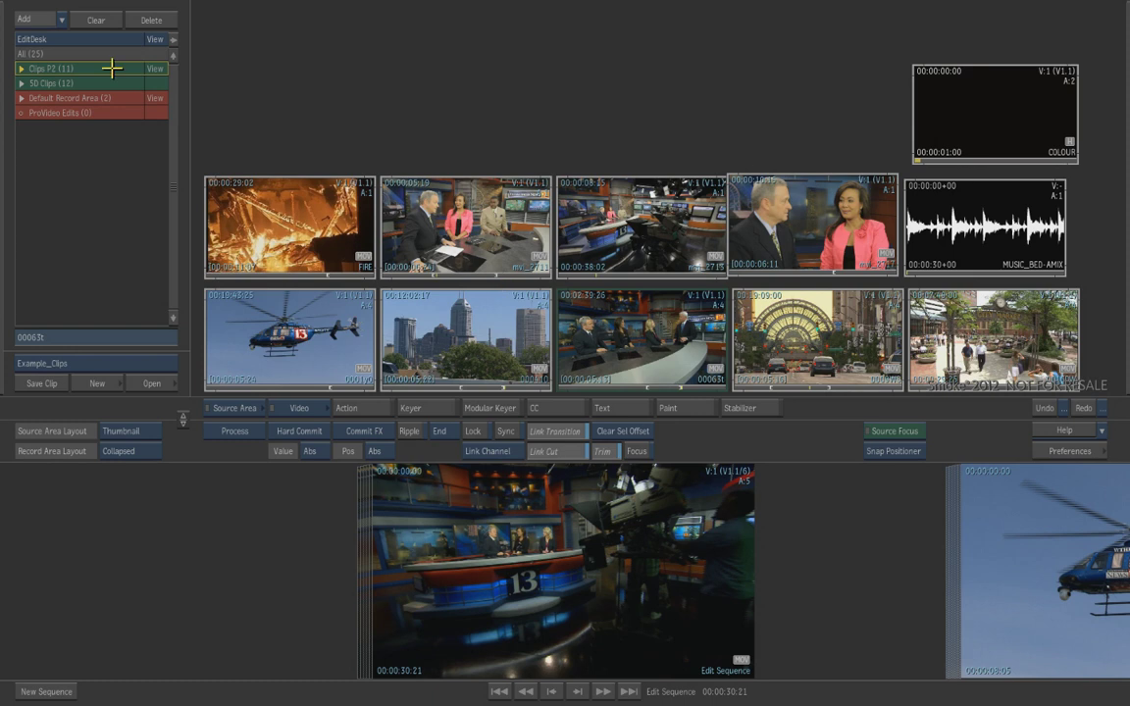
click(152, 83)
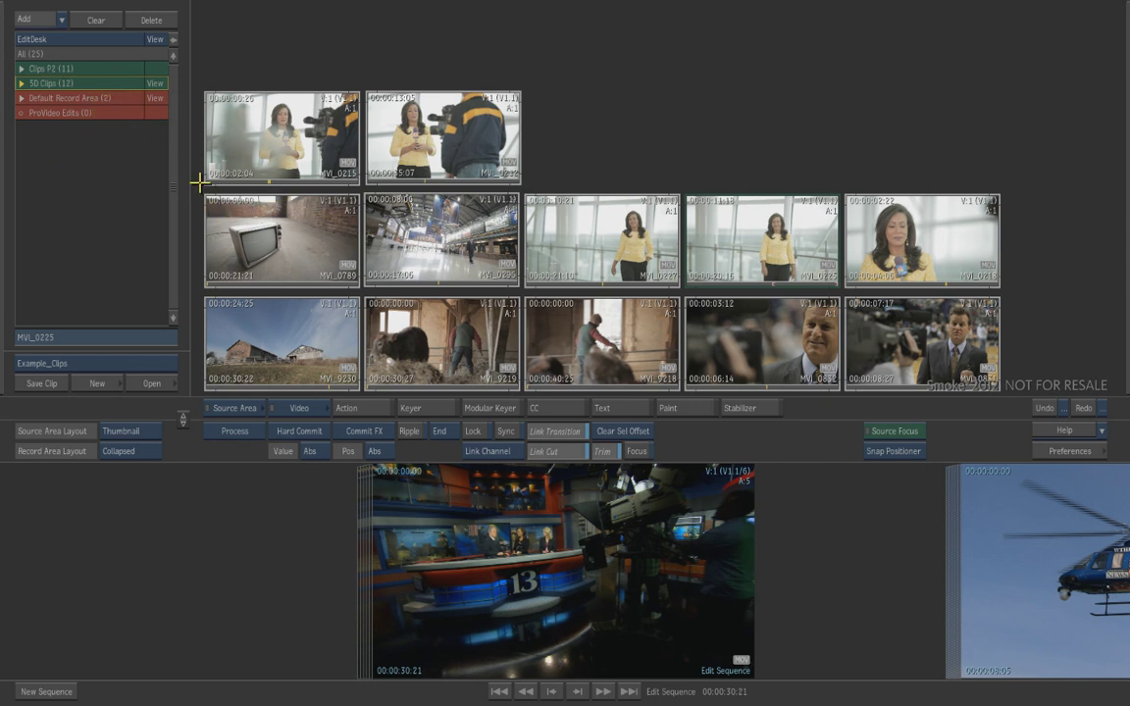
Browse the sequences in Default Record Area and switch the record view to the empty ProVideo Edits area
click(89, 98)
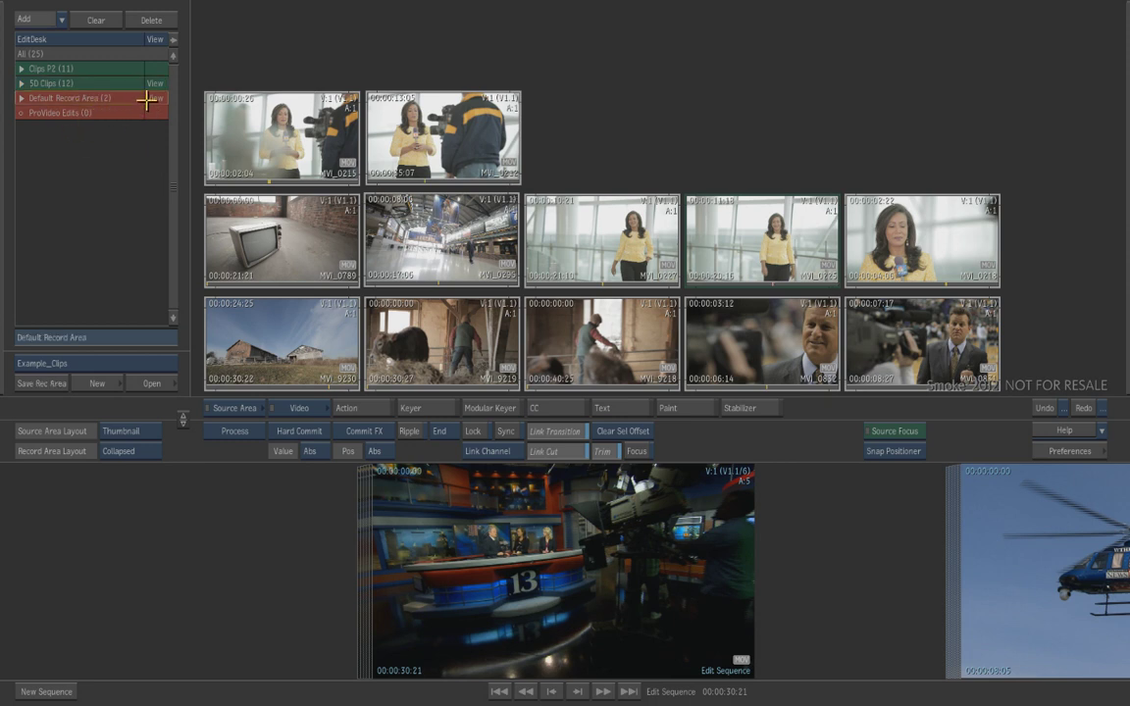
drag(520, 588, 447, 598)
drag(953, 567, 429, 585)
drag(545, 502, 808, 516)
key(Down)
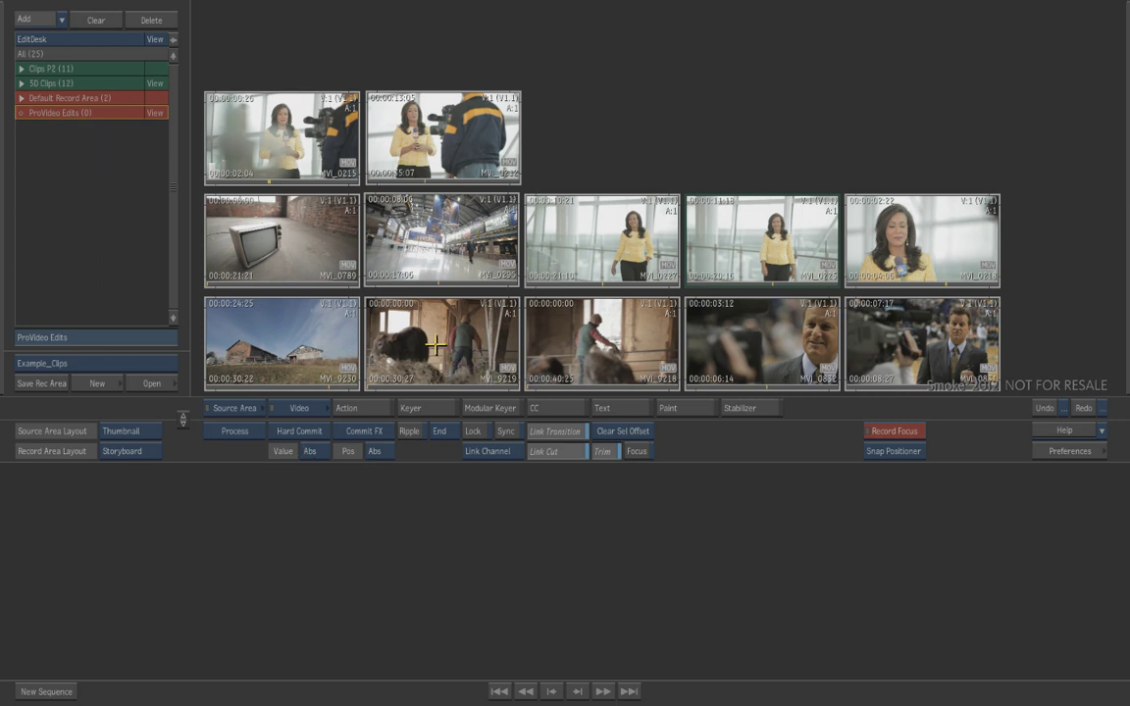
Create a new sequence in the ProVideo Edits record area and open it as a timeline
click(47, 692)
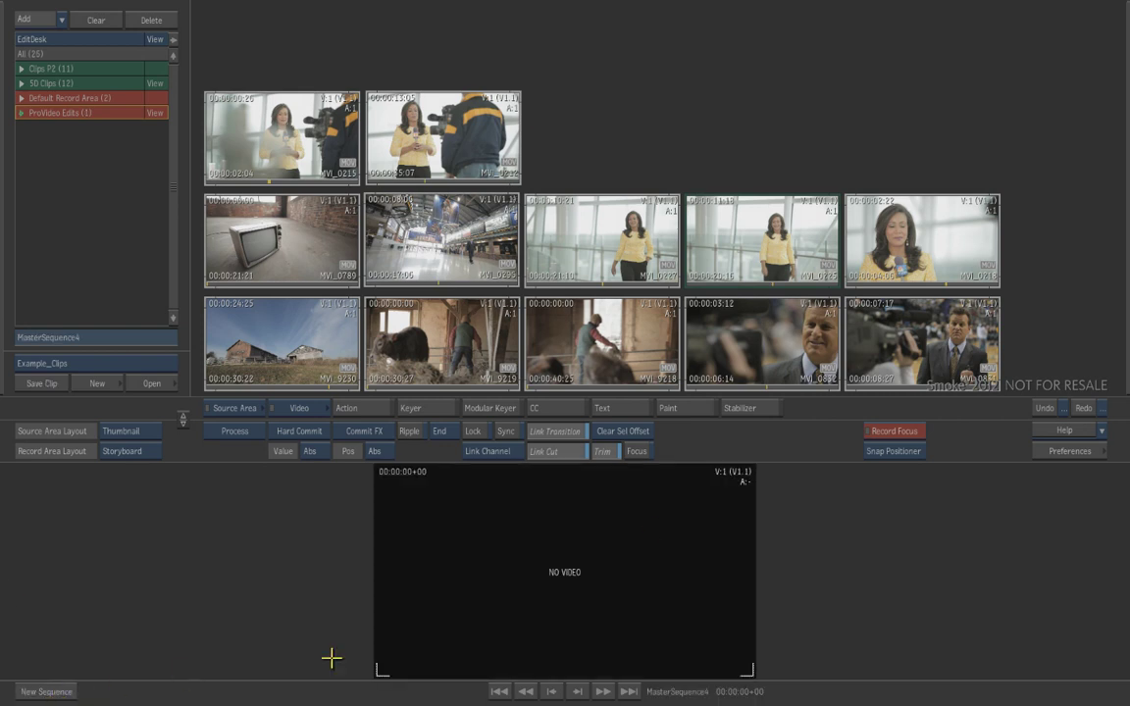
double_click(554, 587)
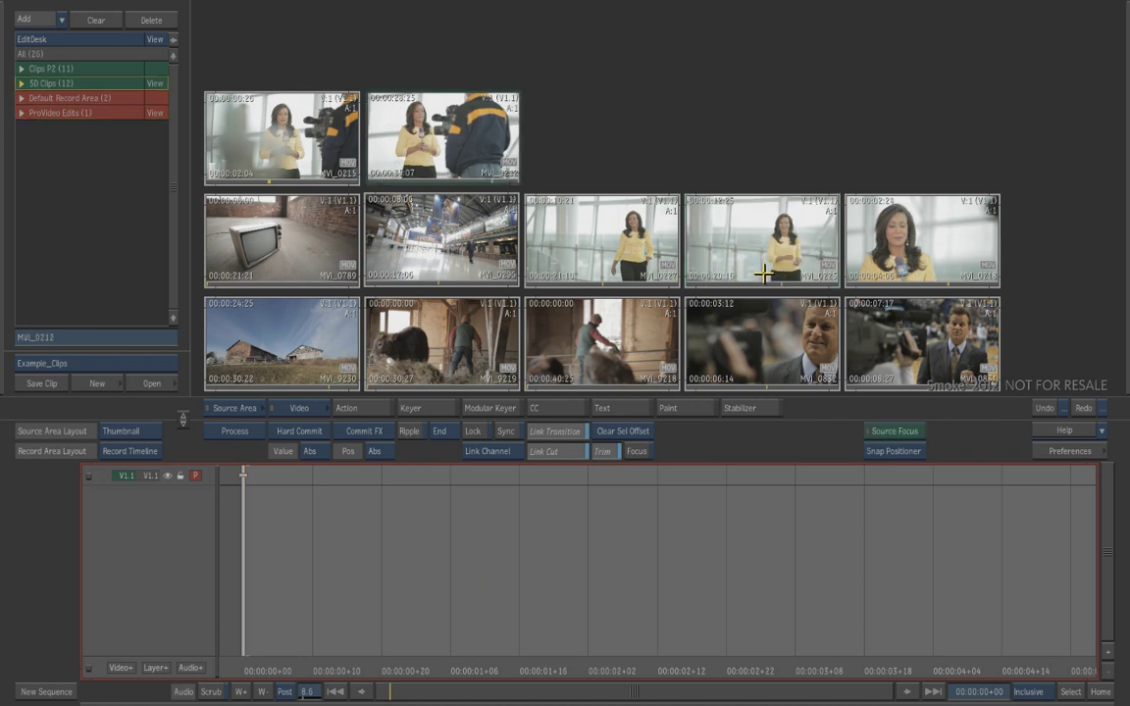
Select clip MVI_0225 as the source, show it in the Standard player, and compare its timeline with the record timeline
mouse_move(763, 274)
mouse_down()
mouse_move(705, 285)
mouse_move(756, 286)
mouse_up()
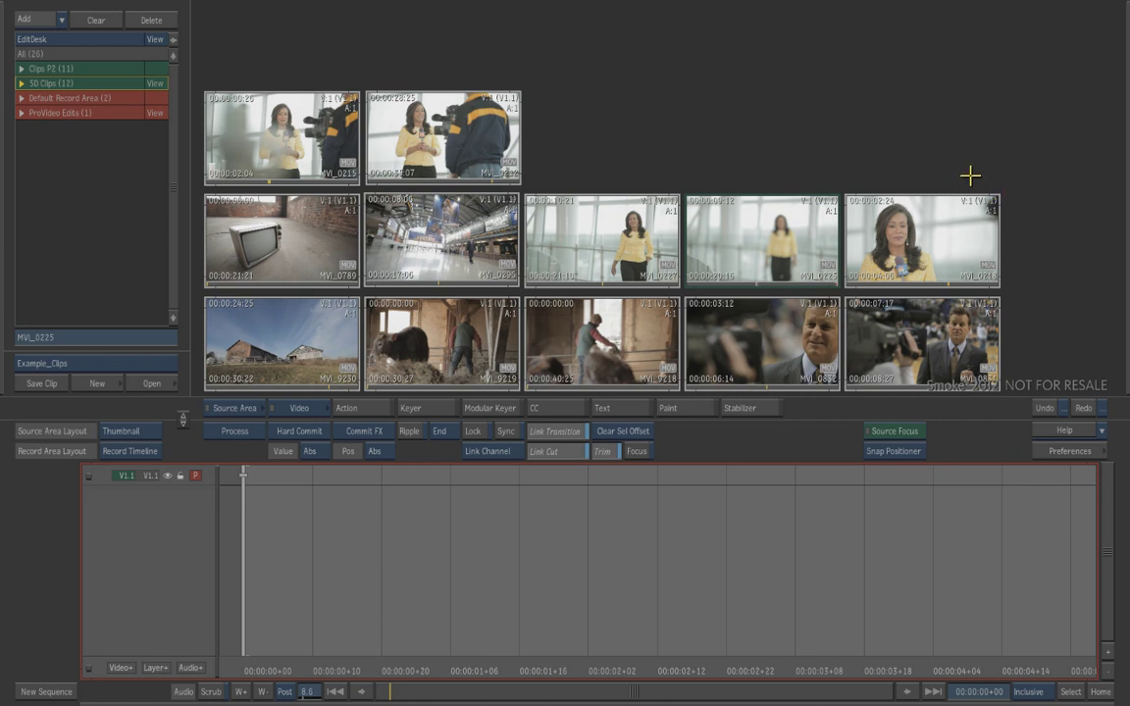
key(alt+1)
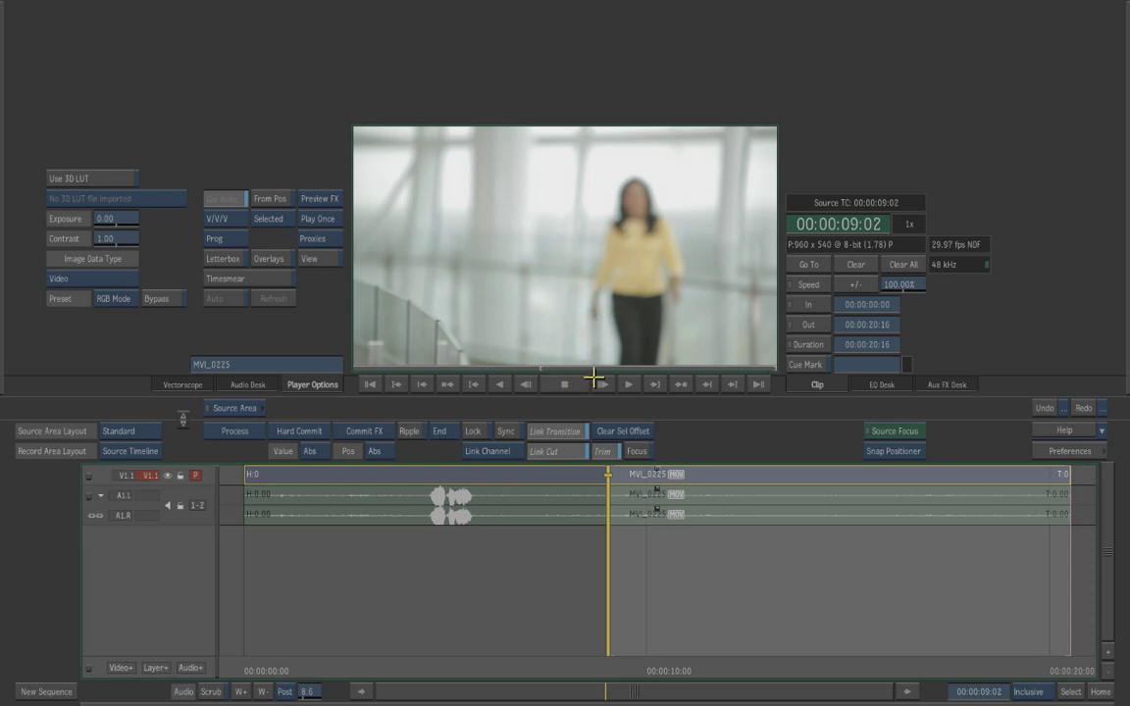
key(Escape)
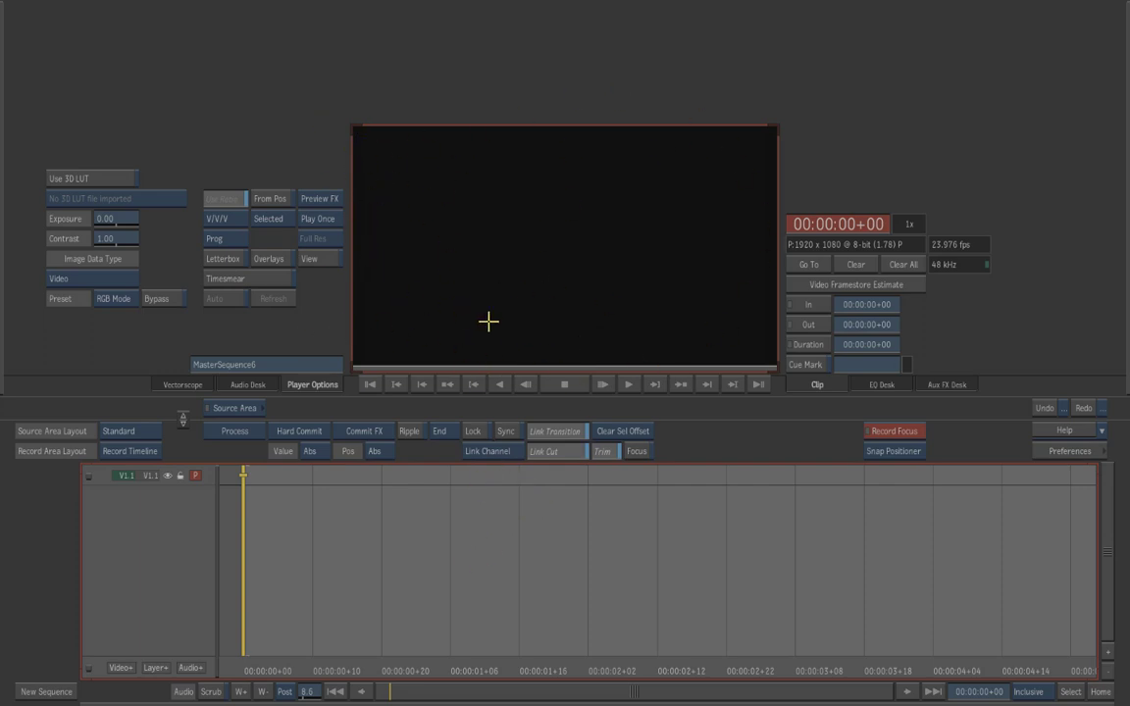
key(Tab)
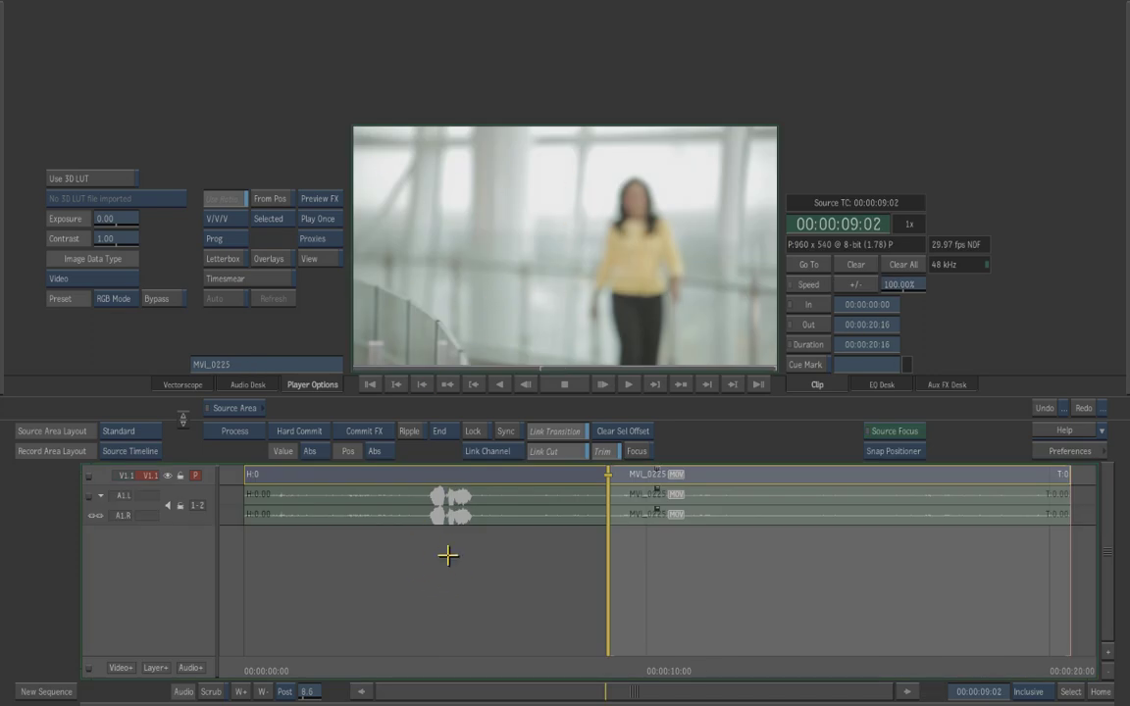
key(Tab)
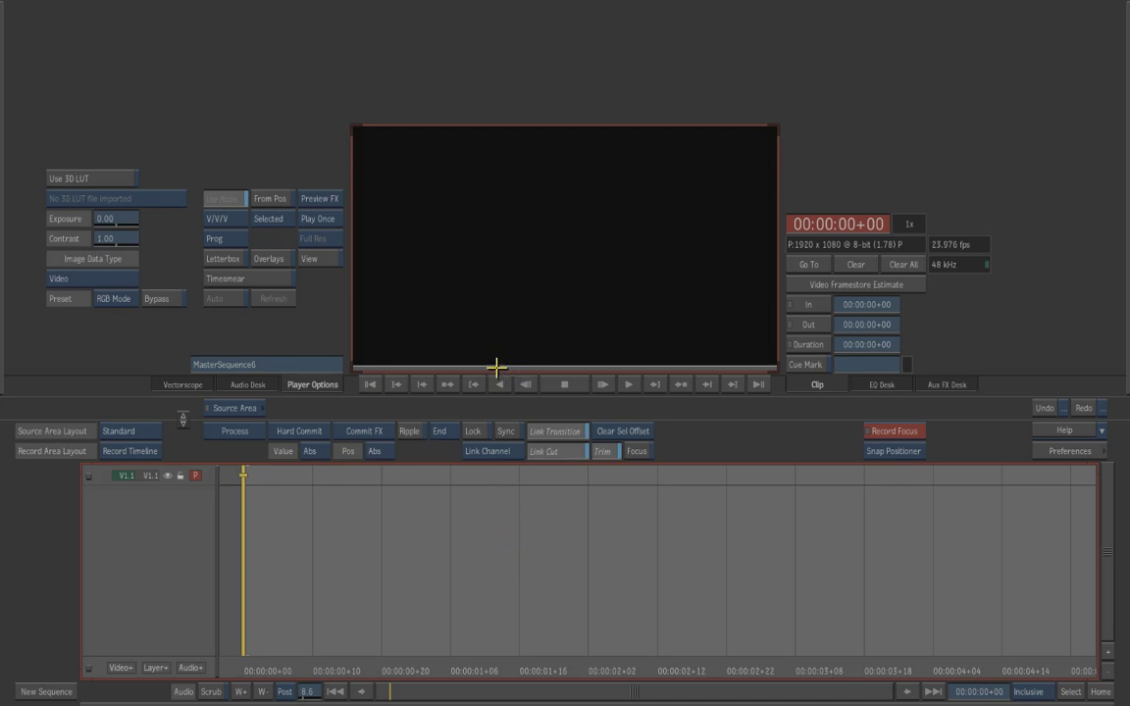
Set the source area layout to Src/Rec, and switch focus to the source clip and back to the record sequence
click(135, 432)
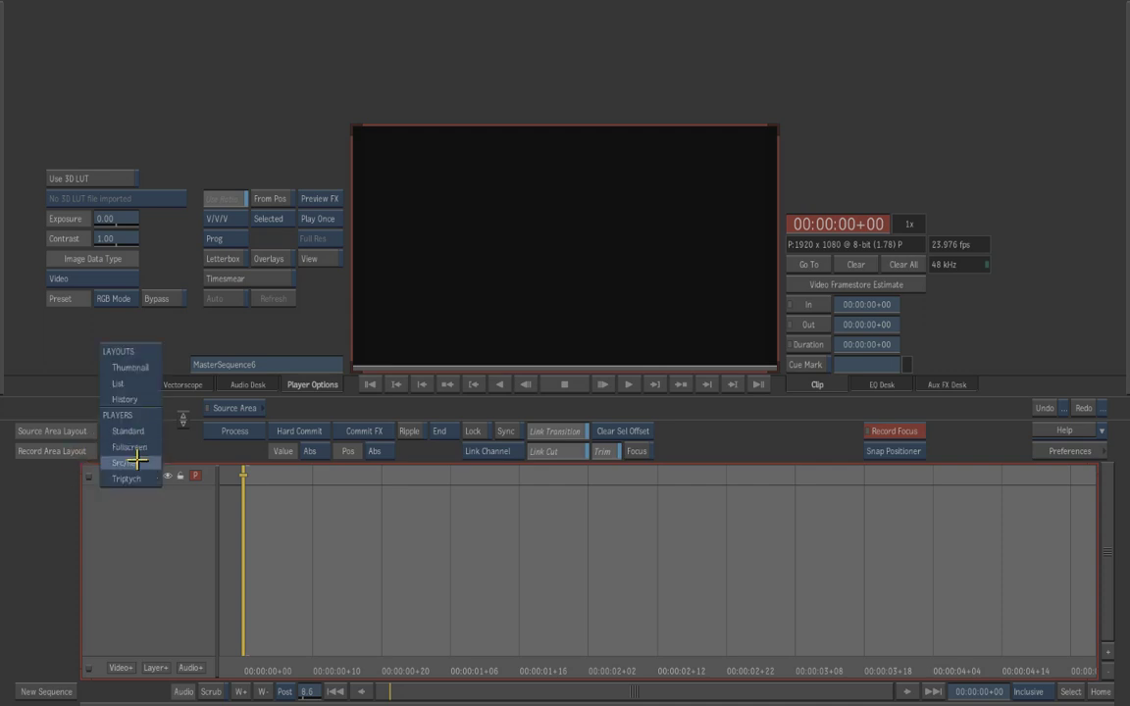
click(134, 463)
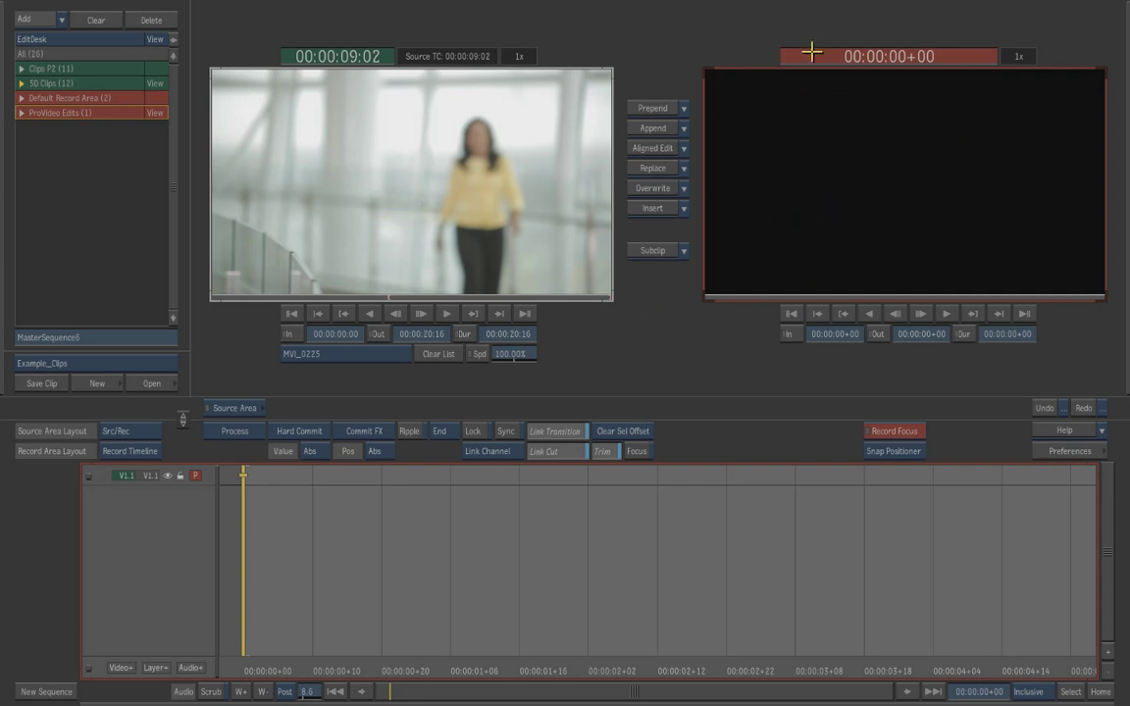
click(412, 211)
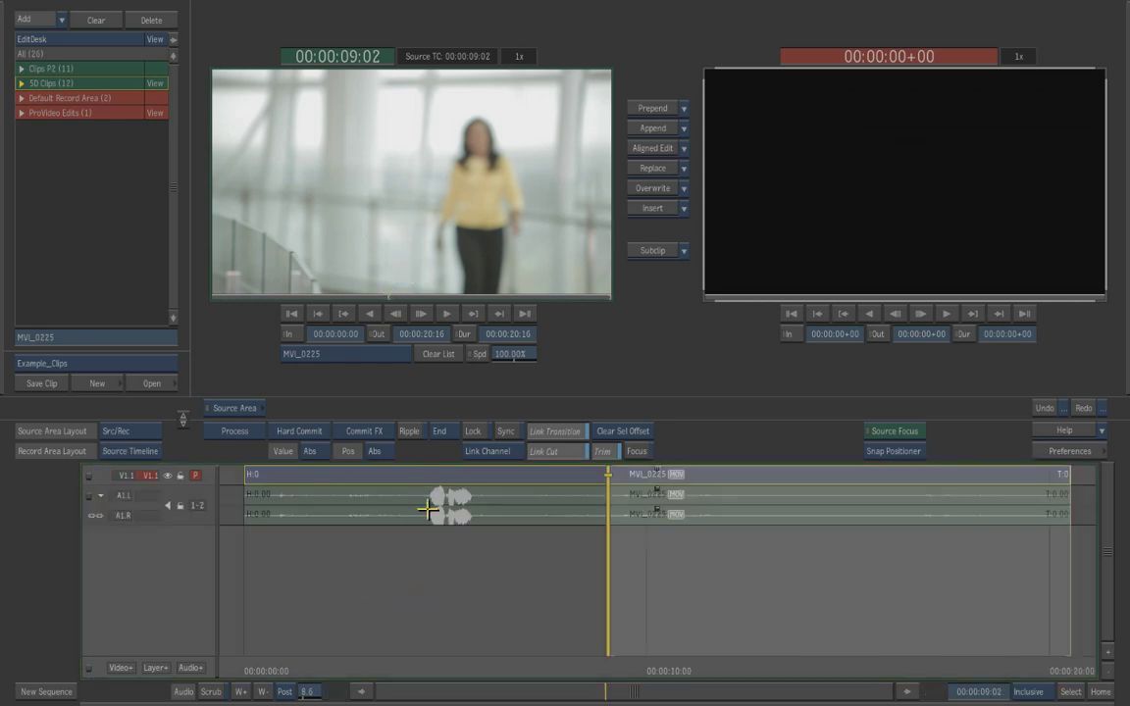
key(Escape)
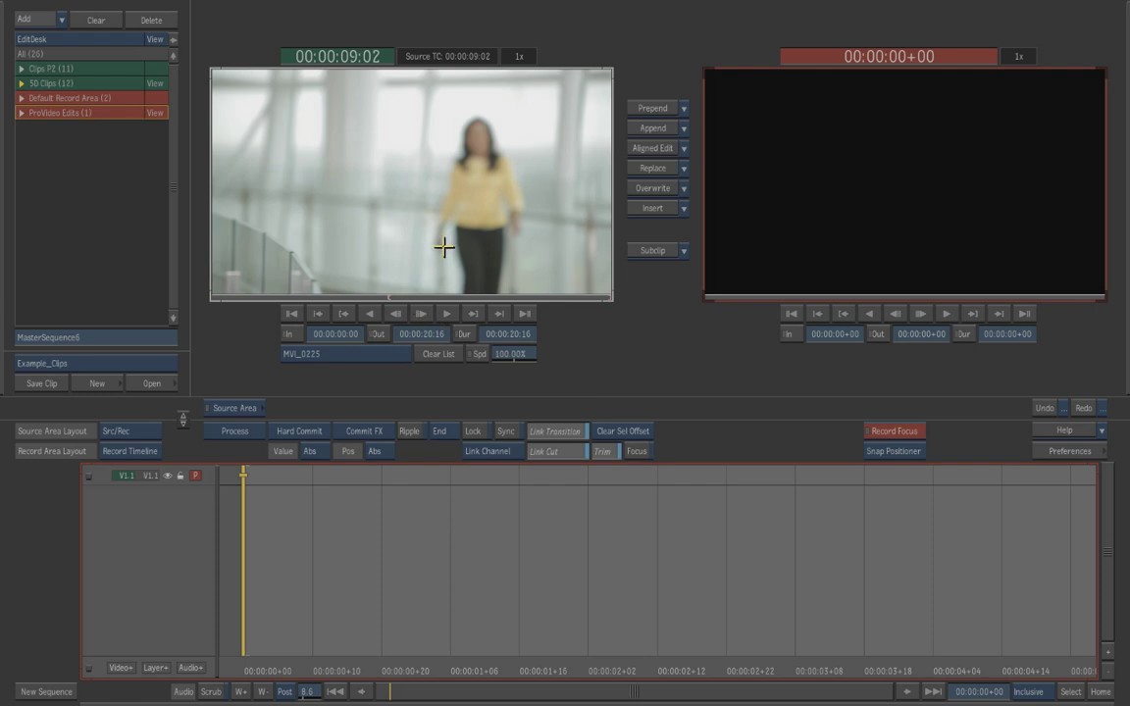
Mark MVI_0225 with an in point at 00:00:09:06 and an out point at 00:00:12:22
mouse_move(416, 283)
mouse_down()
mouse_move(385, 285)
mouse_move(467, 288)
mouse_move(419, 292)
mouse_up()
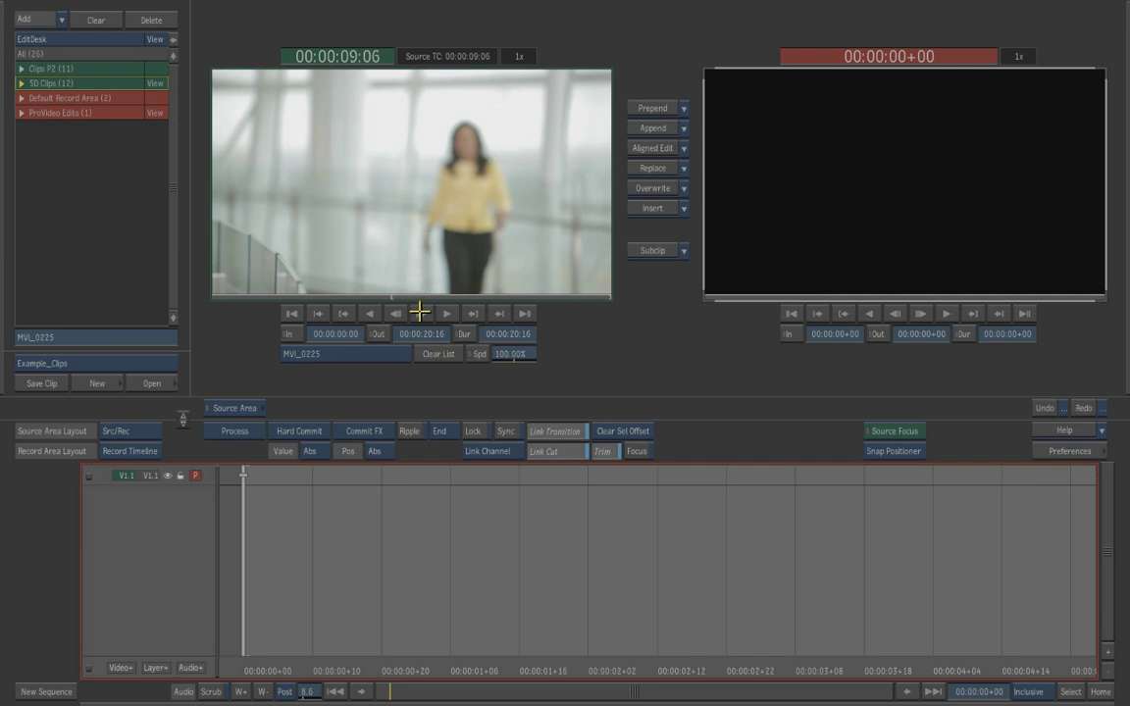
click(292, 334)
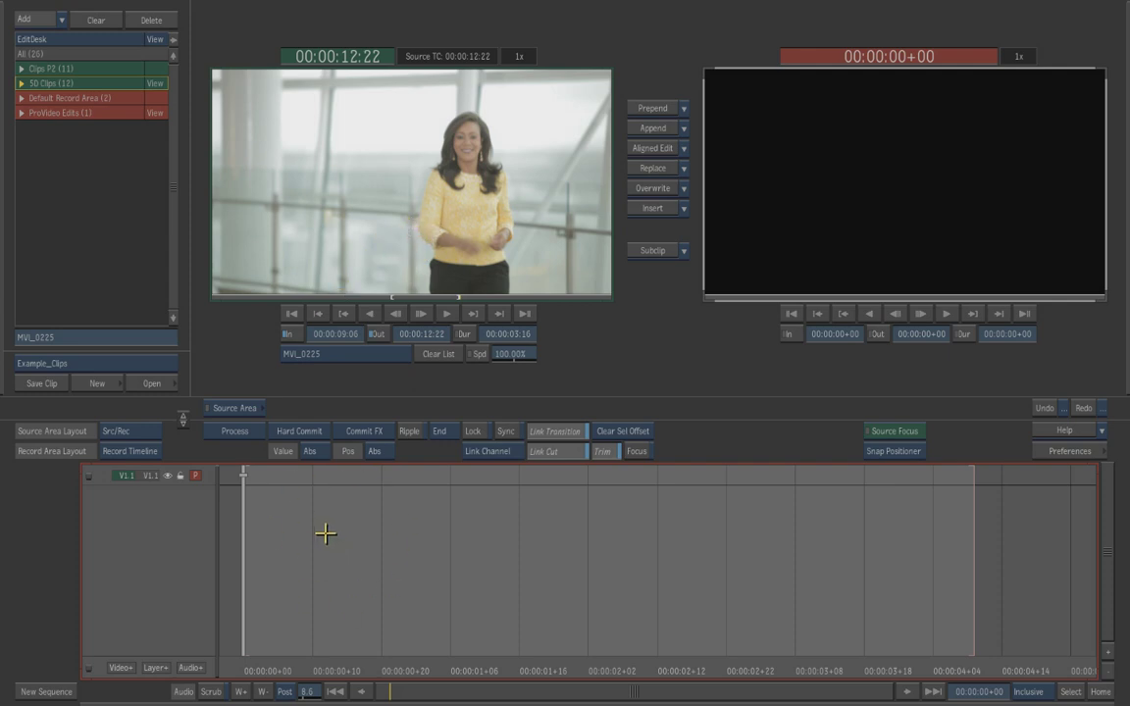
Check the source timeline of MVI_0225, and add two stereo audio tracks to the empty record sequence
click(131, 451)
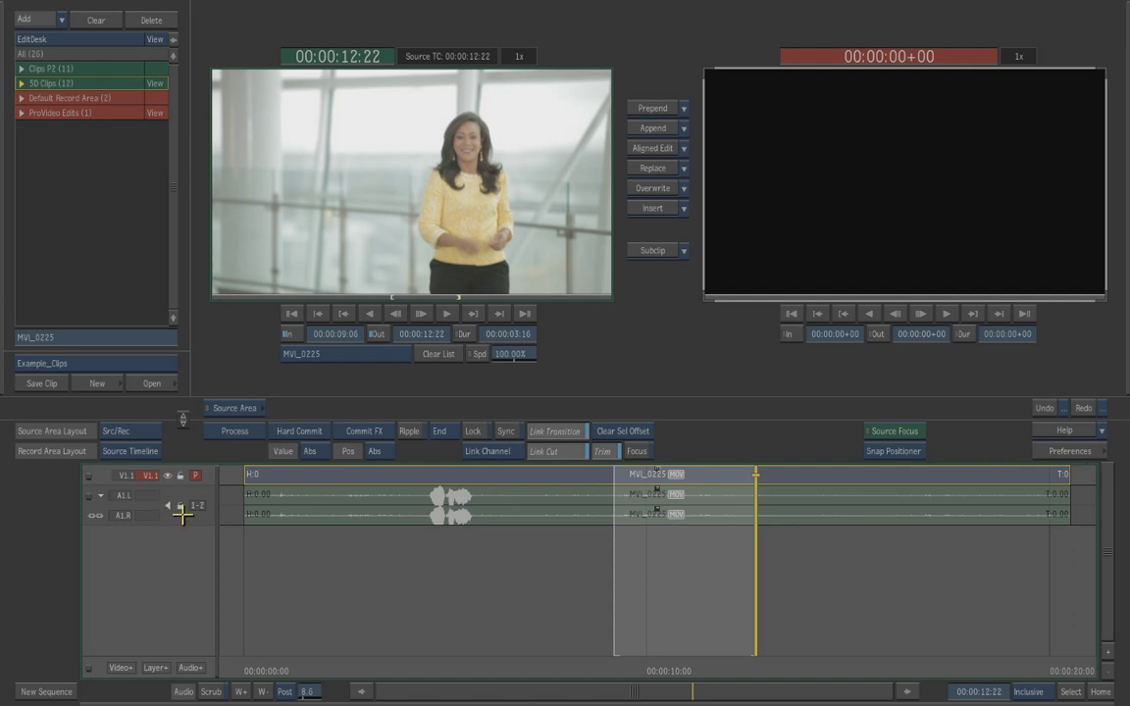
key(Tab)
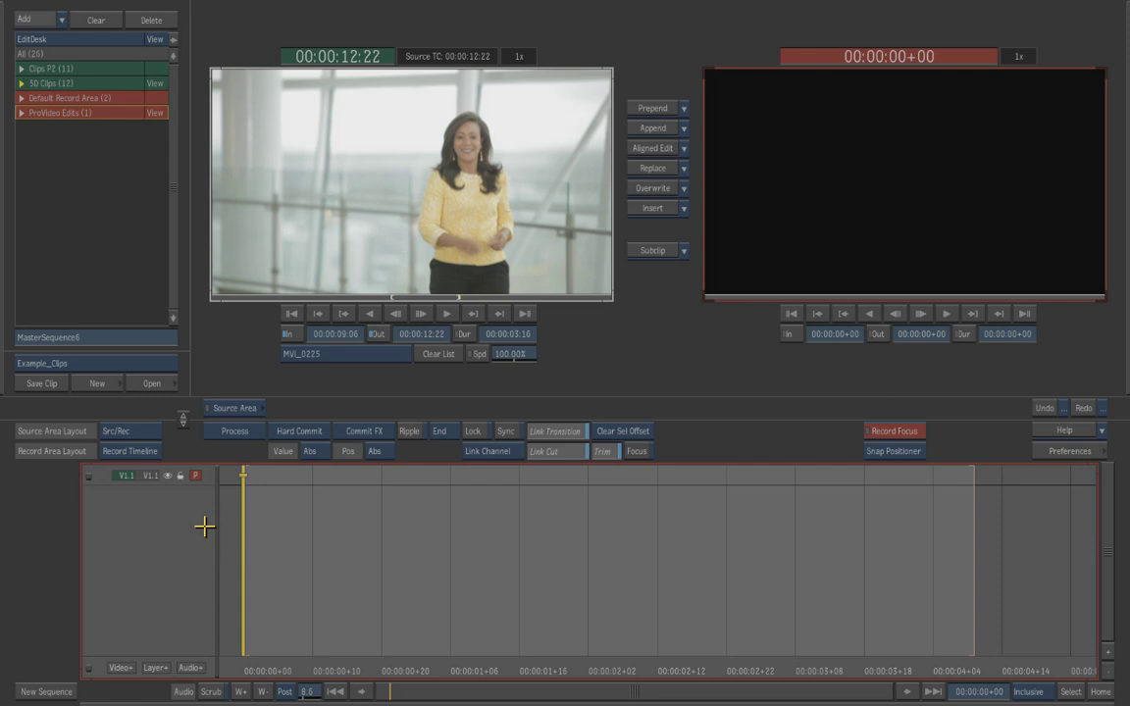
click(188, 668)
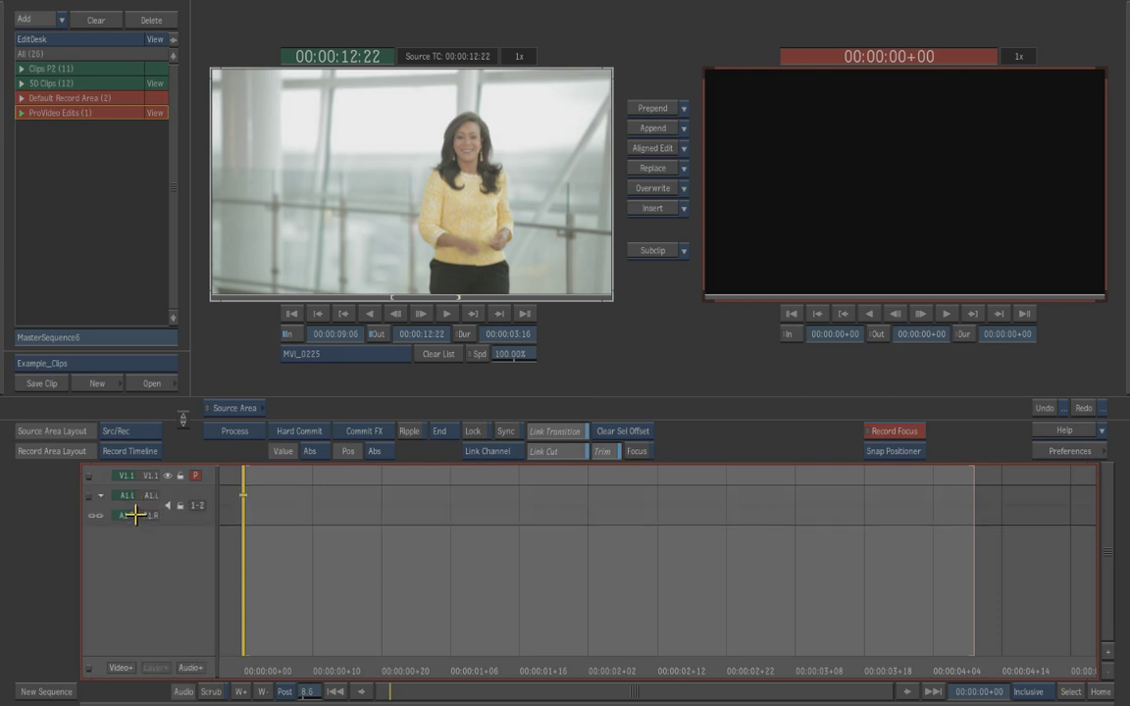
click(187, 668)
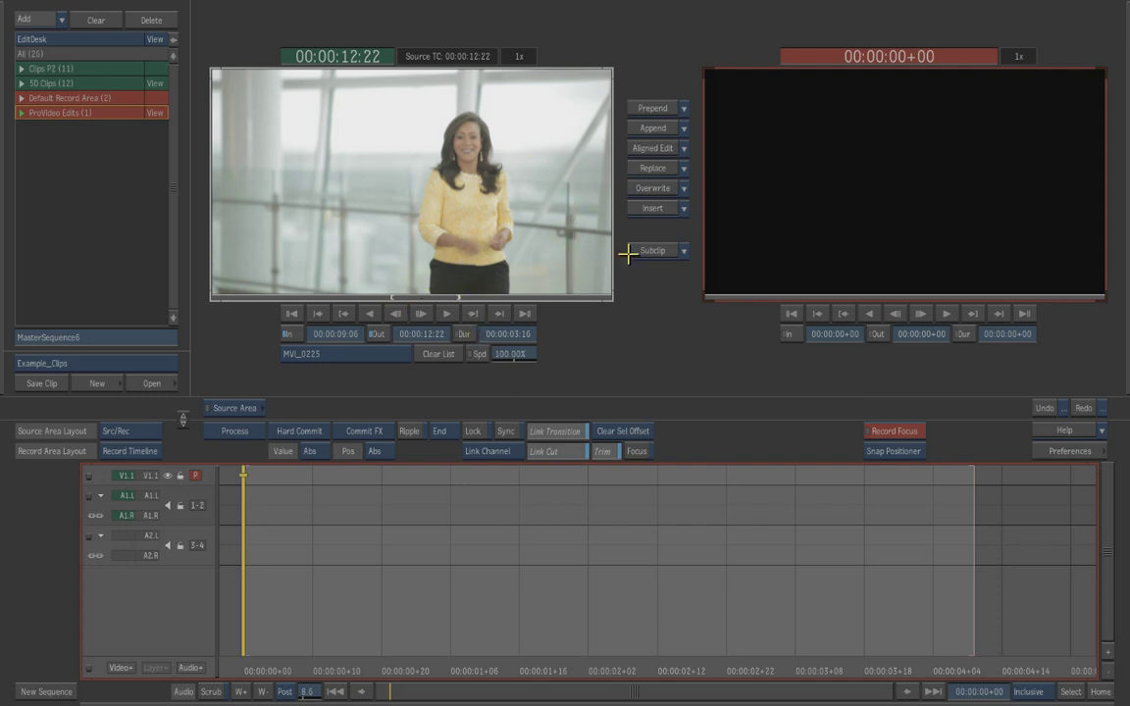
Insert the marked section of MVI_0225 into the record sequence and move the positioner to 00:00:01:01 to view it
click(656, 208)
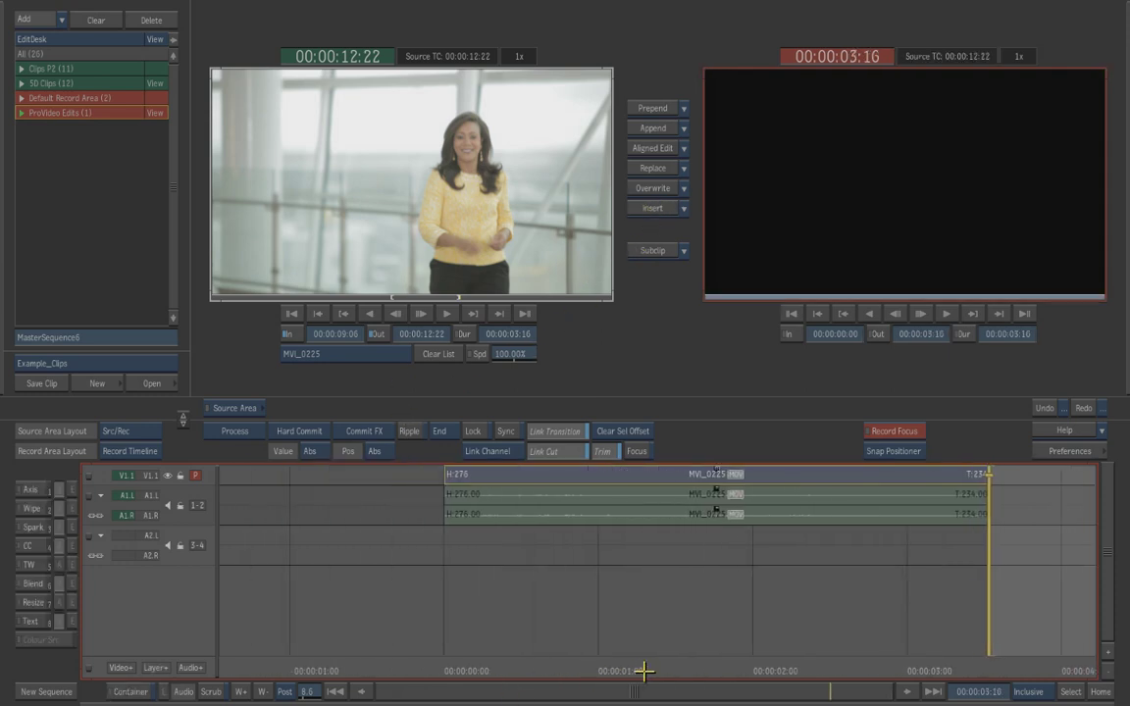
click(644, 671)
click(603, 671)
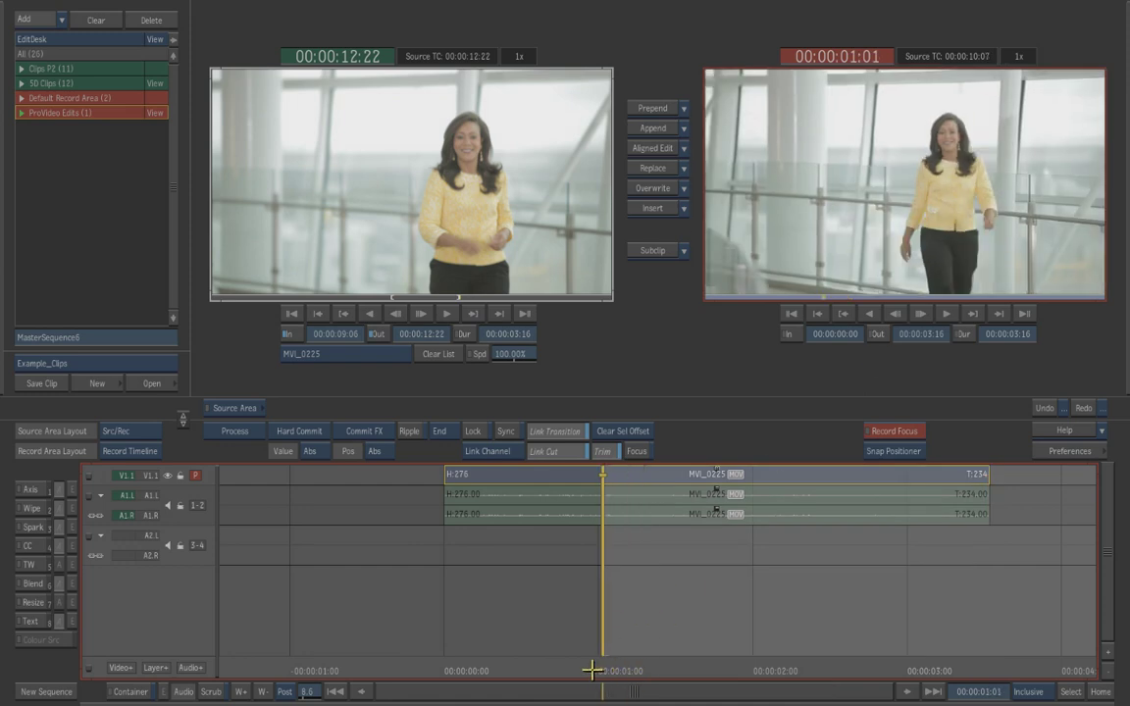
Scrub through the inserted MVI_0225 segment, and place the record positioner at the end of the sequence, 00:00:03:16
click(501, 673)
click(672, 680)
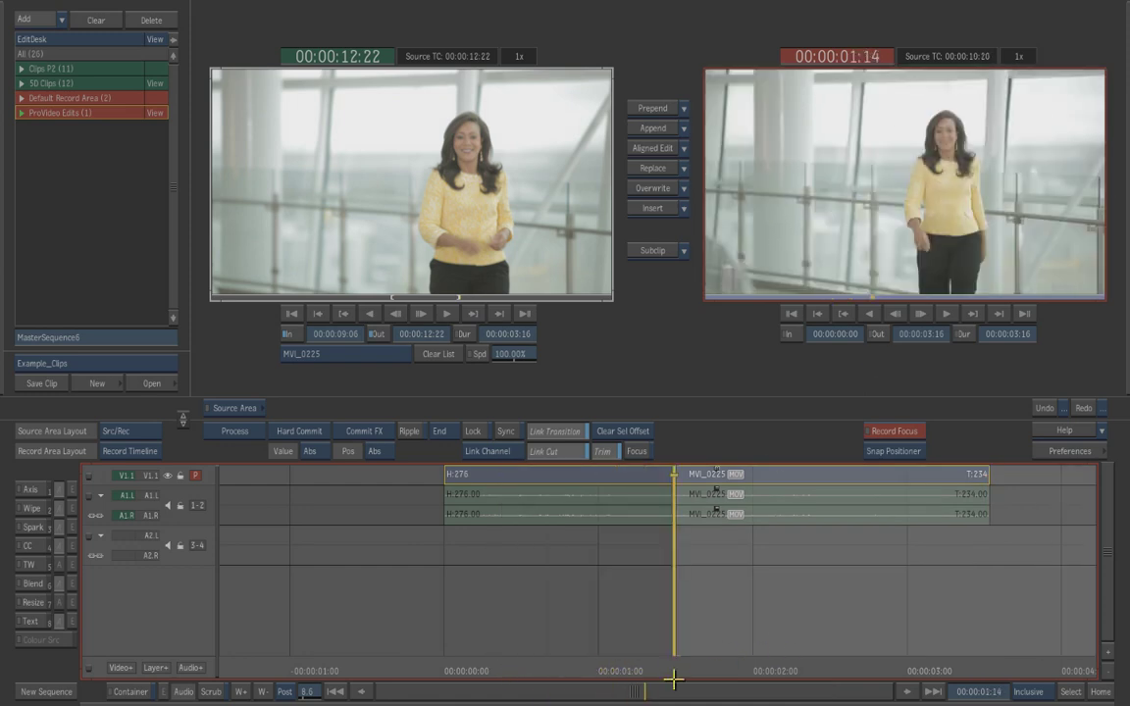
drag(671, 682, 659, 691)
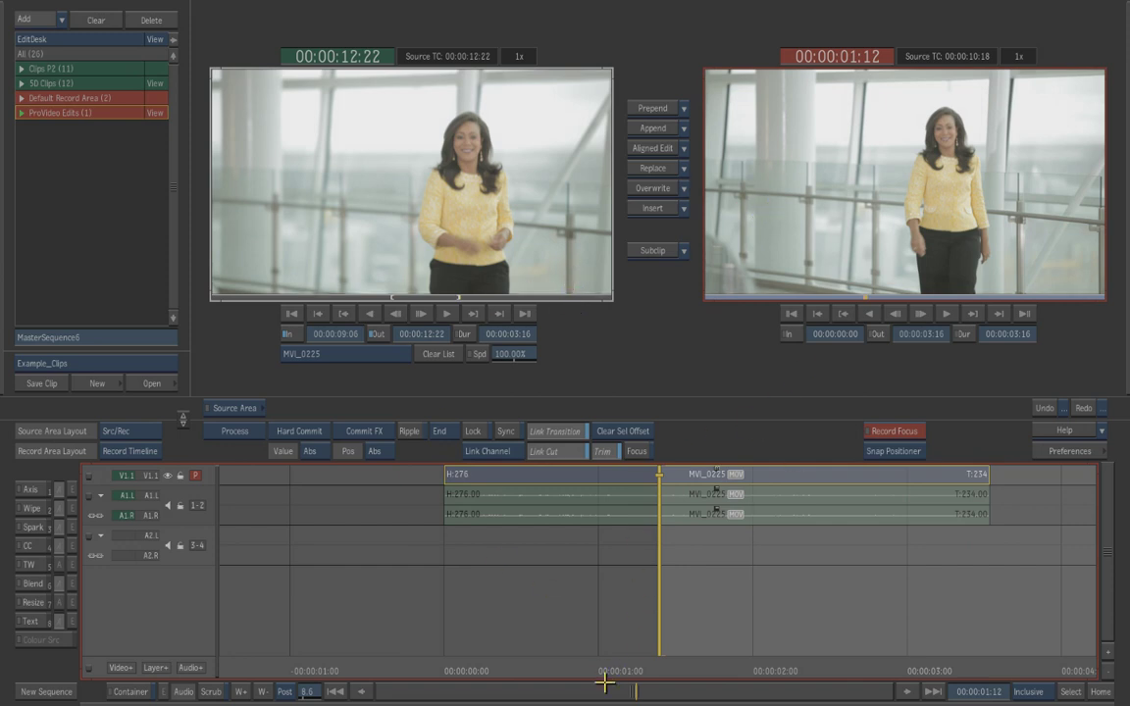
drag(571, 692, 610, 689)
key(End)
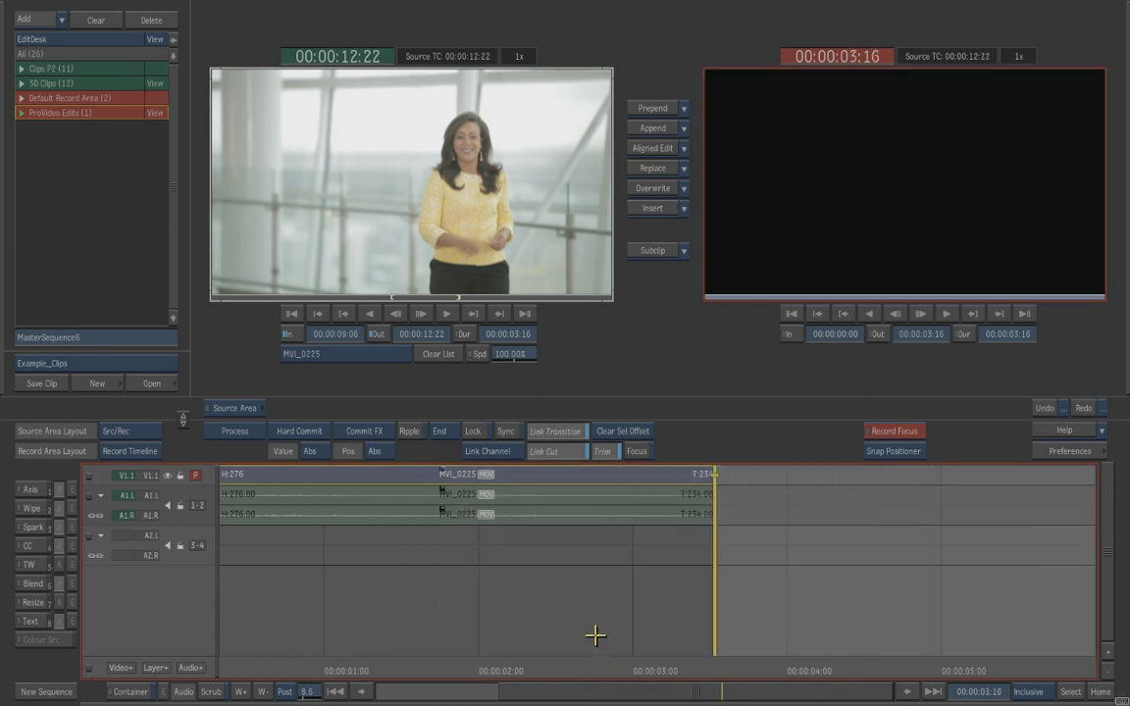
Load source clip MVI_0212 in the Src/Rec layout, and mark it in at 00:00:23:16 and out at 00:00:28:25
mouse_move(1128, 136)
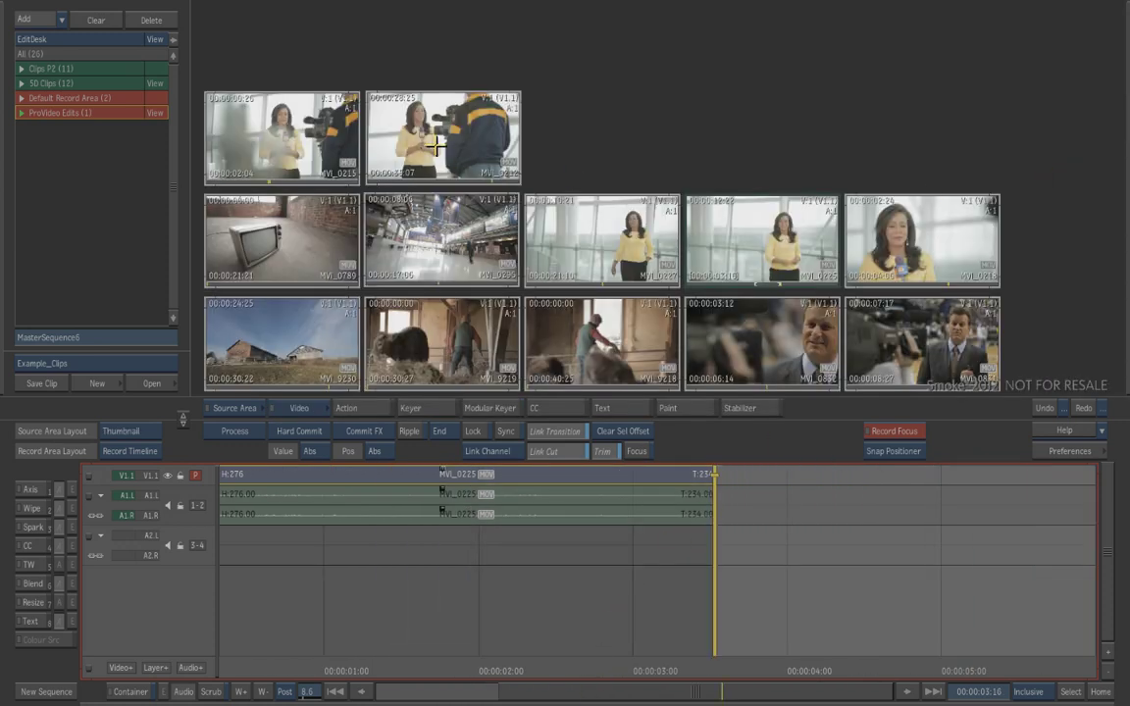
click(398, 133)
click(265, 113)
drag(457, 183, 391, 174)
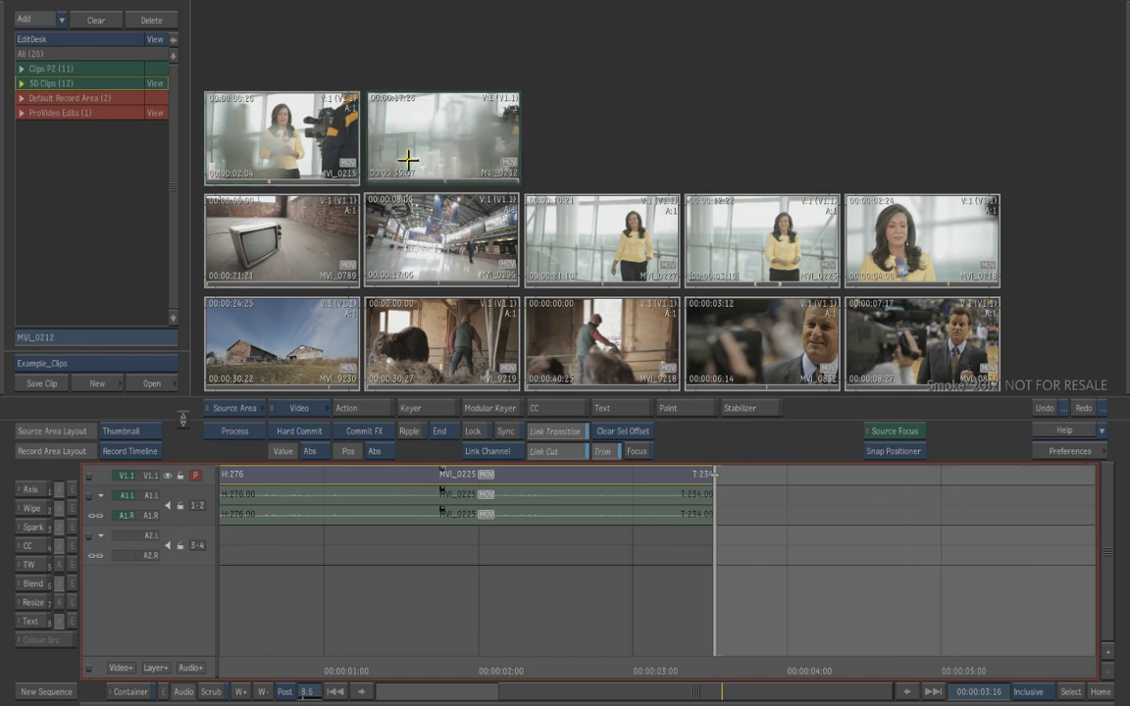
key(t)
drag(425, 278, 534, 308)
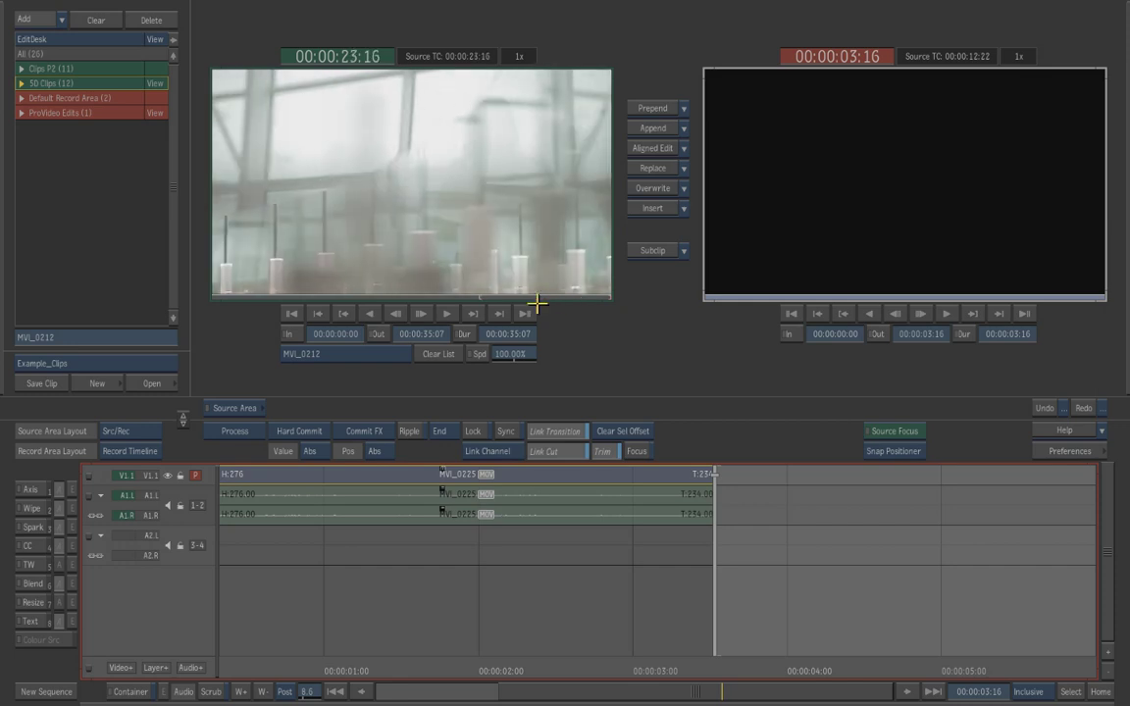
click(293, 333)
drag(481, 285, 595, 291)
key(o)
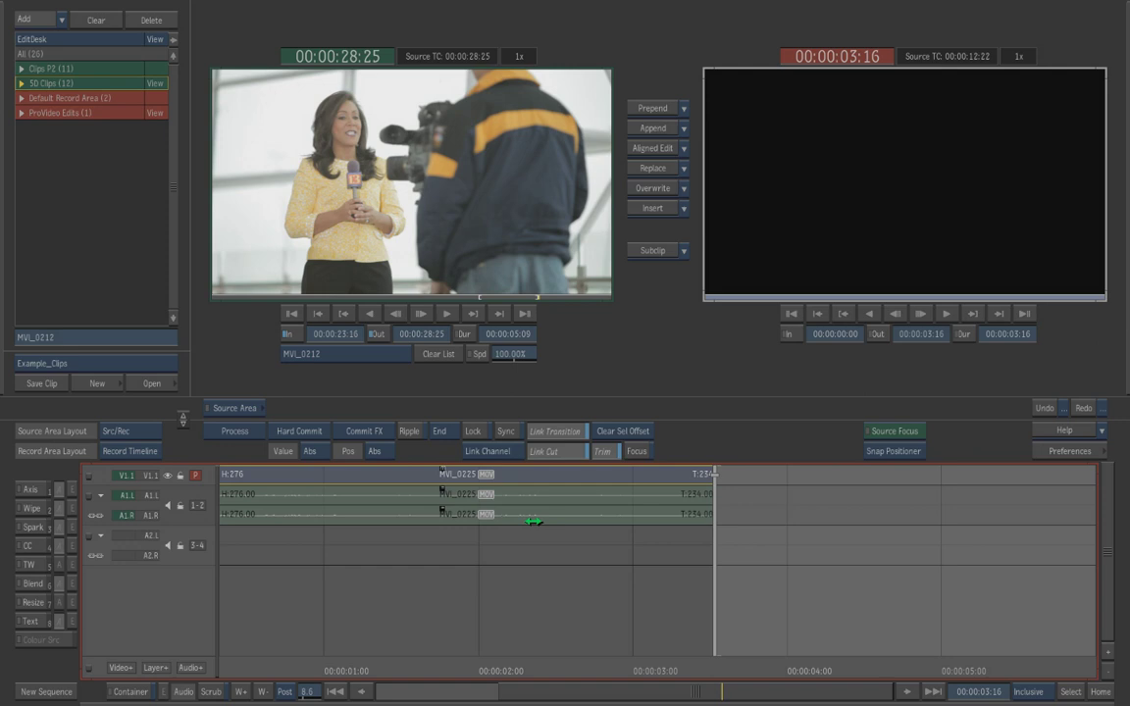
Add the marked section of MVI_0212 at the end of the sequence, and play across the cut from 00:00:02:00
key(F12)
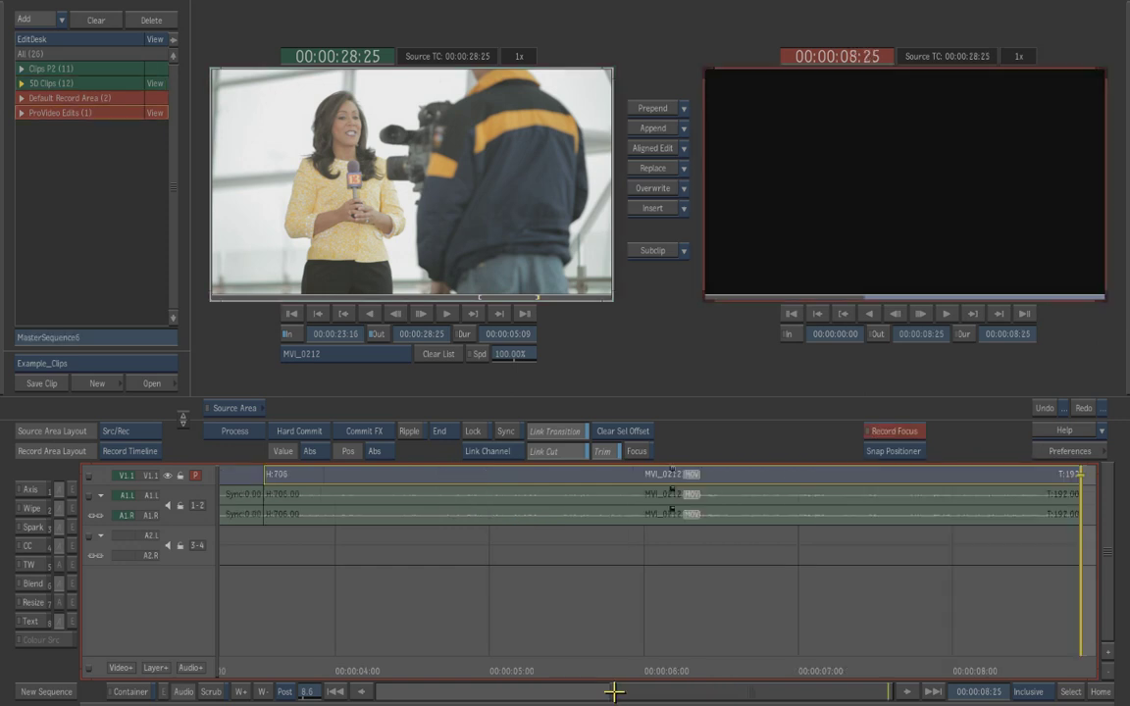
key(Home)
key(Down)
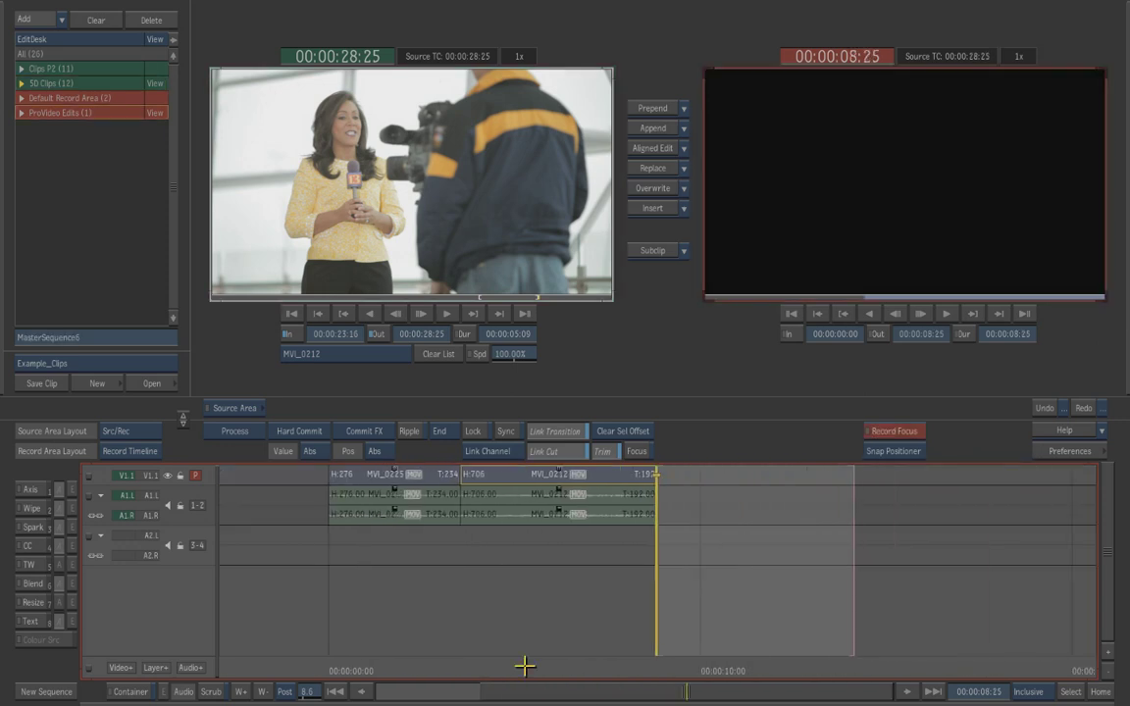
drag(526, 666, 403, 665)
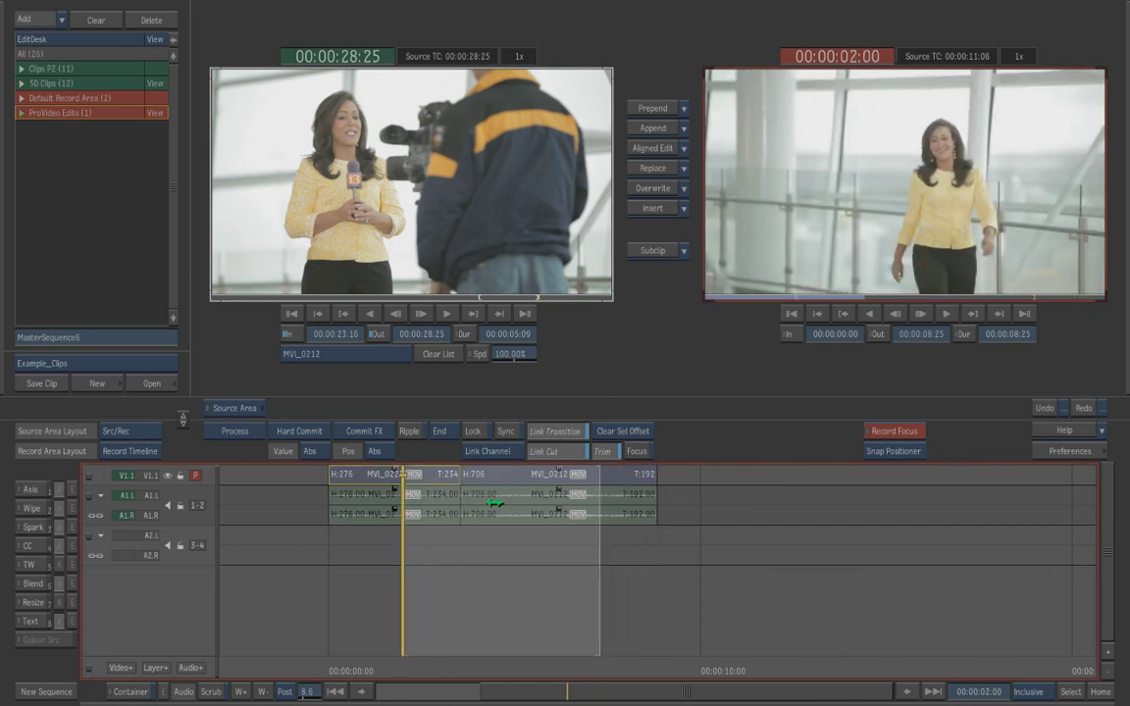
key(space)
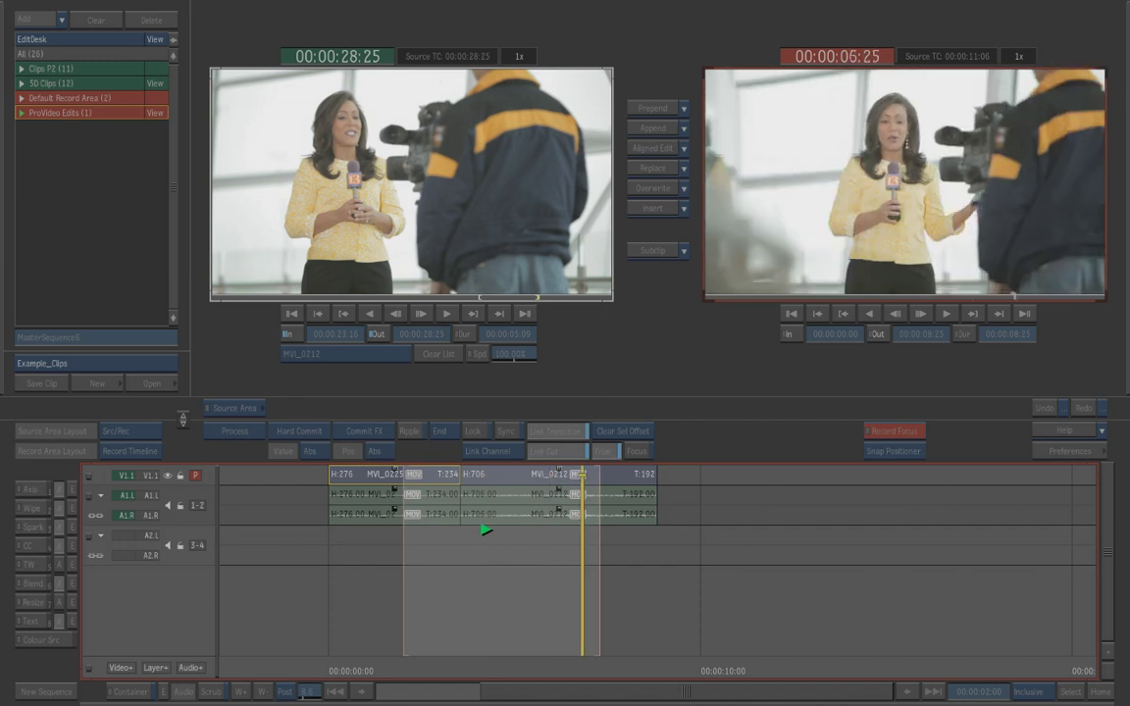
key(space)
click(482, 480)
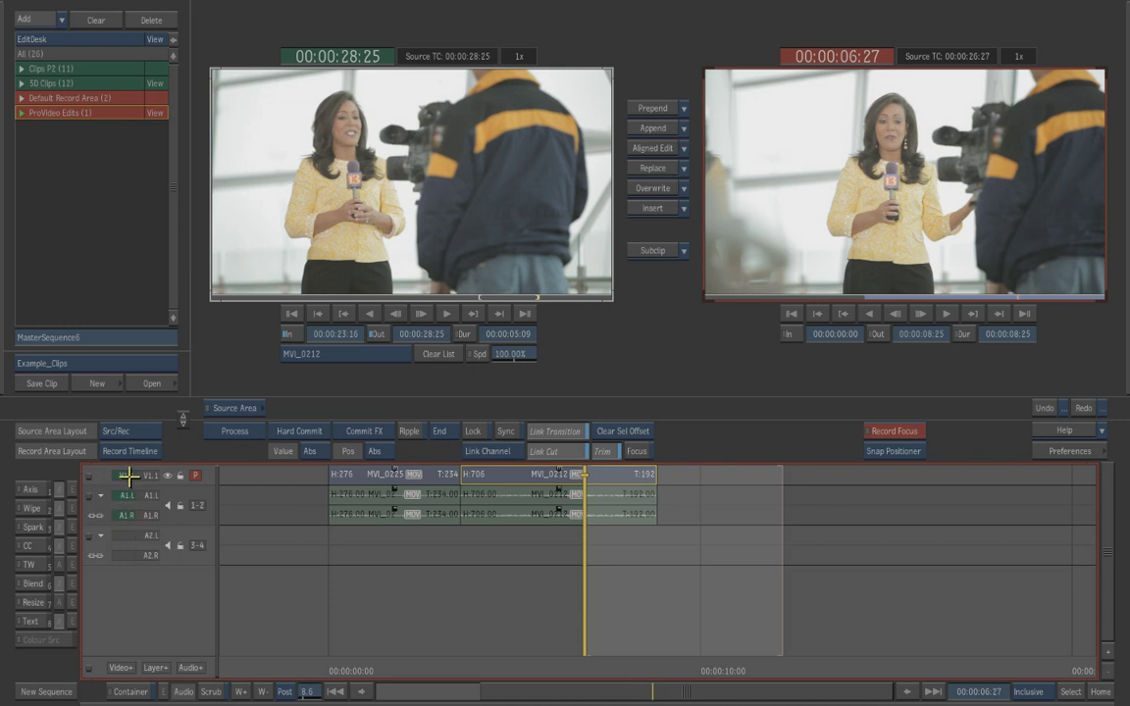
Unpatch both A1 audio channels, insert only the video of MVI_0212 at 00:00:09:06, and undo that insert
click(125, 515)
click(122, 500)
drag(592, 663, 671, 663)
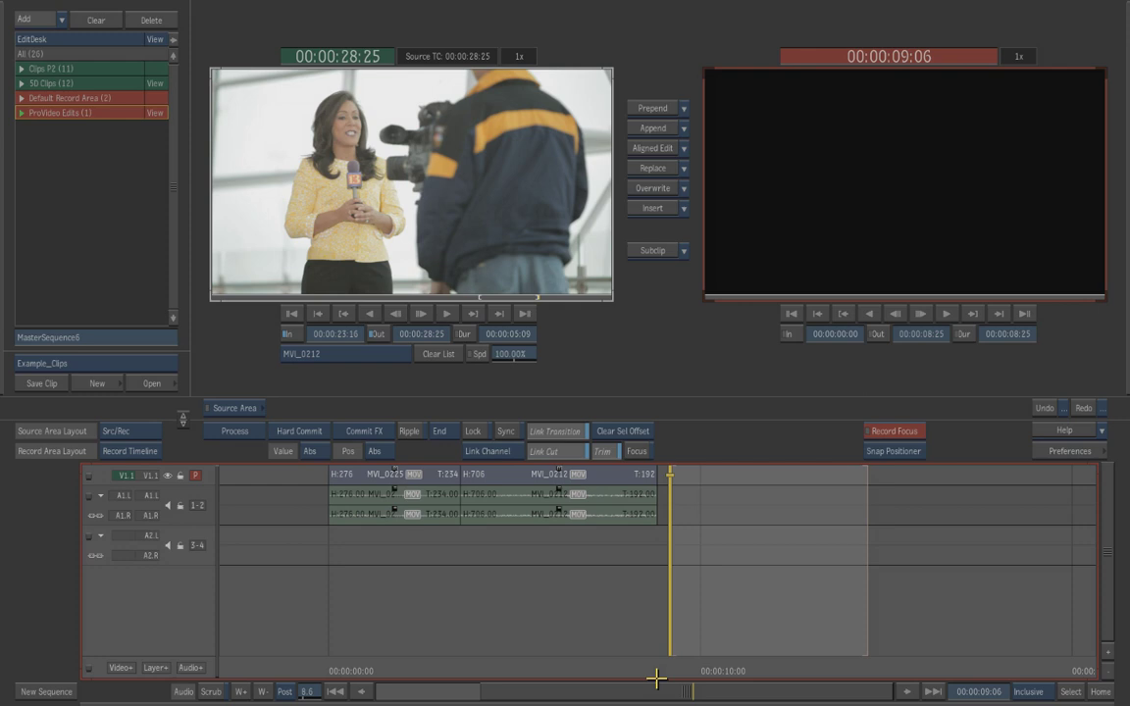
click(653, 208)
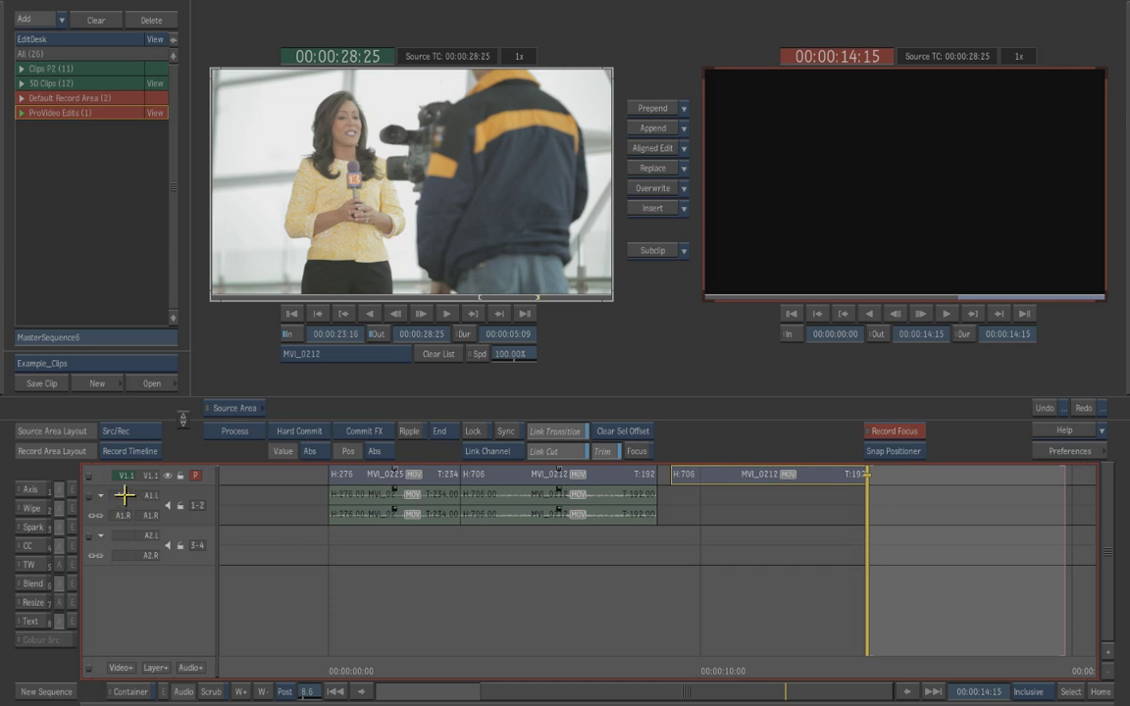
click(1039, 407)
Patch A1.L and A1.R again, unpatch V1.1, insert only the audio of MVI_0212 at 00:00:09:06, and undo that insert
click(124, 495)
click(123, 516)
click(125, 476)
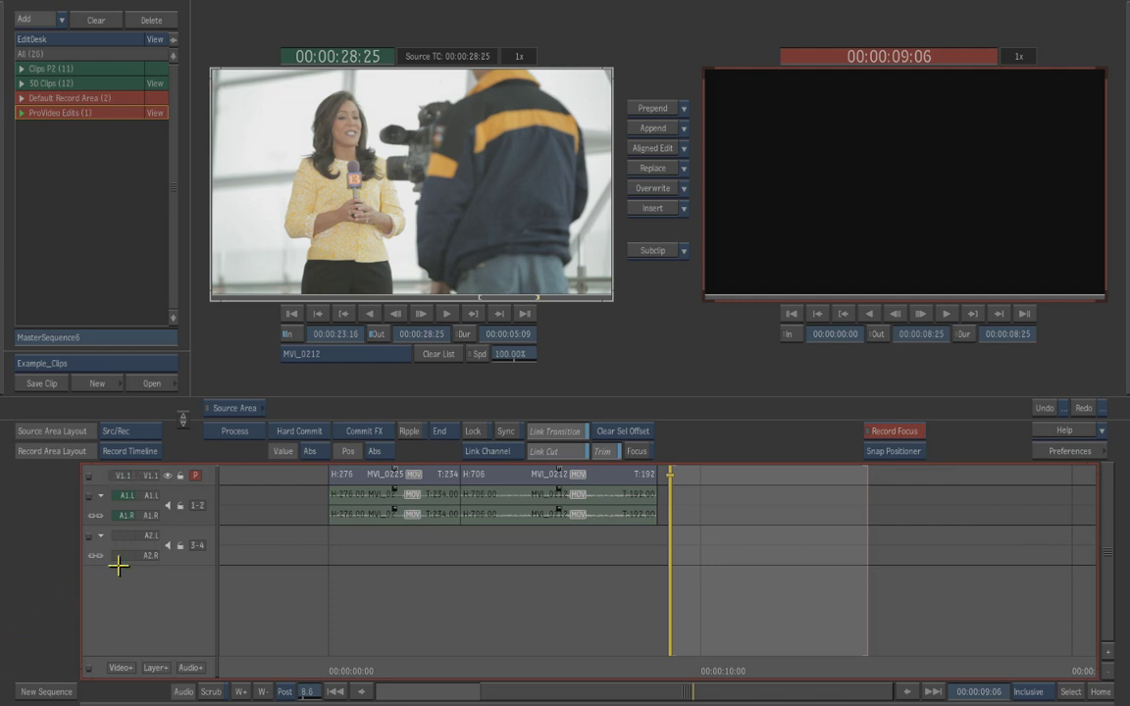
click(653, 208)
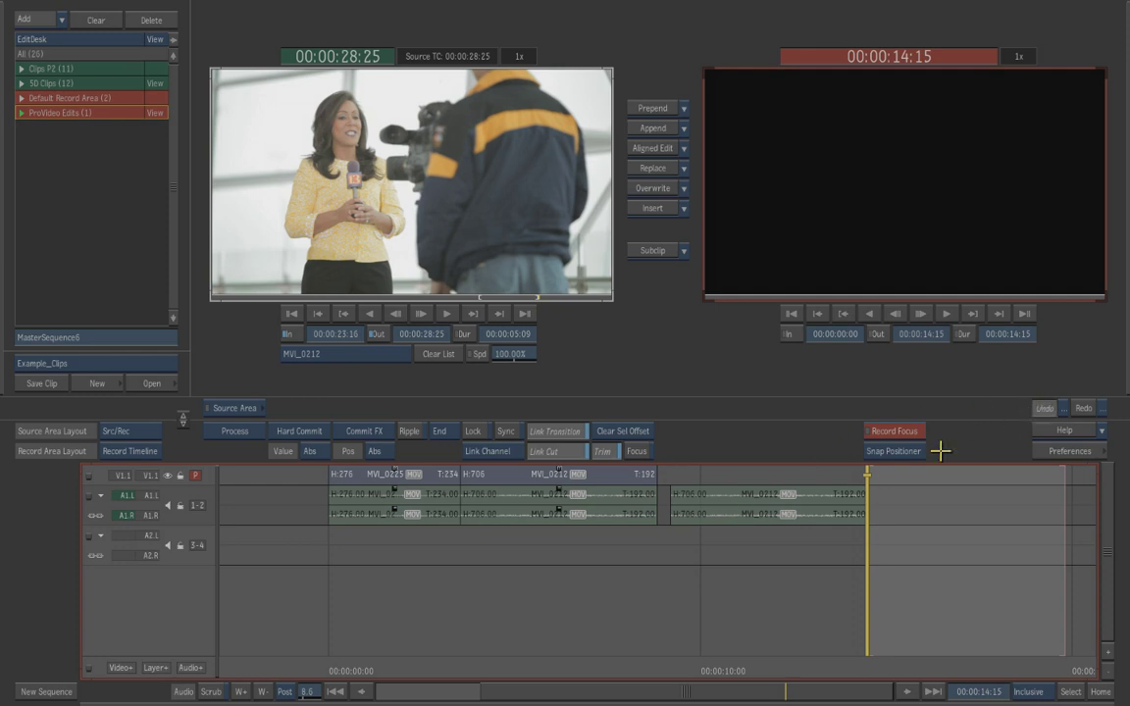
click(1042, 407)
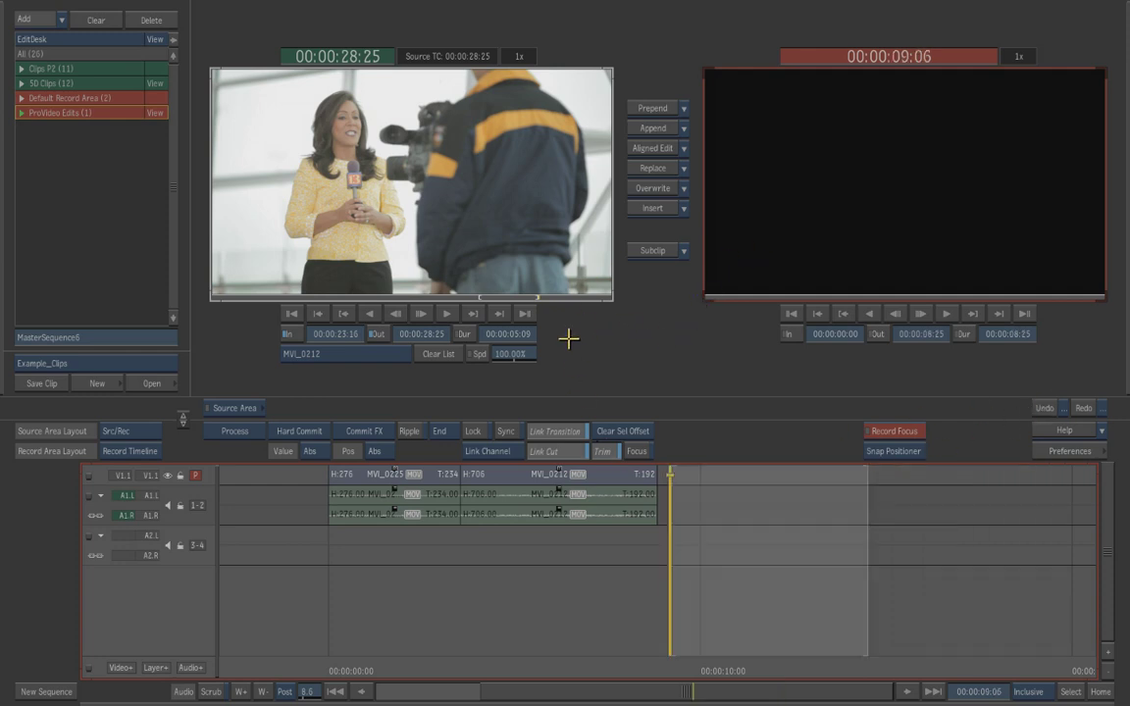
Place the record positioner at 00:00:05:20 in MVI_0212, and load source clip MVI_9230 in the Src/Rec layout
key(End)
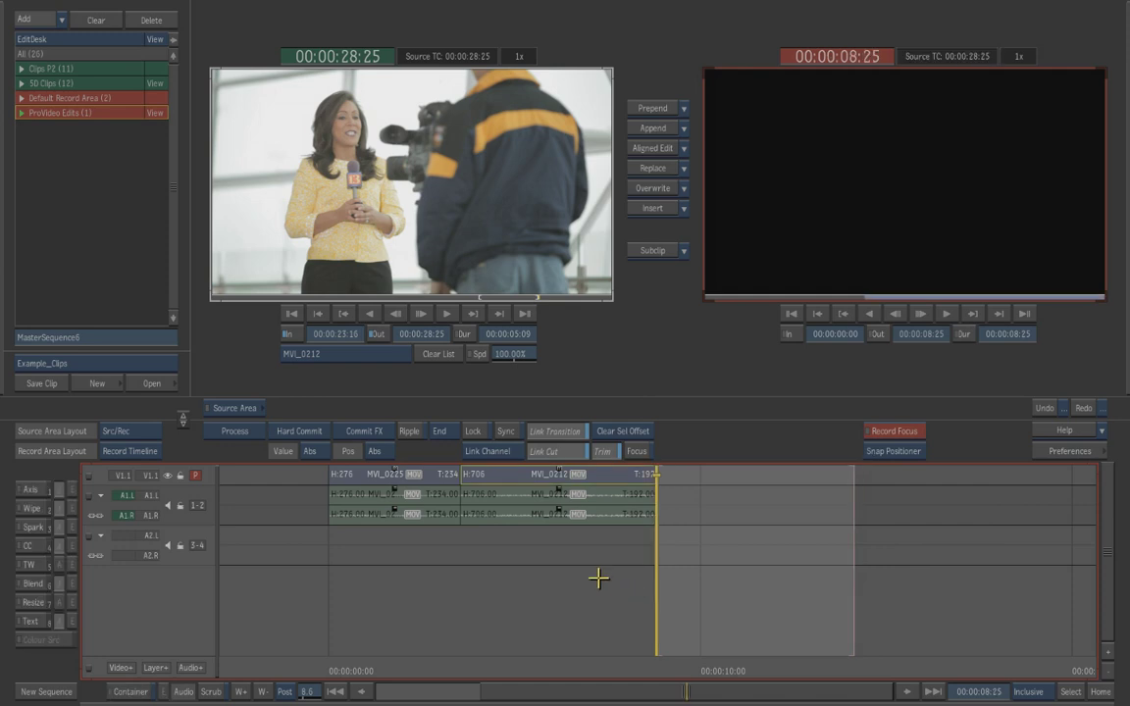
drag(647, 670, 539, 652)
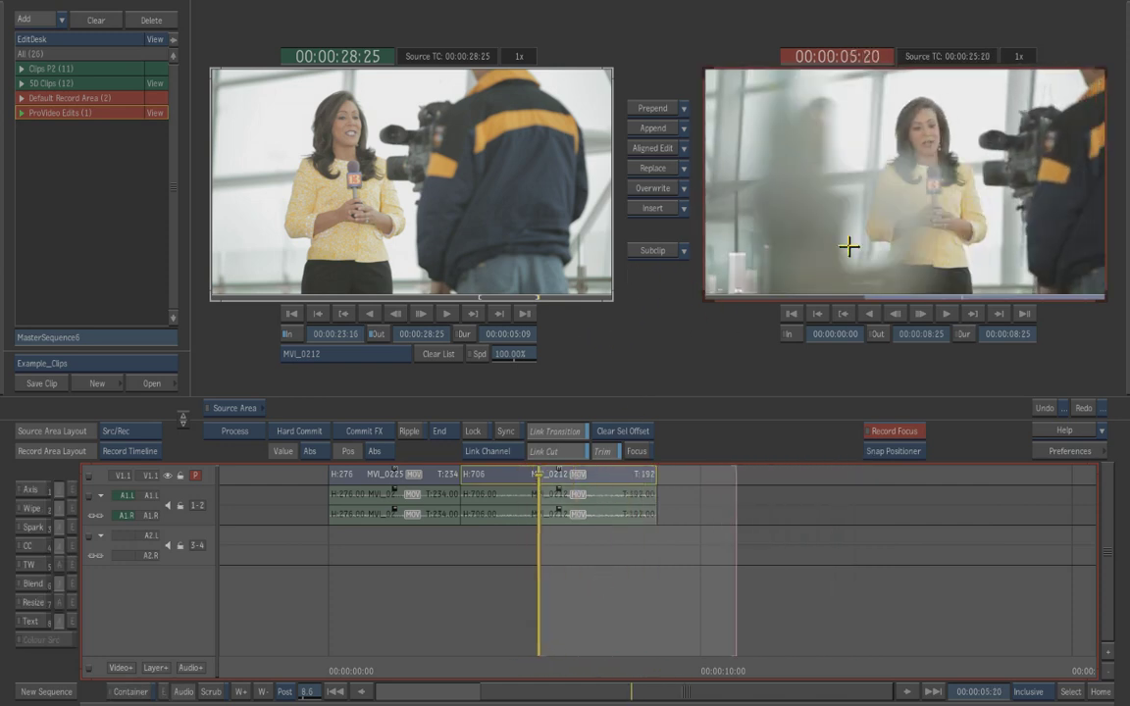
mouse_move(1128, 244)
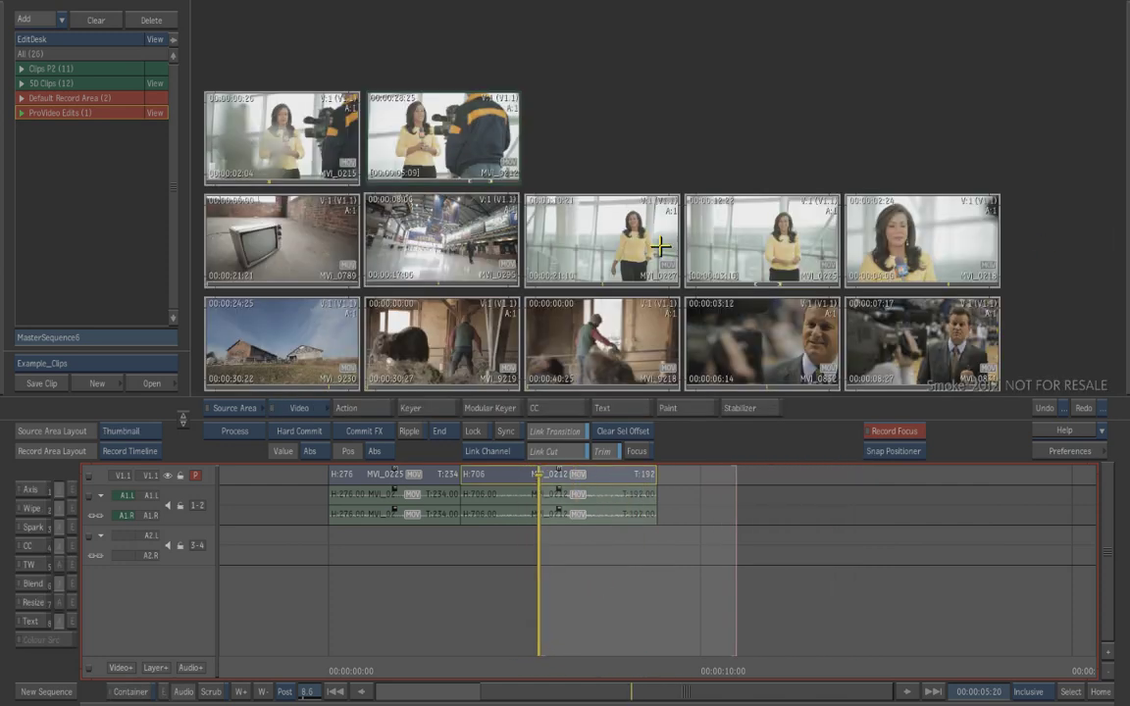
click(252, 265)
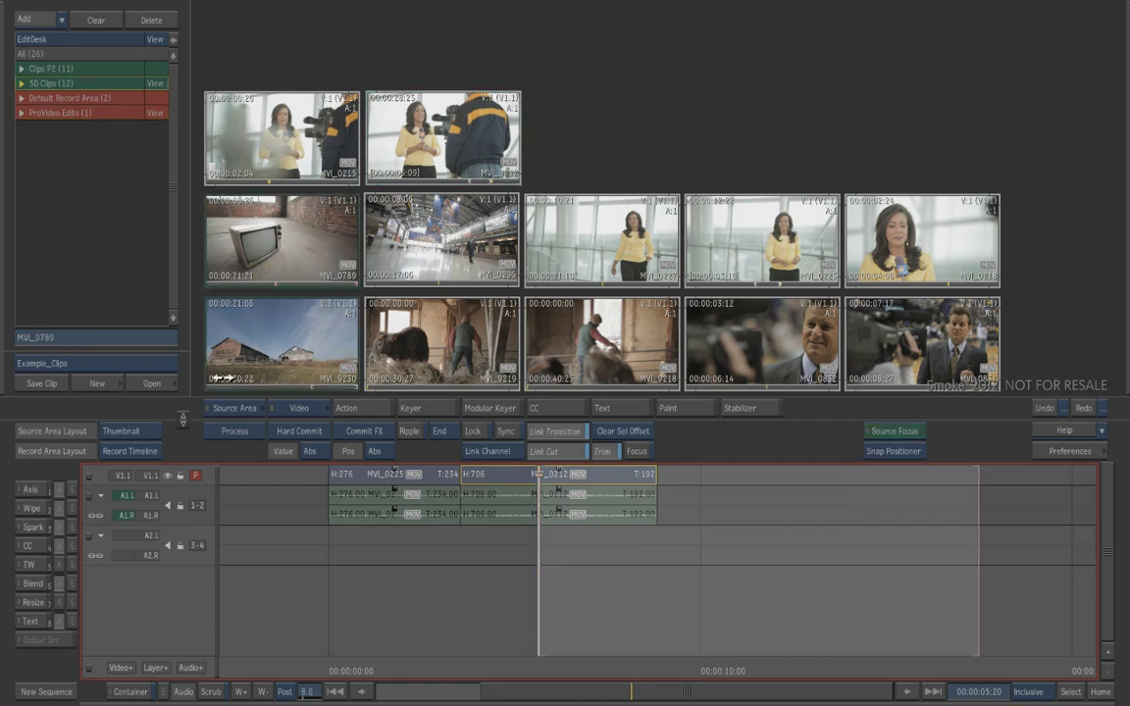
drag(211, 377, 312, 384)
key(alt+2)
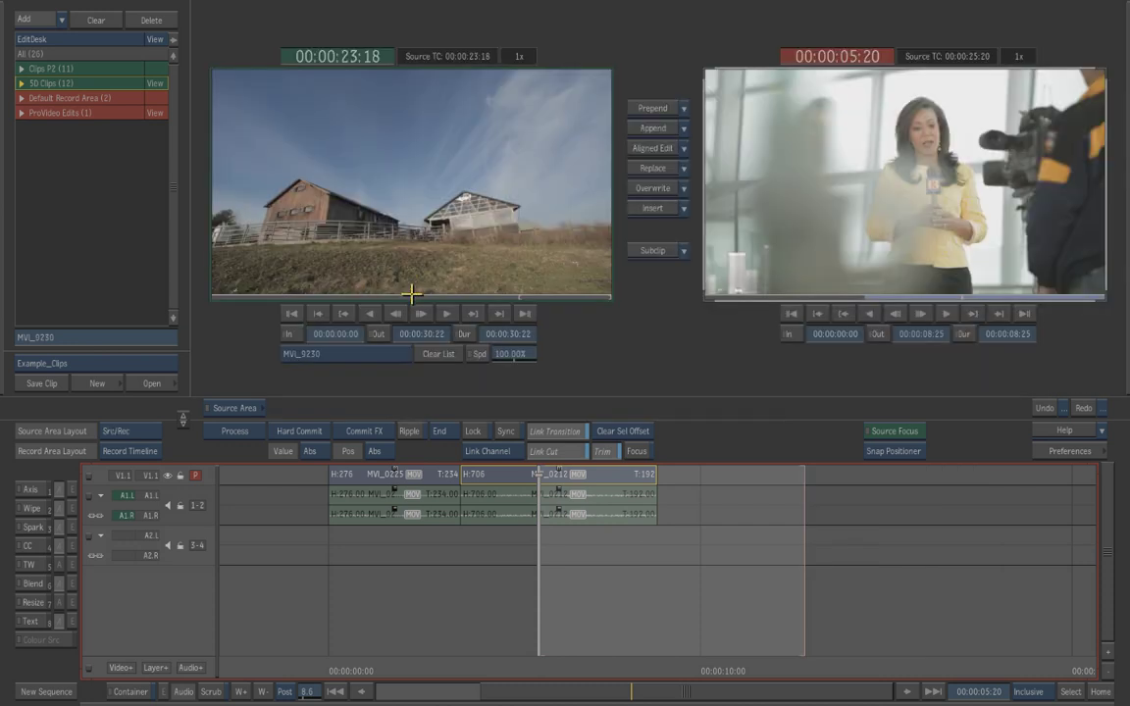
Mark MVI_9230 with an in point at 00:00:15:25 and an out point at 00:00:19:11
drag(442, 287, 314, 279)
click(287, 333)
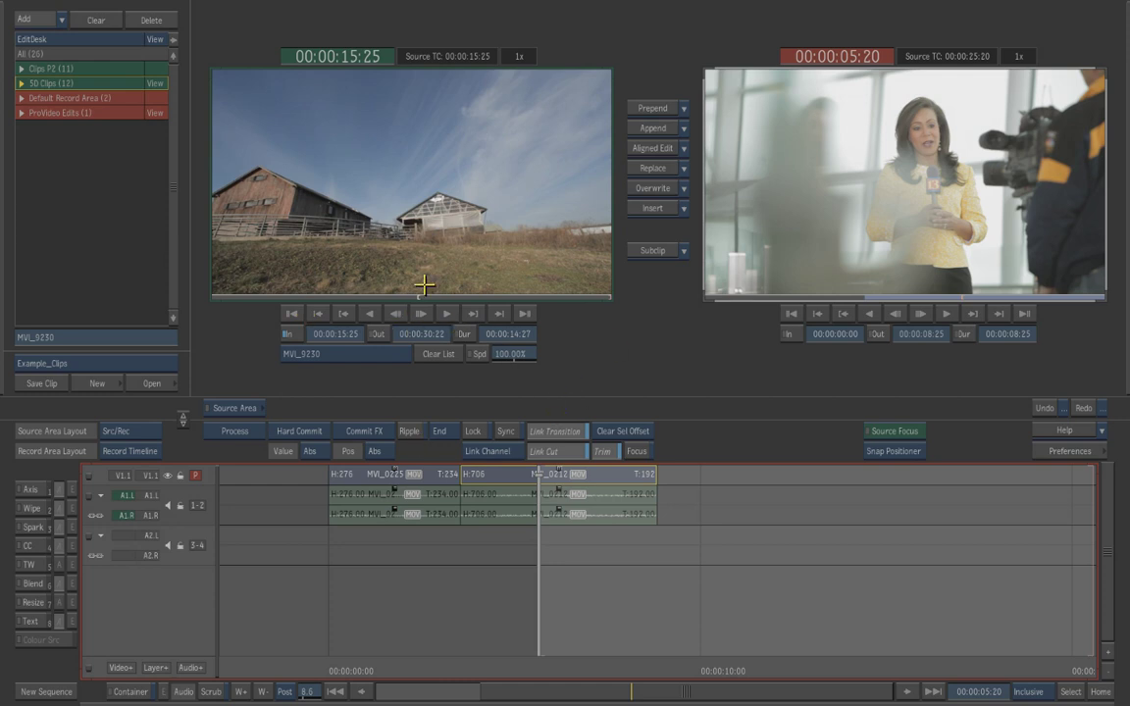
drag(422, 293, 490, 293)
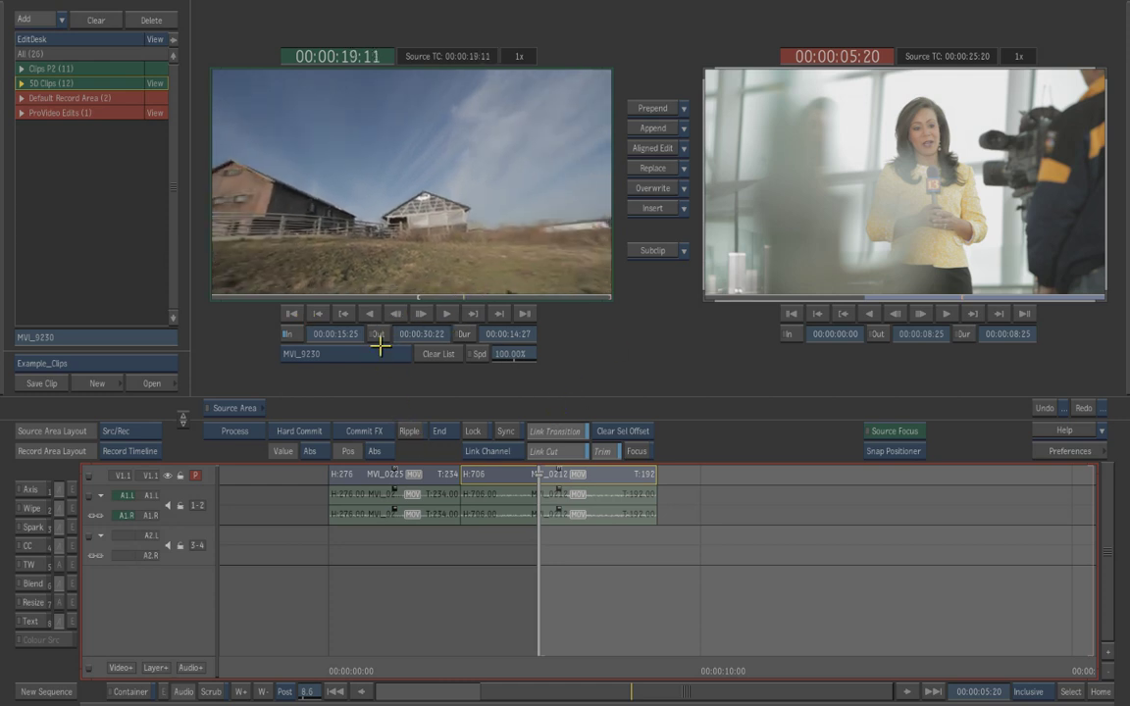
click(378, 333)
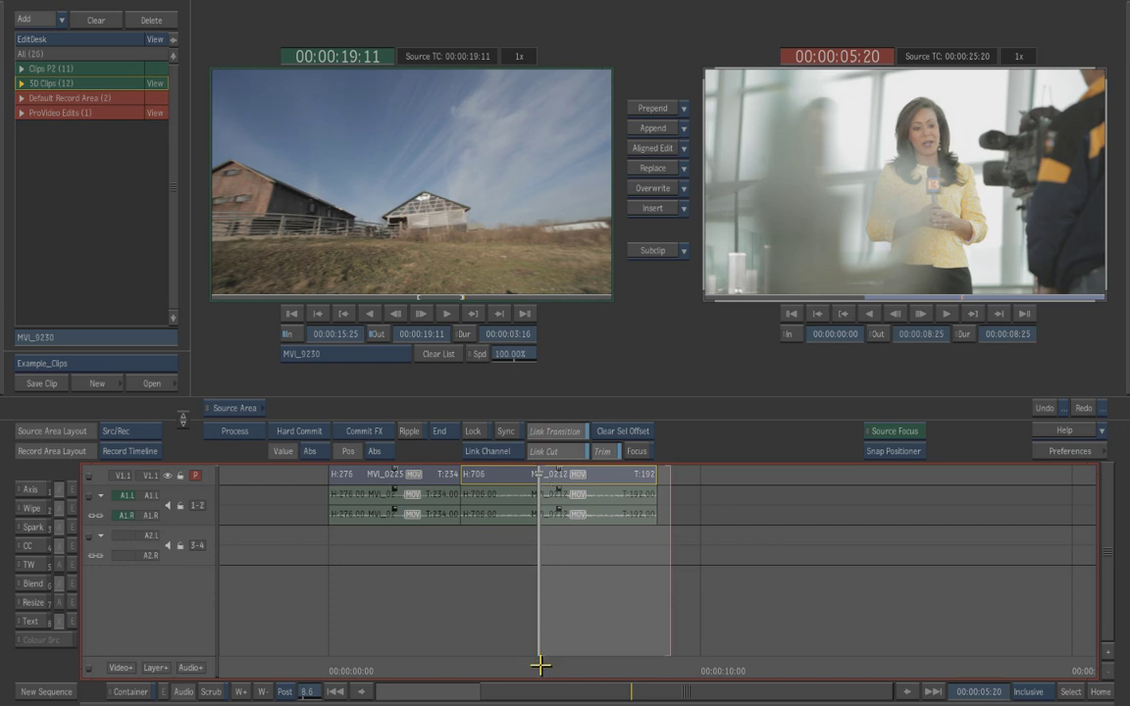
Patch V1.1 again, overwrite the sequence with the marked MVI_9230 section from 00:00:05:25, and scrub to 00:00:06:28 to check it
mouse_move(540, 665)
mouse_down()
mouse_move(520, 664)
mouse_move(587, 664)
mouse_move(546, 663)
mouse_up()
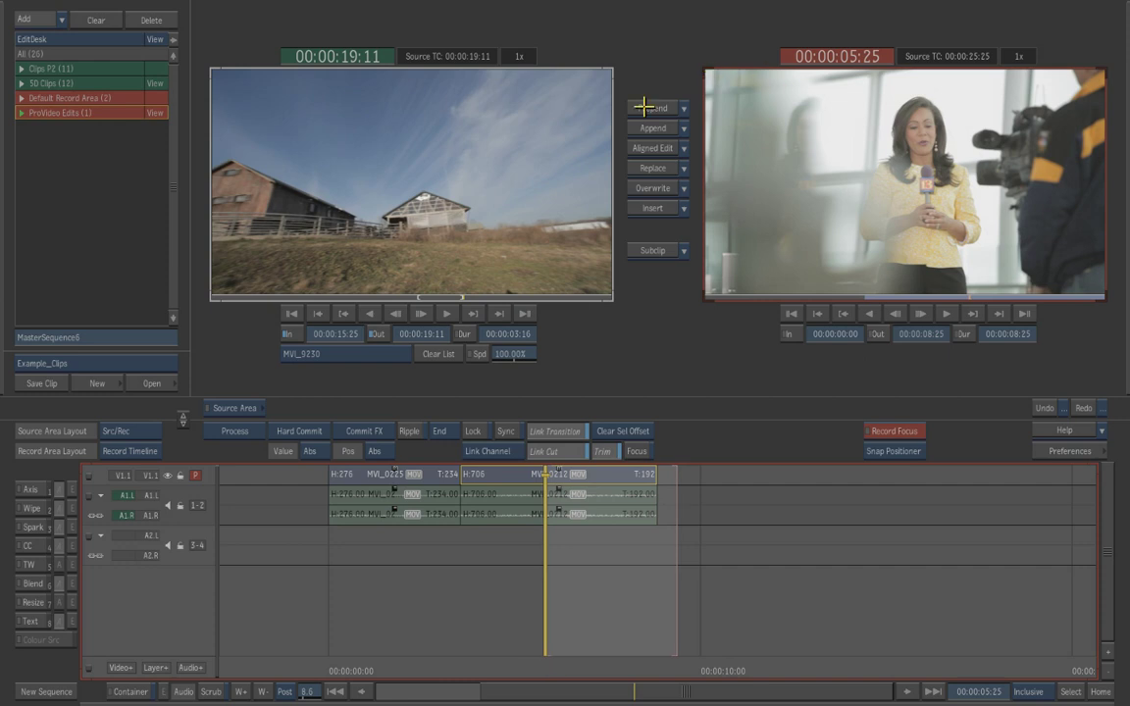
click(124, 475)
click(660, 187)
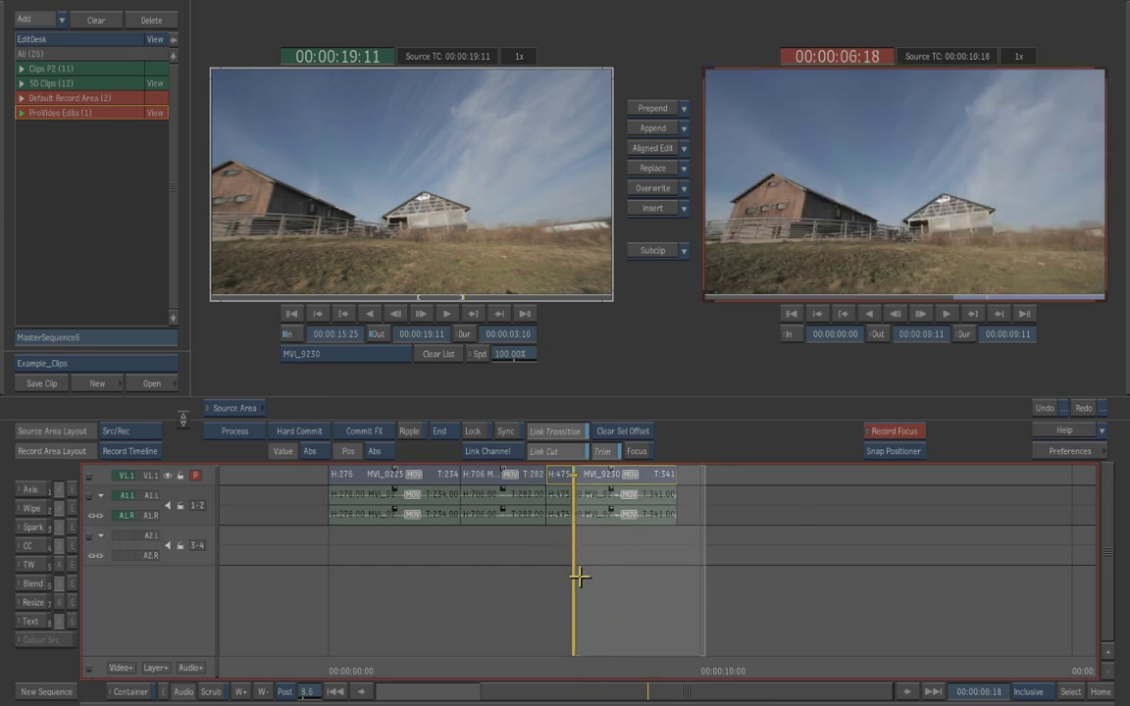
mouse_move(567, 663)
mouse_down()
mouse_move(497, 661)
mouse_move(587, 653)
mouse_up()
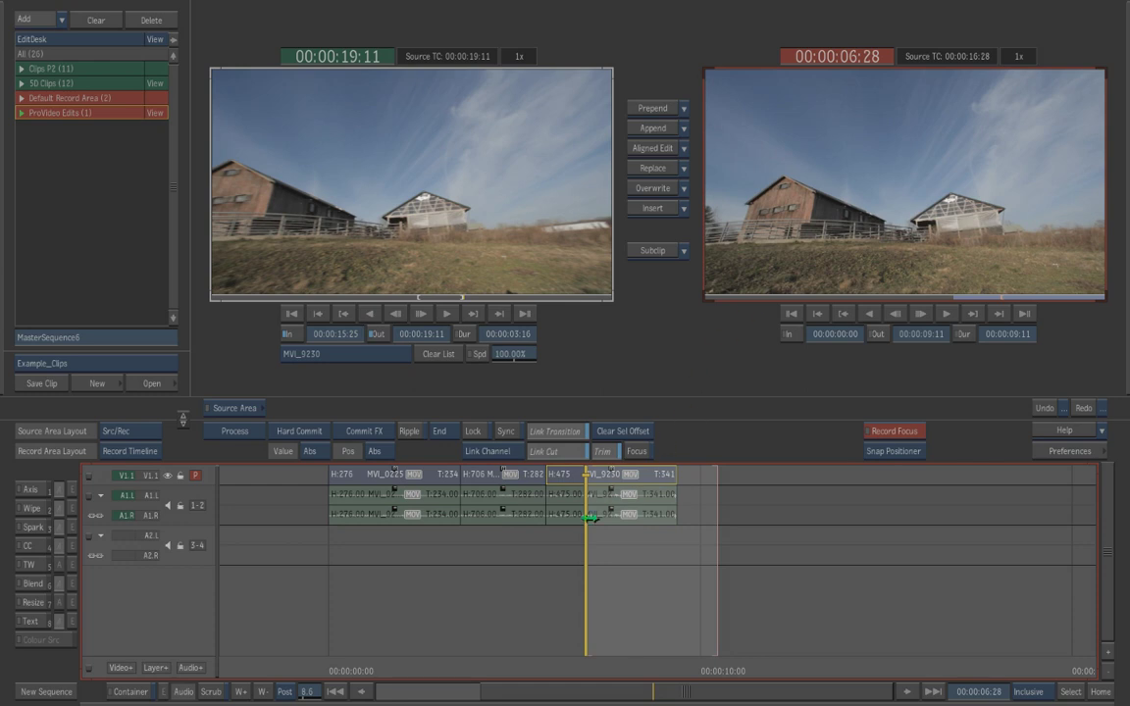
Place the positioner on the cut between MVI_0225 and MVI_0212 at 00:00:03:16, and increase the height of the timeline tracks
mouse_move(593, 524)
mouse_down()
mouse_move(495, 663)
mouse_move(522, 663)
mouse_move(478, 631)
mouse_up()
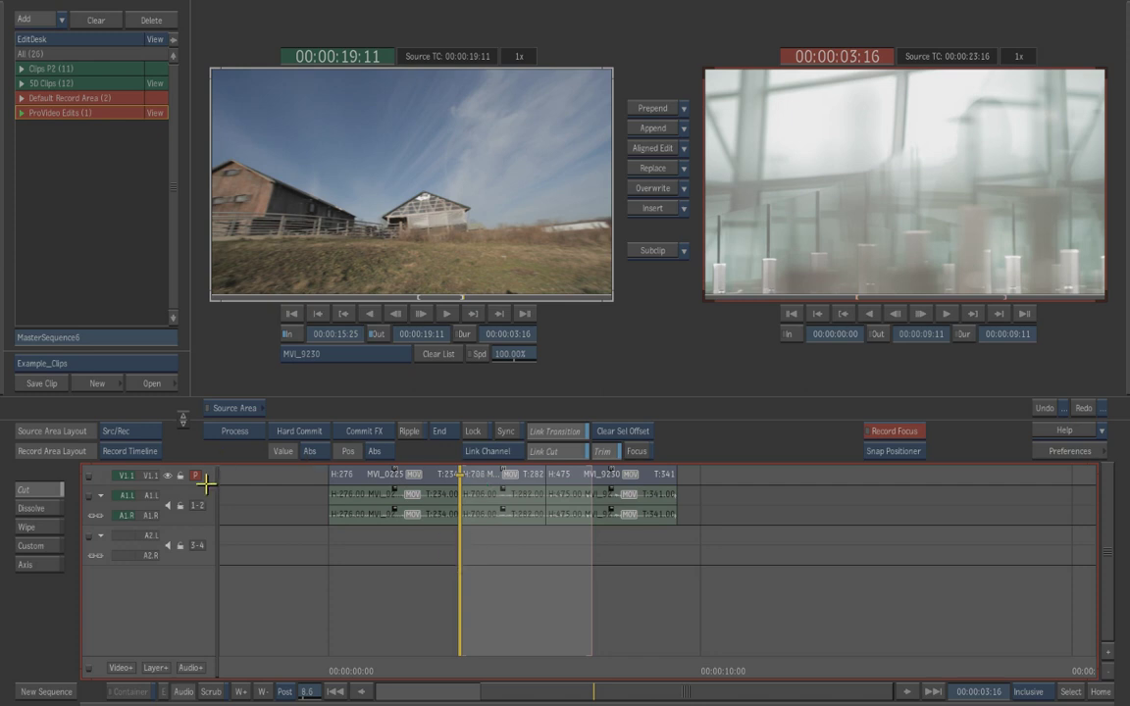
drag(207, 484, 212, 565)
drag(533, 693, 562, 600)
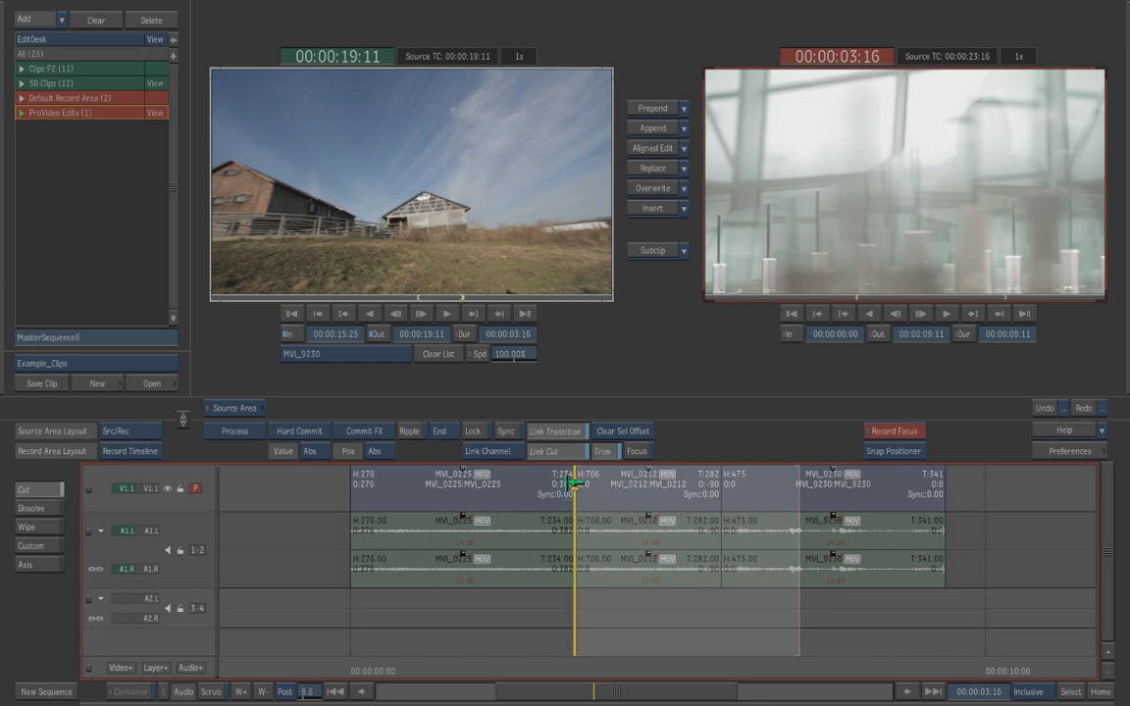
Load source clip MVI_0296 in the Src/Rec layout, and mark it in at 00:00:09:22 and out at 00:00:13:15
key(ctrl+1)
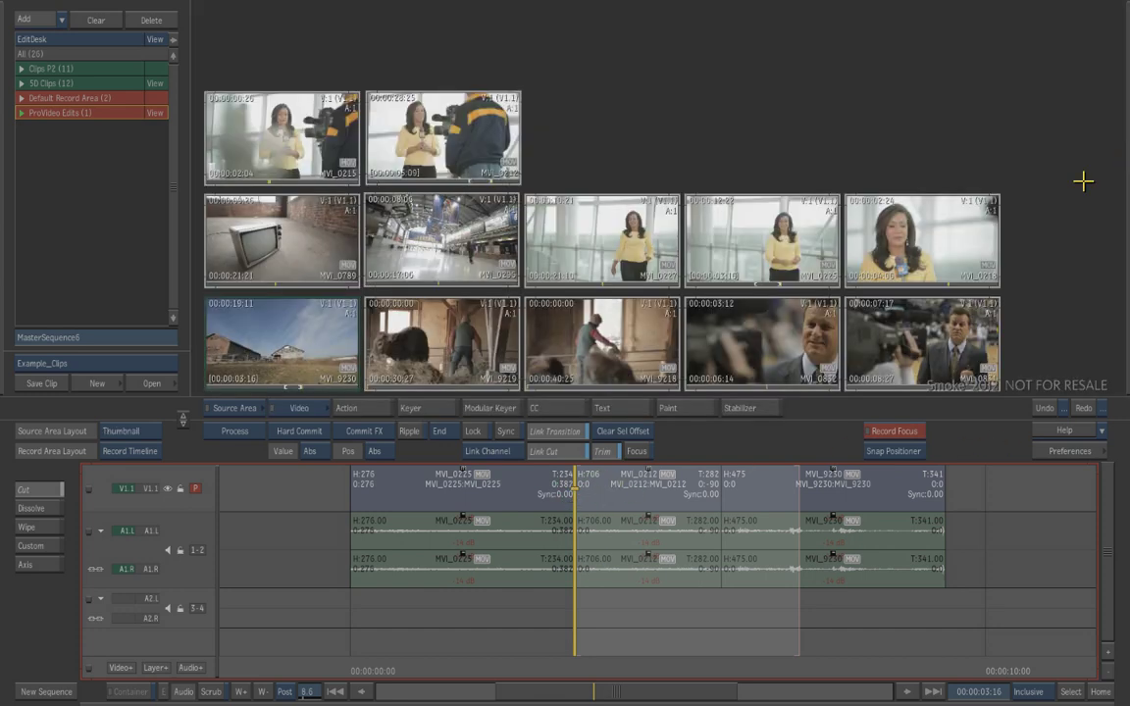
click(407, 245)
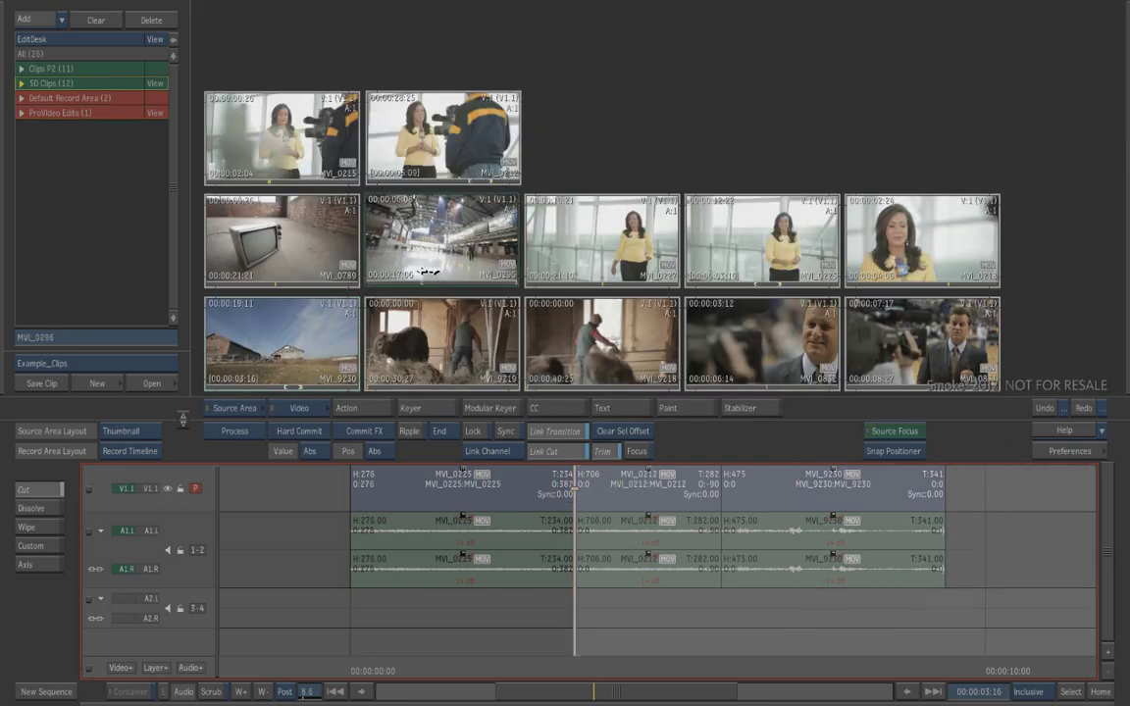
mouse_move(463, 274)
mouse_down()
mouse_move(501, 274)
mouse_move(388, 273)
mouse_move(472, 285)
mouse_up()
key(ctrl+2)
click(291, 334)
drag(393, 260, 538, 296)
click(378, 334)
Insert the marked MVI_0296 section at 00:00:03:16, between MVI_0225 and MVI_0212, and view the resulting timeline
click(411, 503)
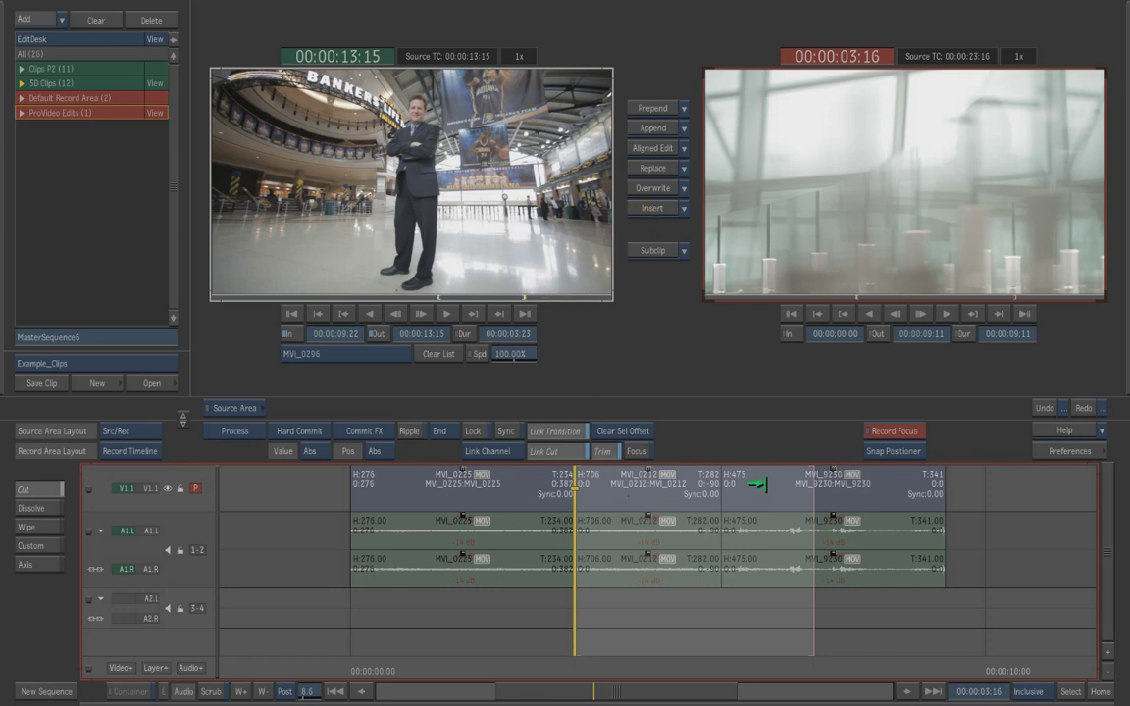
click(670, 218)
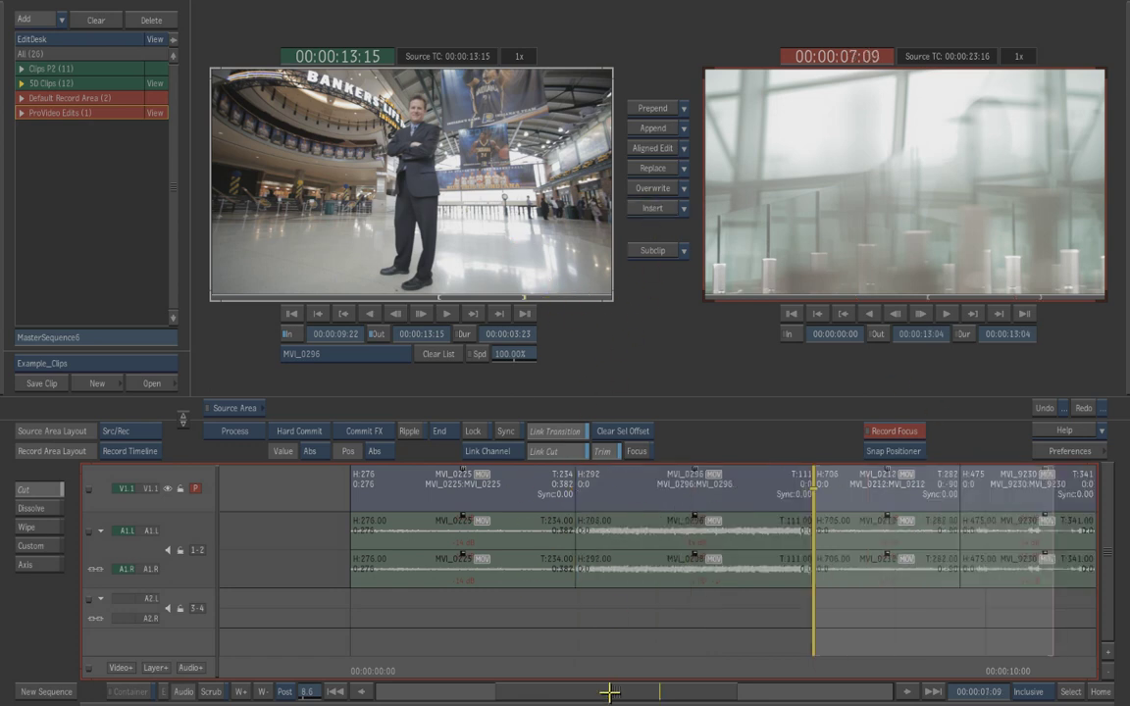
drag(625, 678, 673, 632)
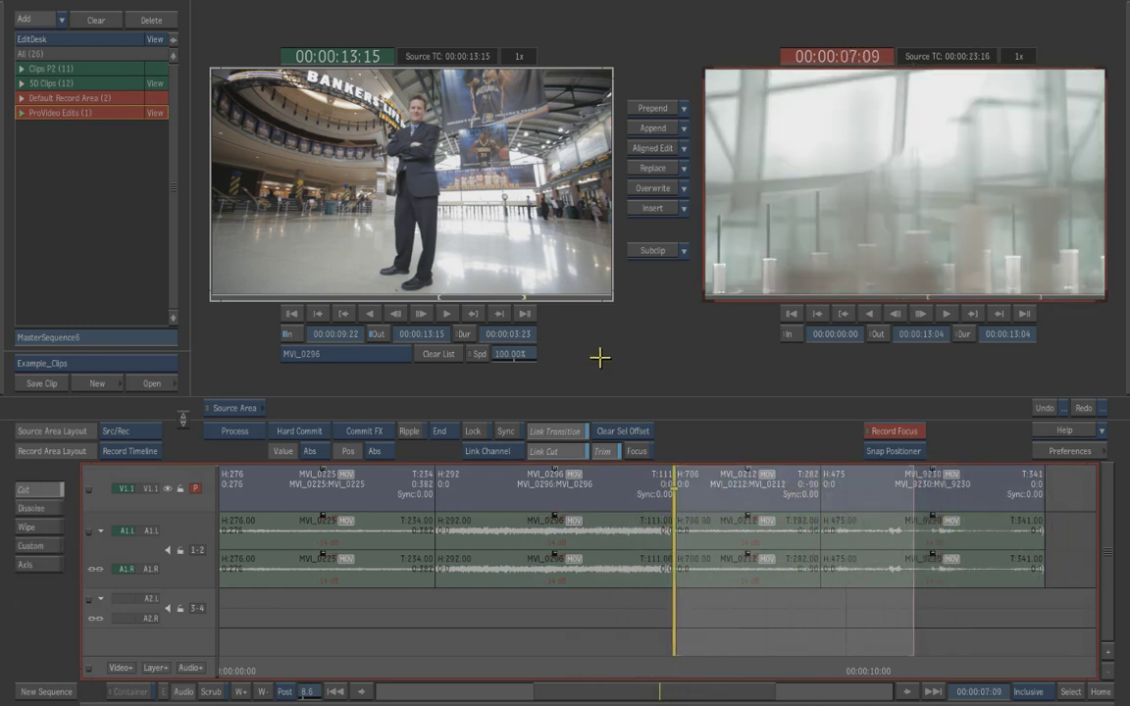
Review recently used source clips MVI_0212, MVI_9230 and MVI_9219 in the source player, and return to MVI_0212
click(345, 217)
click(333, 355)
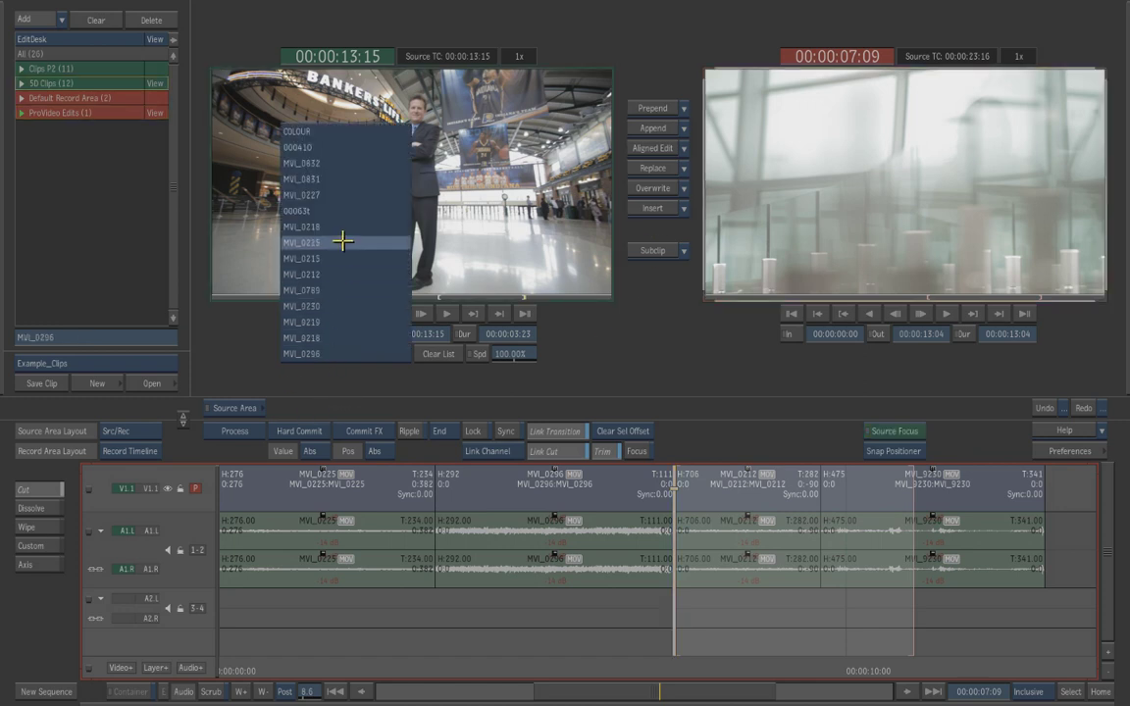
click(340, 275)
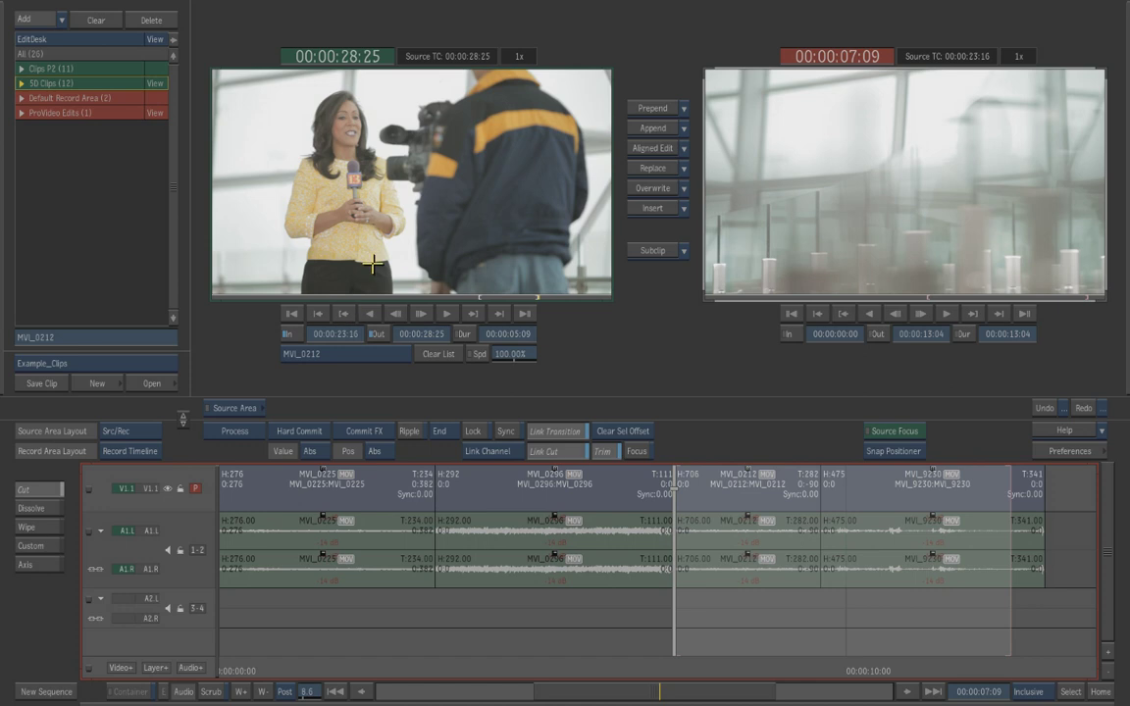
click(336, 348)
click(335, 284)
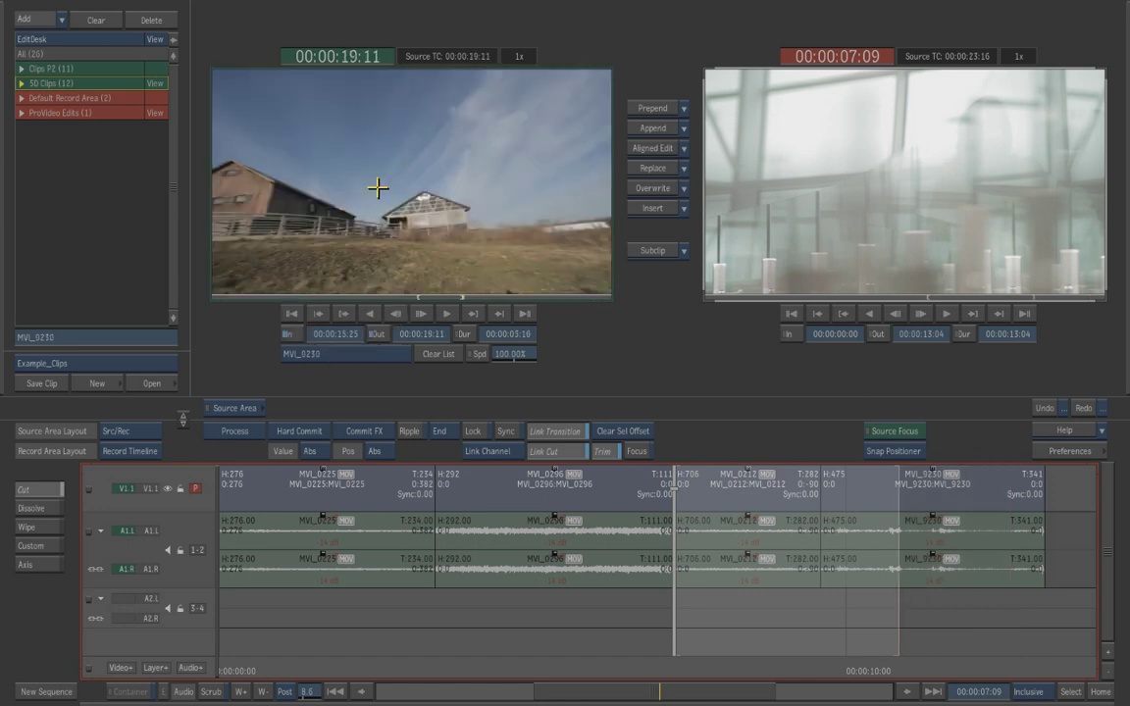
click(329, 351)
click(324, 313)
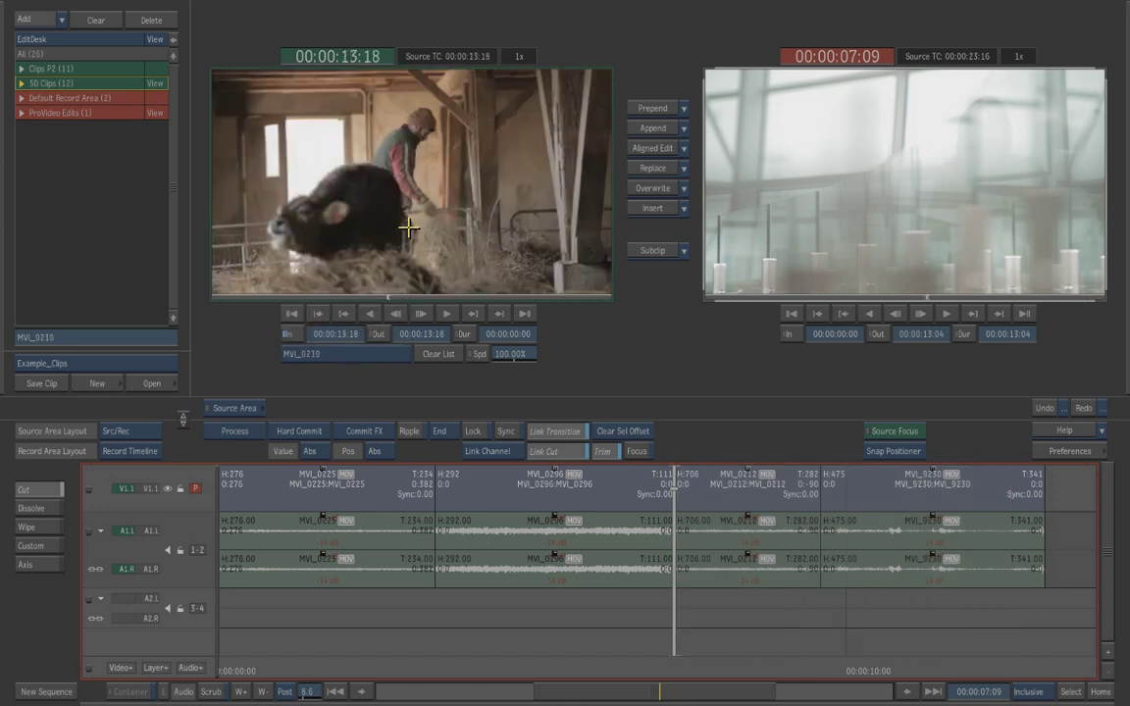
click(347, 355)
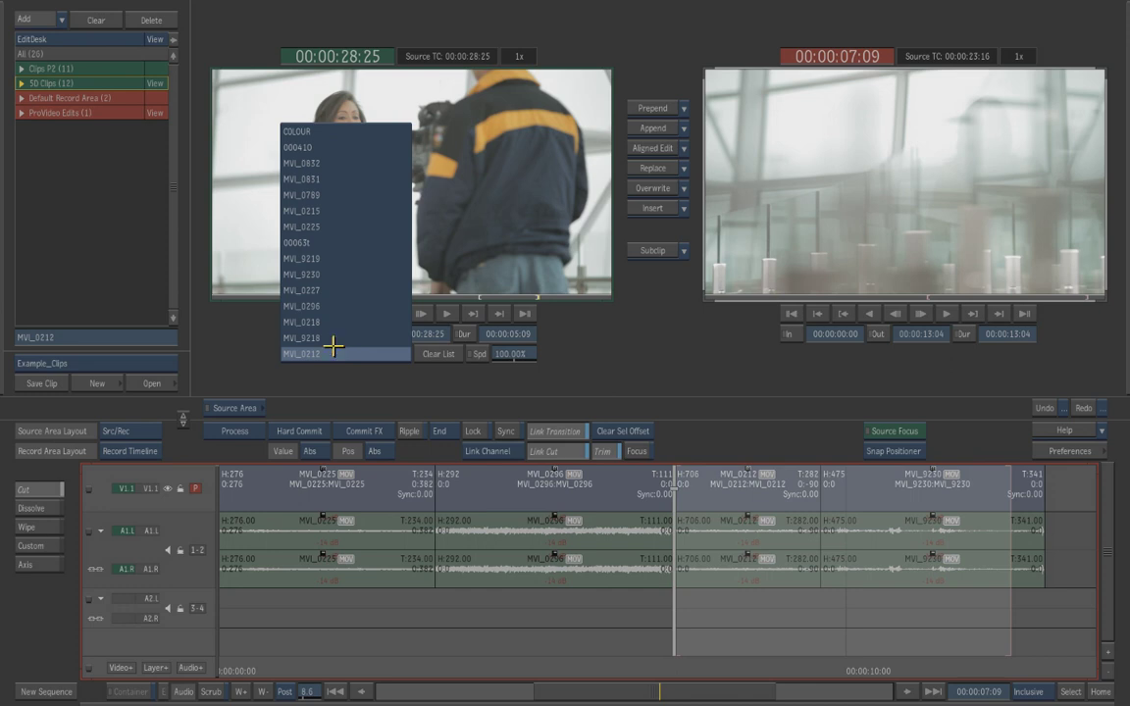
click(334, 349)
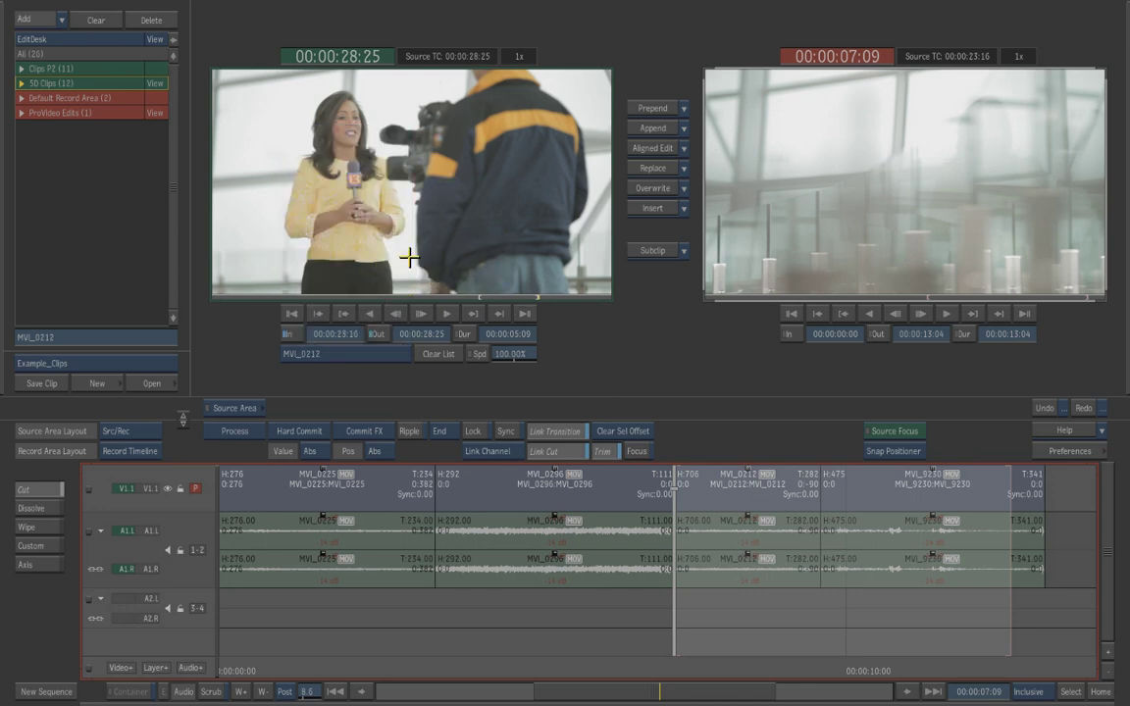
Expand the 5D Clips folder, preview MVI_0296, MVI_0789, MVI_0831 and MVI_0832, and check the clips' details in the full-width list
click(21, 83)
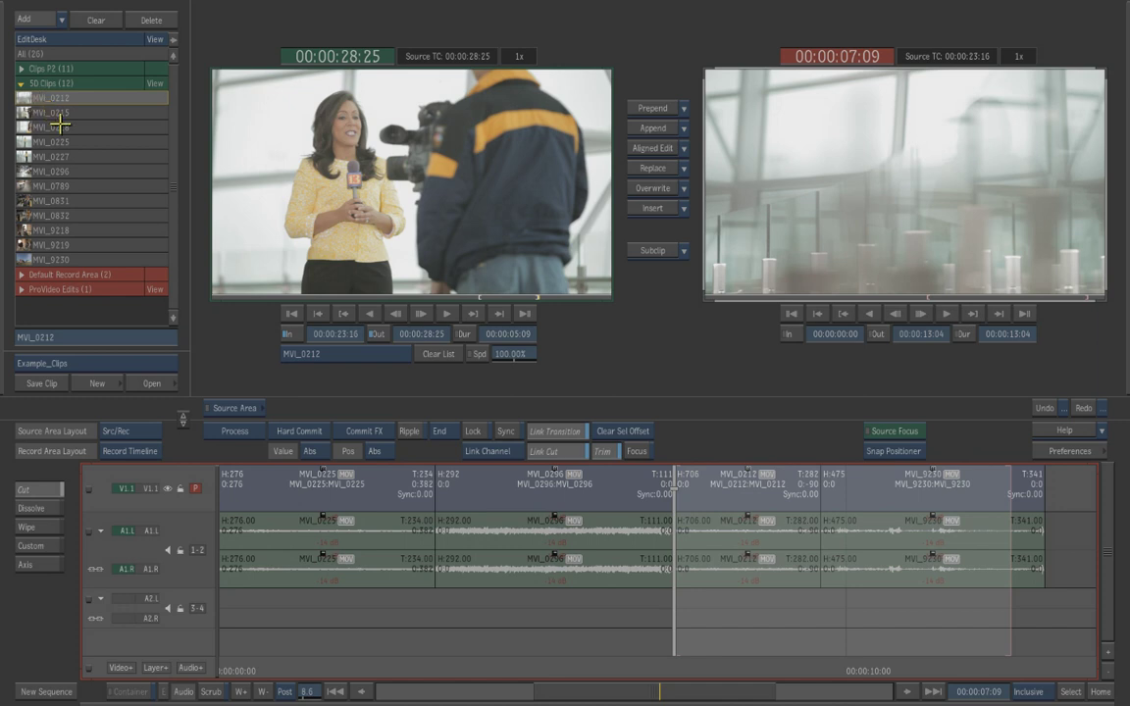
click(54, 172)
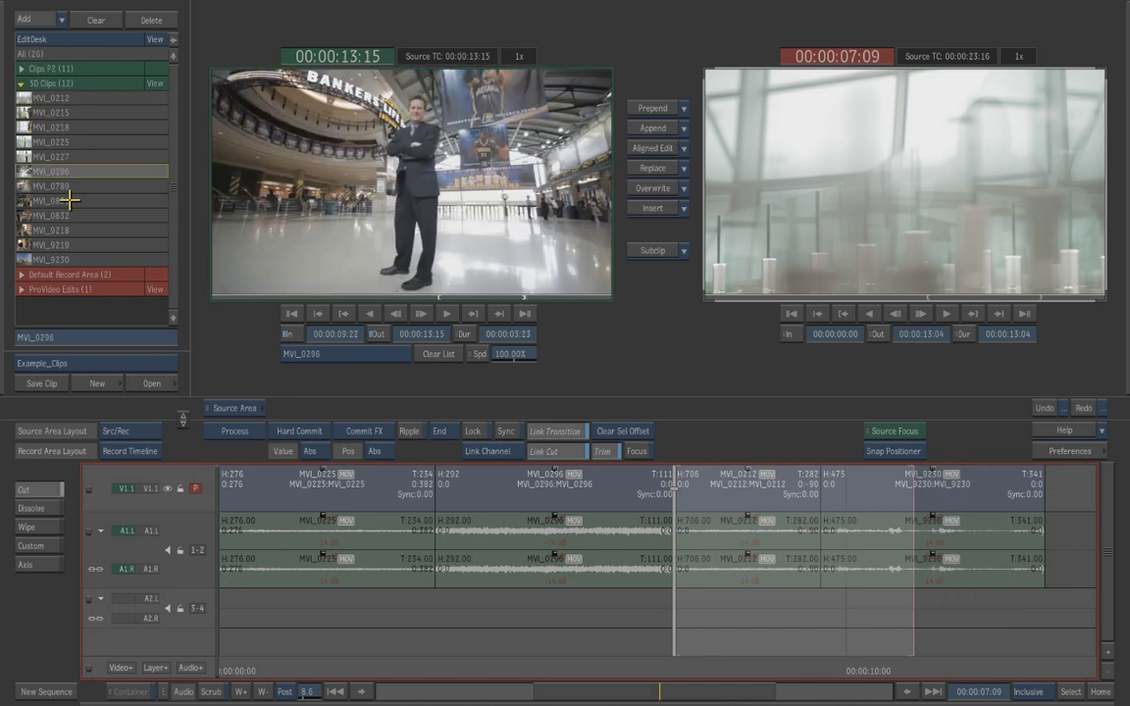
click(61, 185)
click(60, 201)
click(69, 217)
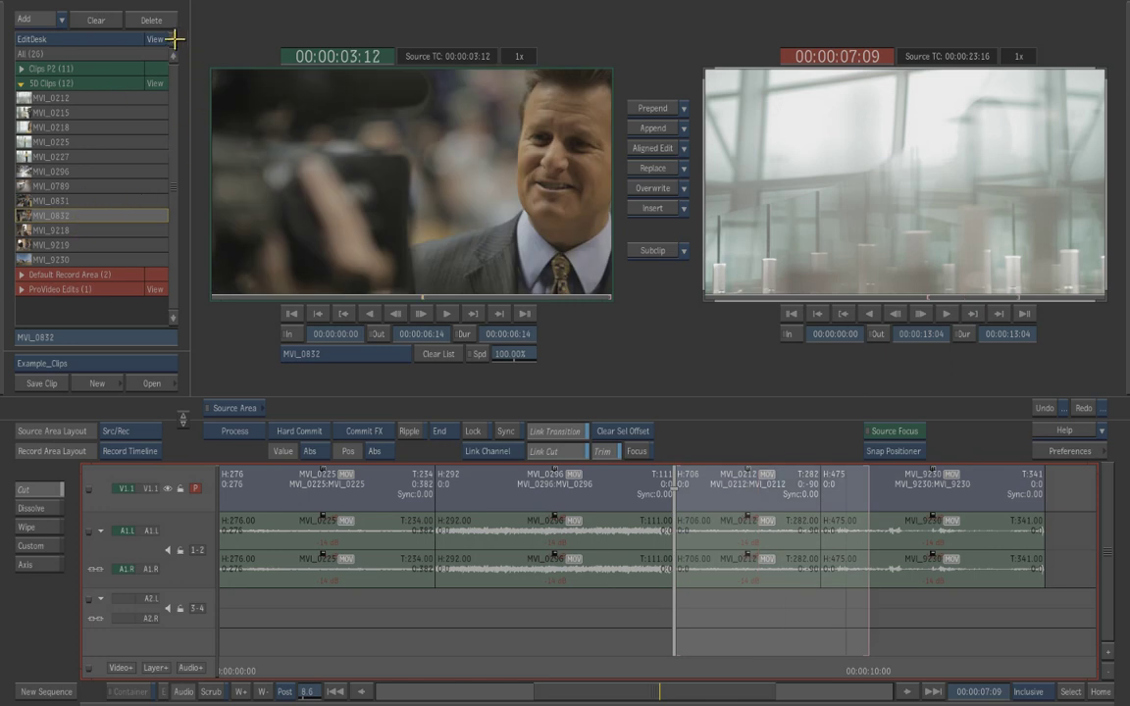
click(155, 39)
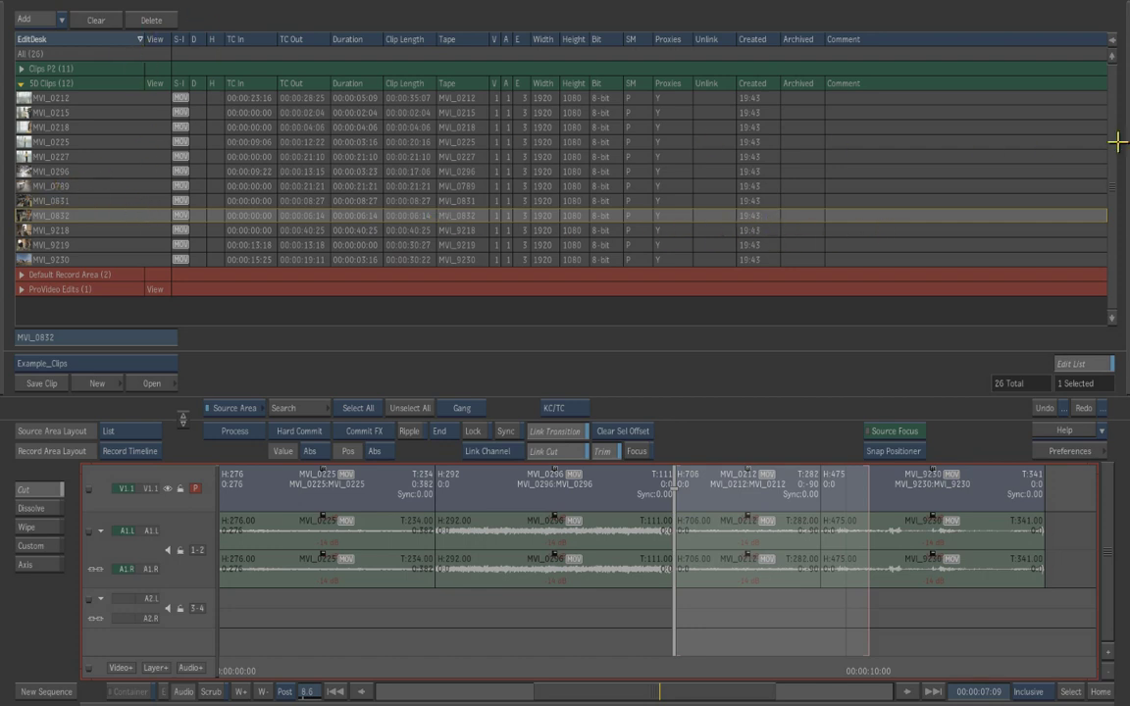
click(1111, 39)
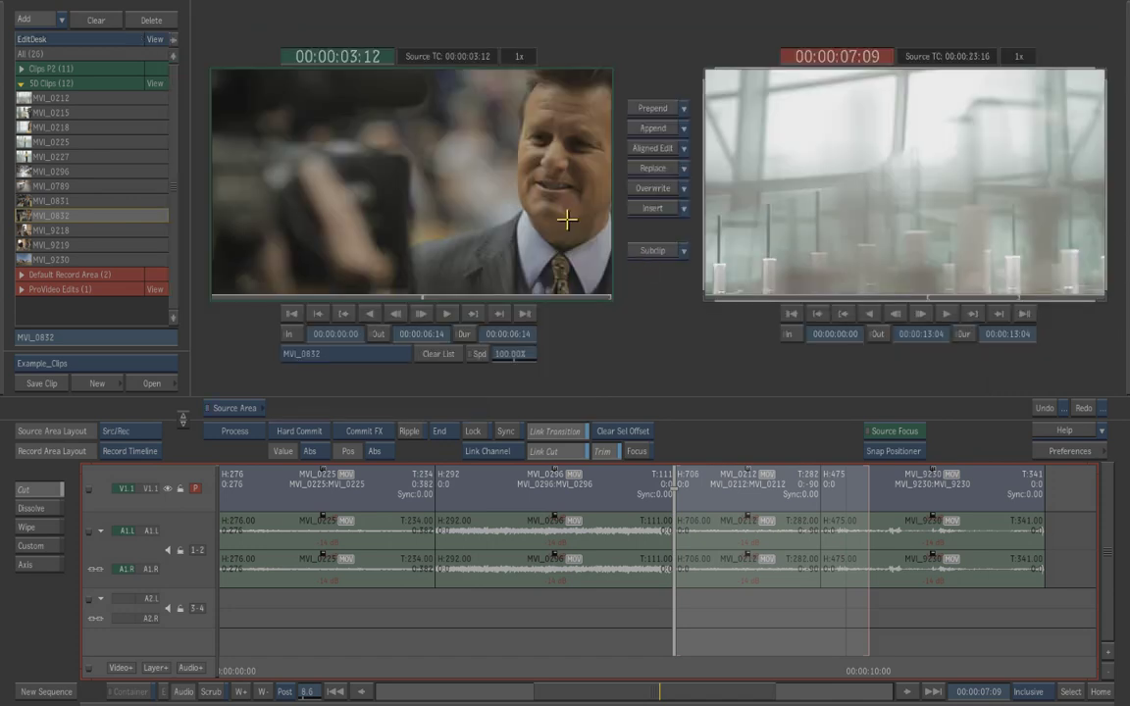
Load source clip FIRE from the Clips P2 folder and mark it in at 00:00:00:00
click(154, 70)
click(21, 68)
click(38, 171)
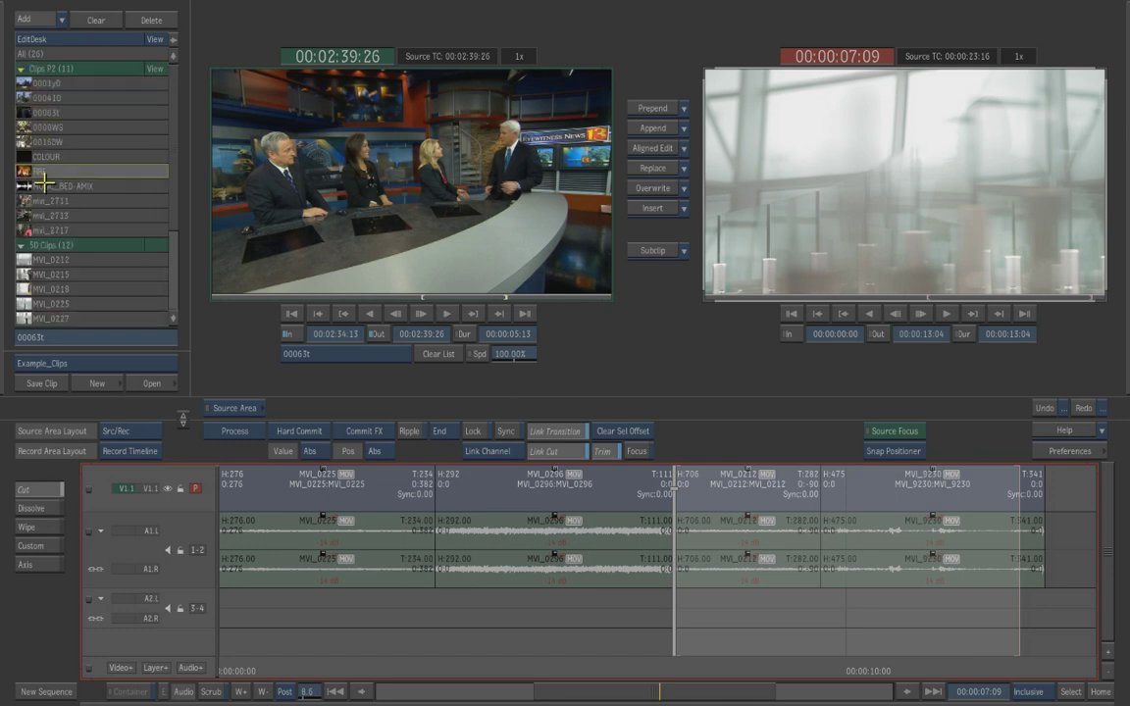
drag(457, 263, 367, 275)
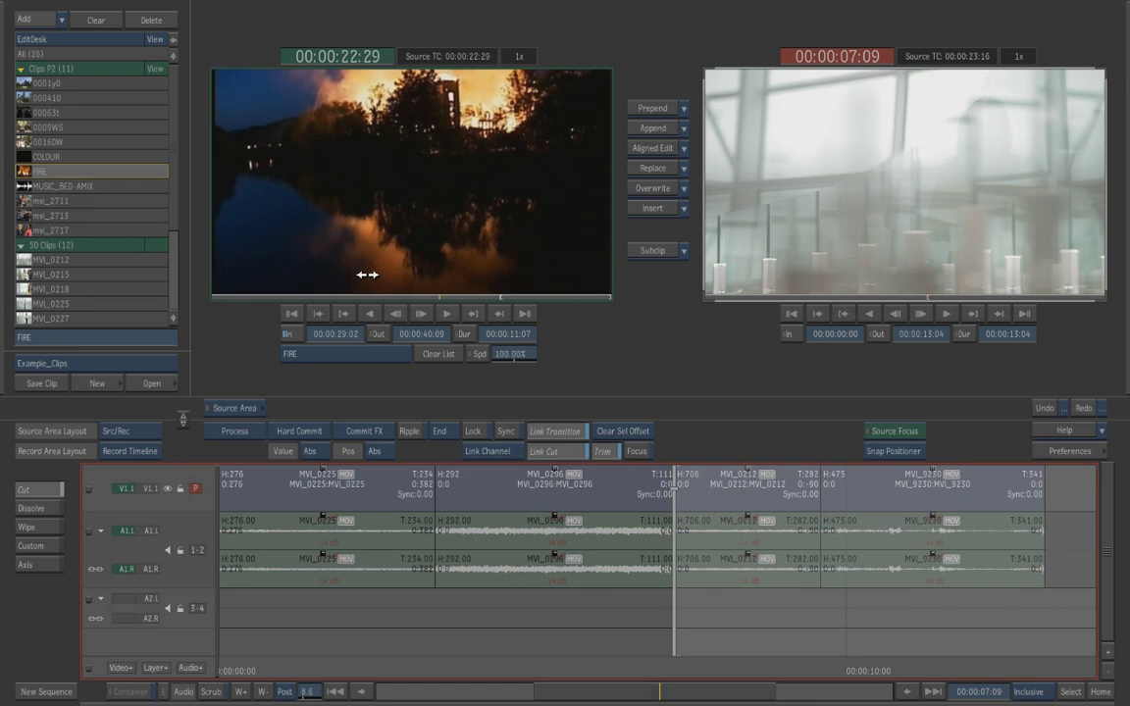
drag(367, 275, 230, 276)
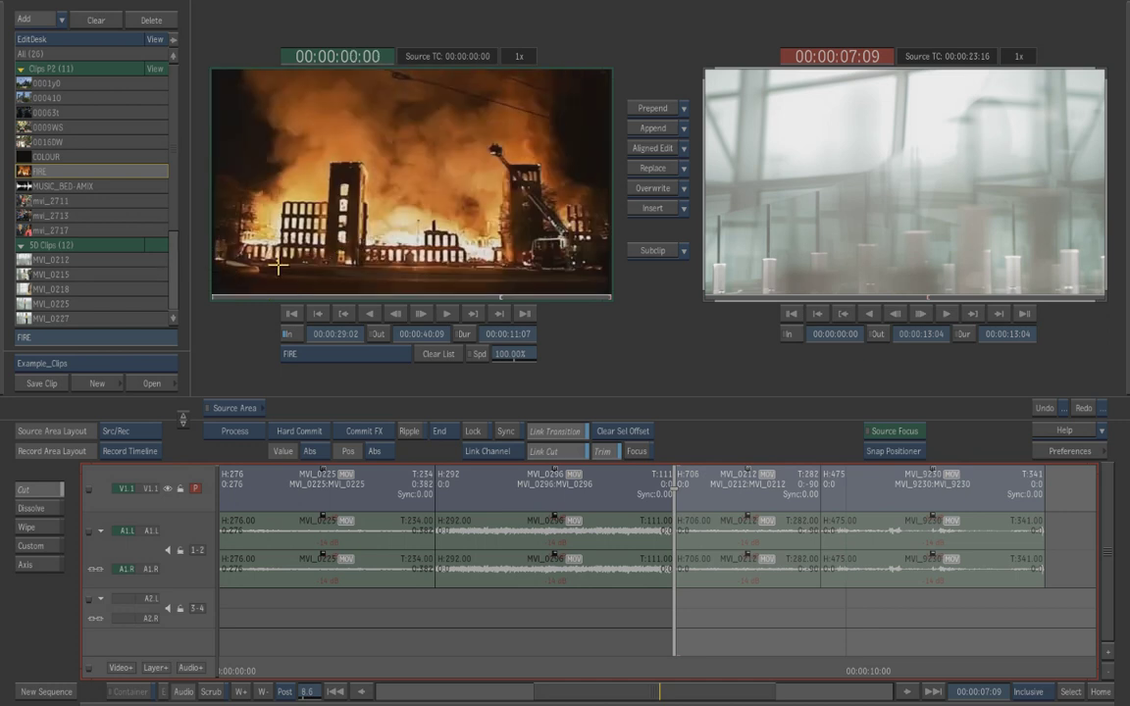
click(291, 335)
Find the end of FIRE's opening wide shot and mark the clip out at 00:00:04:17
drag(234, 287, 290, 288)
click(422, 314)
click(420, 314)
click(419, 316)
click(419, 316)
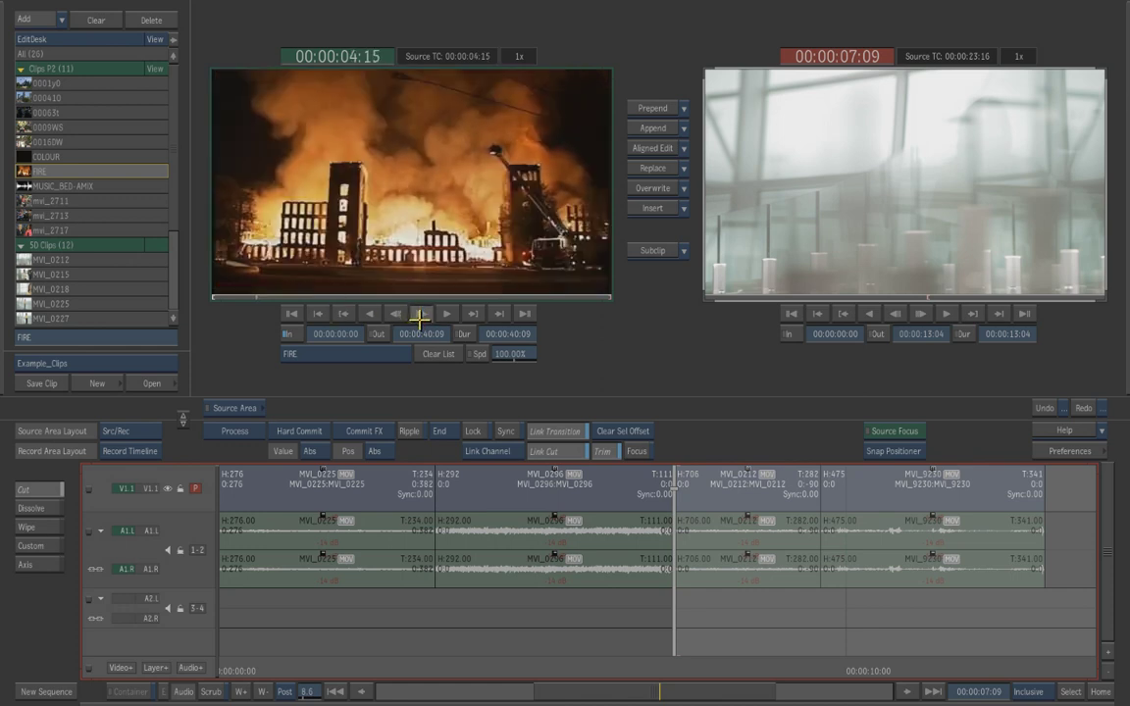
click(419, 315)
click(419, 315)
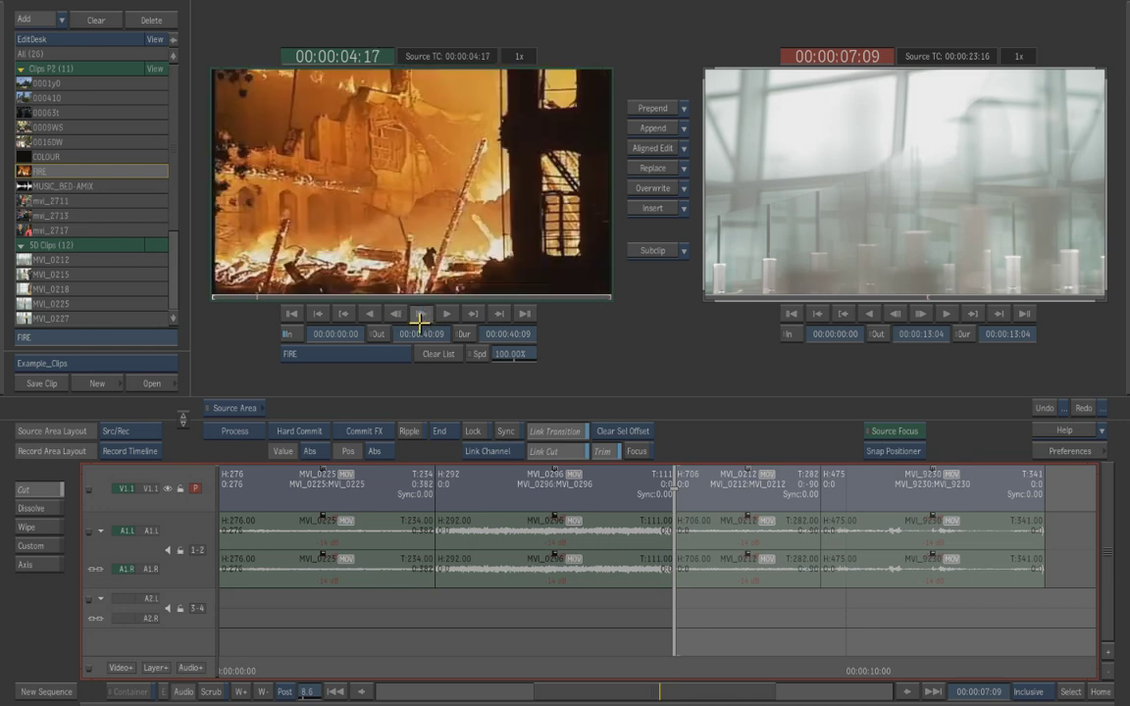
click(376, 336)
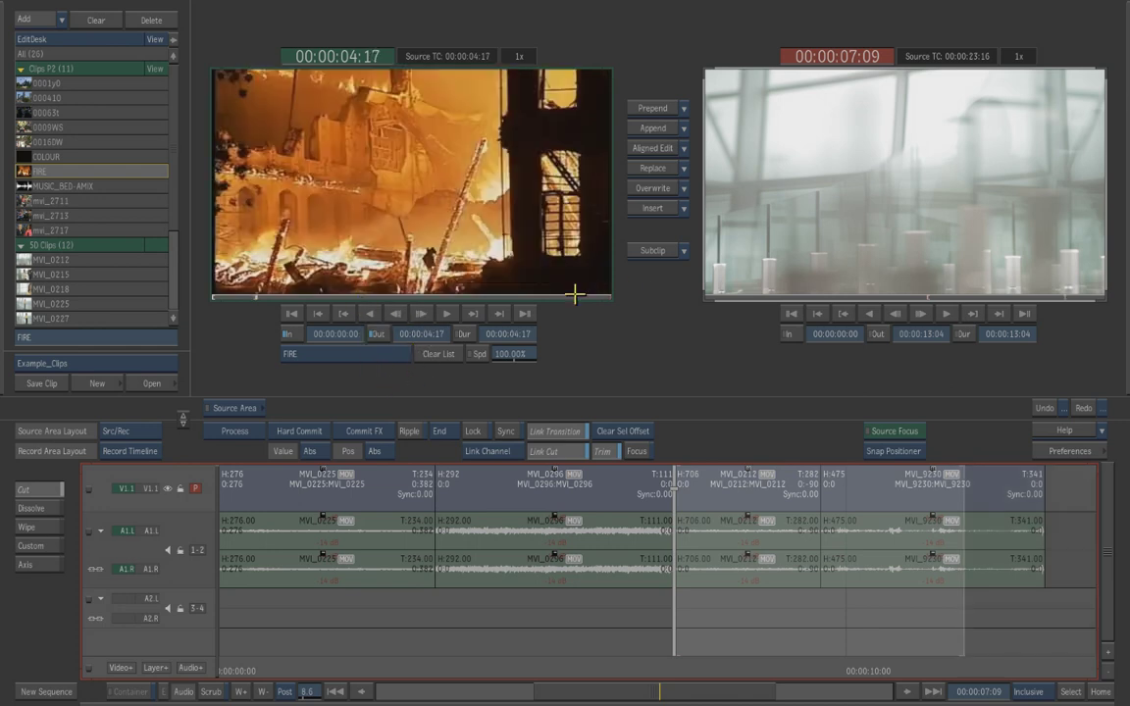
Create a subclip named "FIRE wide" from the marked section, and compare it with the original FIRE clip in the source player
click(653, 250)
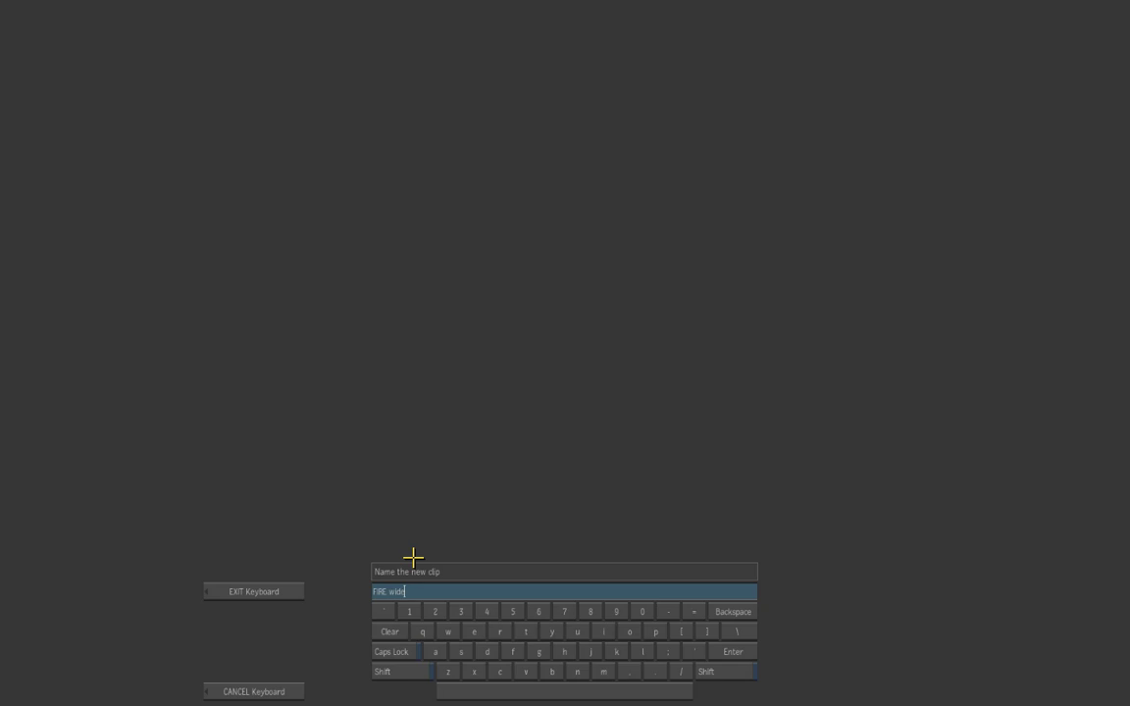
key(Return)
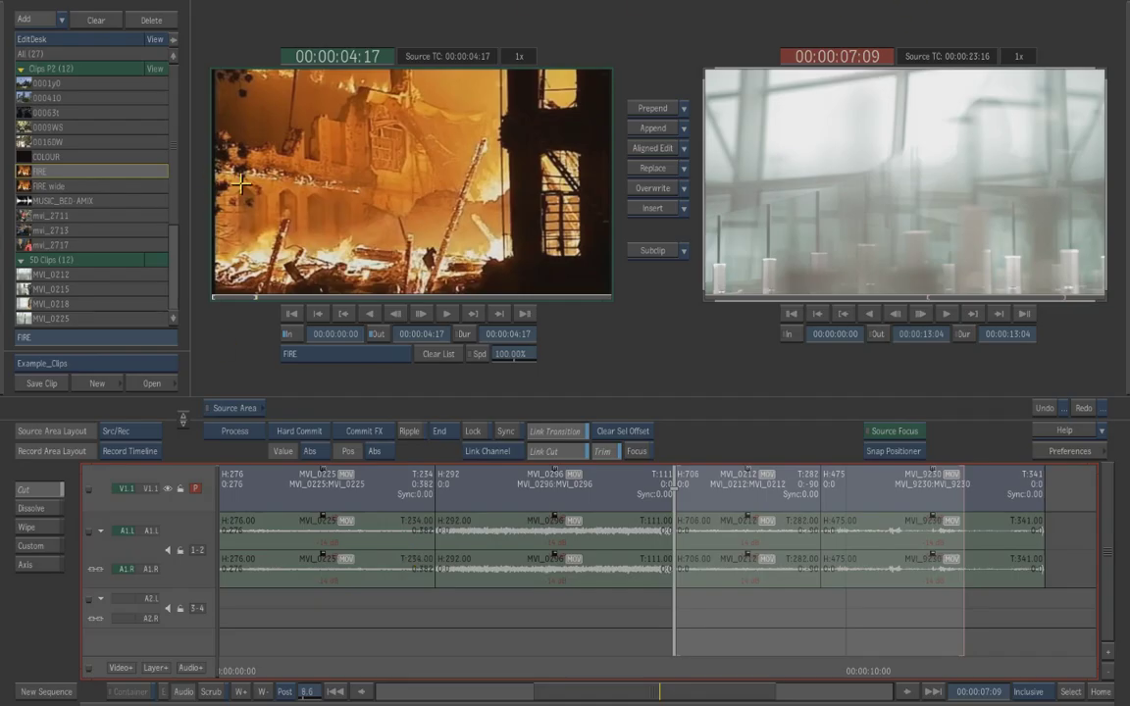
click(59, 187)
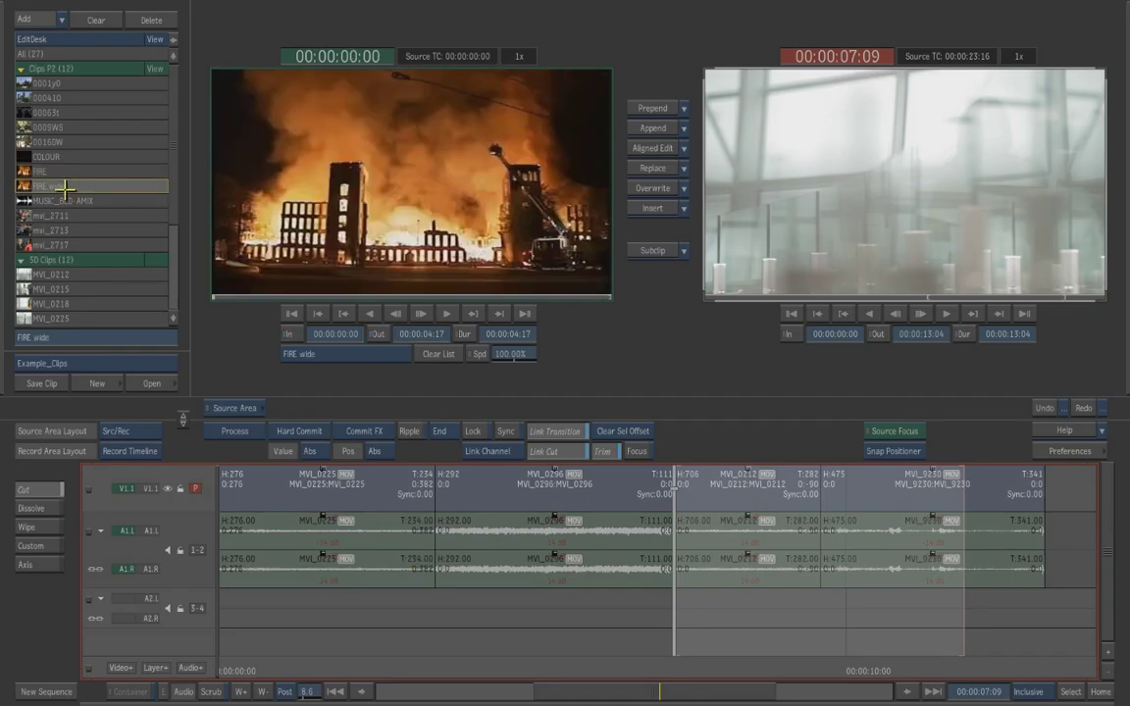
click(68, 171)
click(68, 186)
click(73, 171)
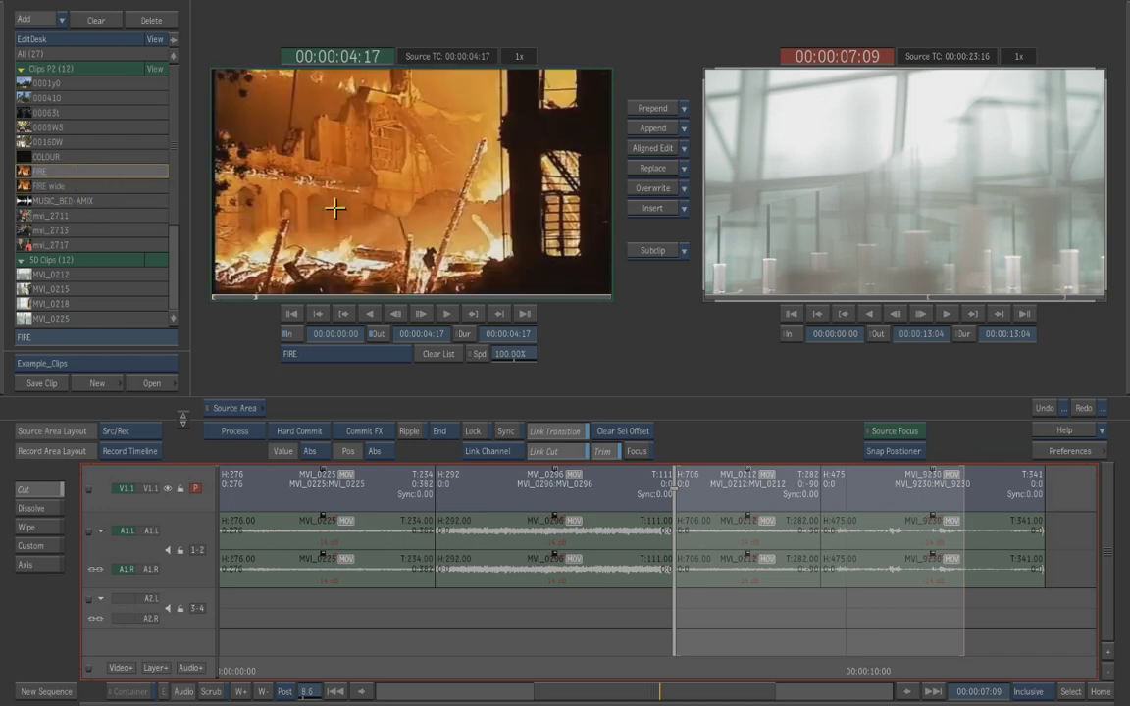
In the Thumbnail layout, move FIRE wide above the FIRE thumbnail and scrub FIRE back to 00:00:02:03
mouse_move(1127, 249)
drag(267, 315, 294, 83)
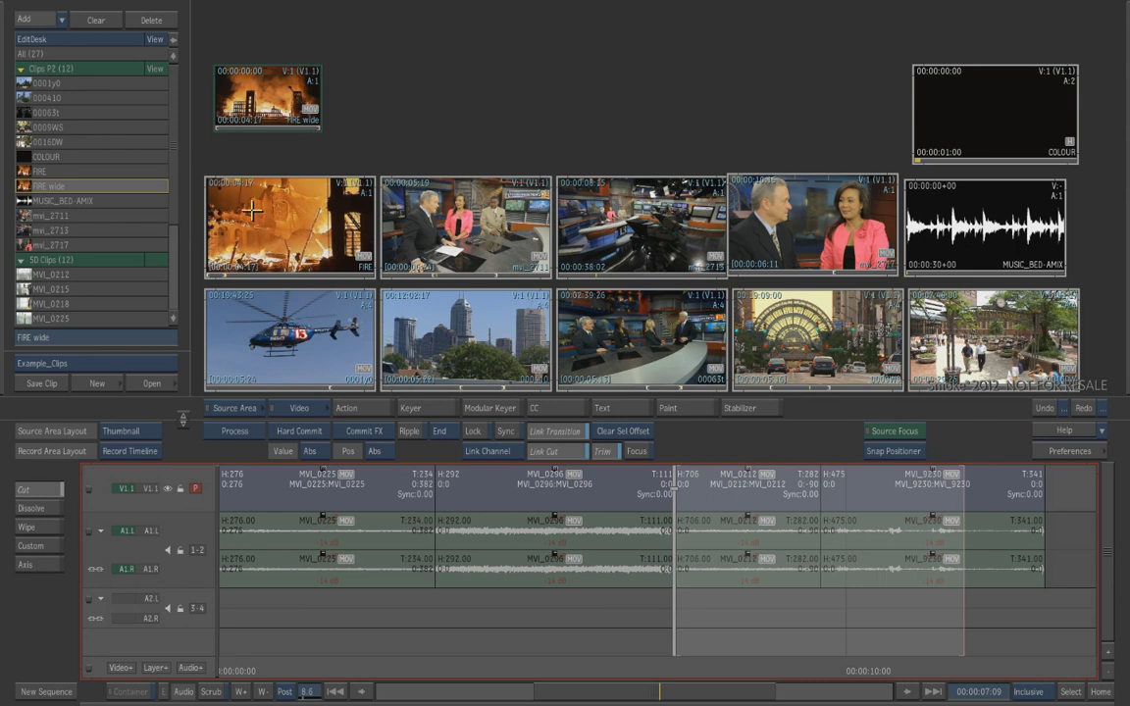
drag(252, 264, 228, 263)
In the Src/Rec layout, mark FIRE in at 00:00:04:17 and out at 00:00:09:22 around the close-up shot
key(alt+2)
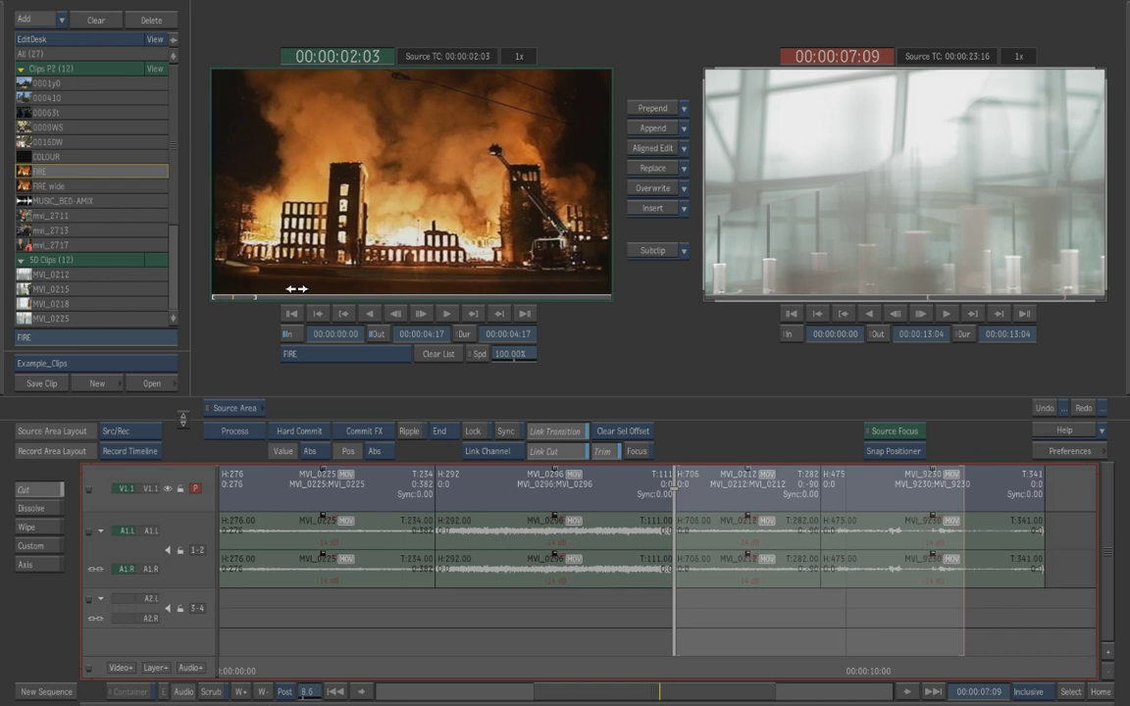
drag(295, 288, 321, 286)
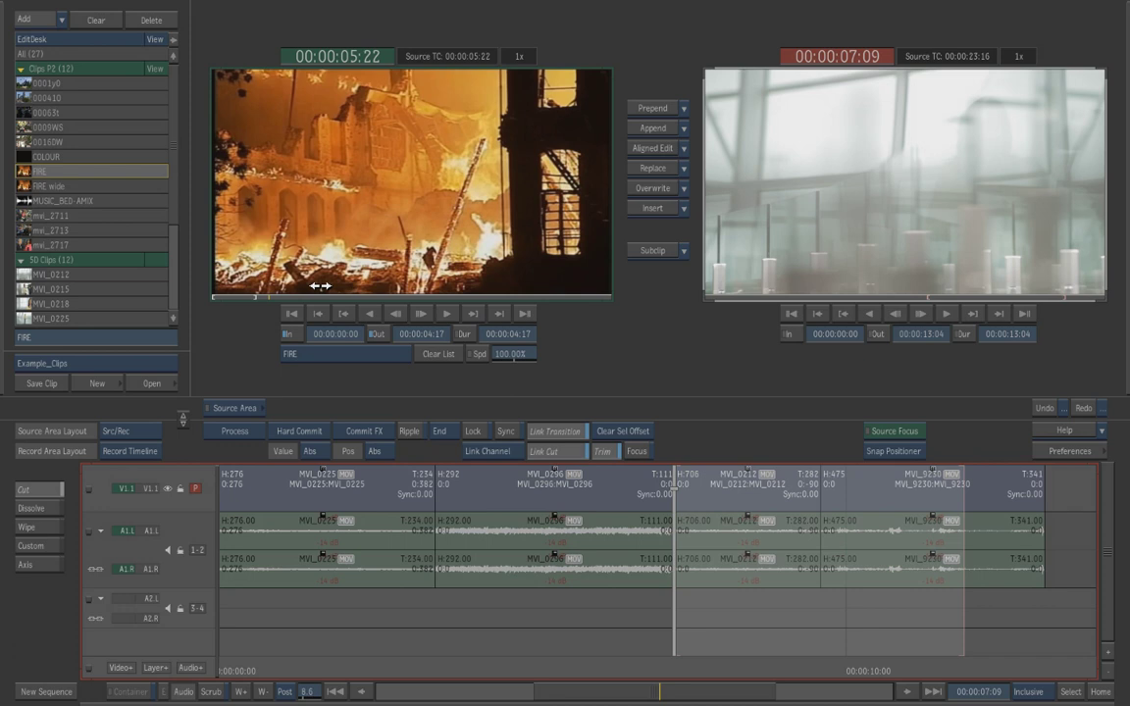
drag(320, 285, 306, 287)
click(418, 317)
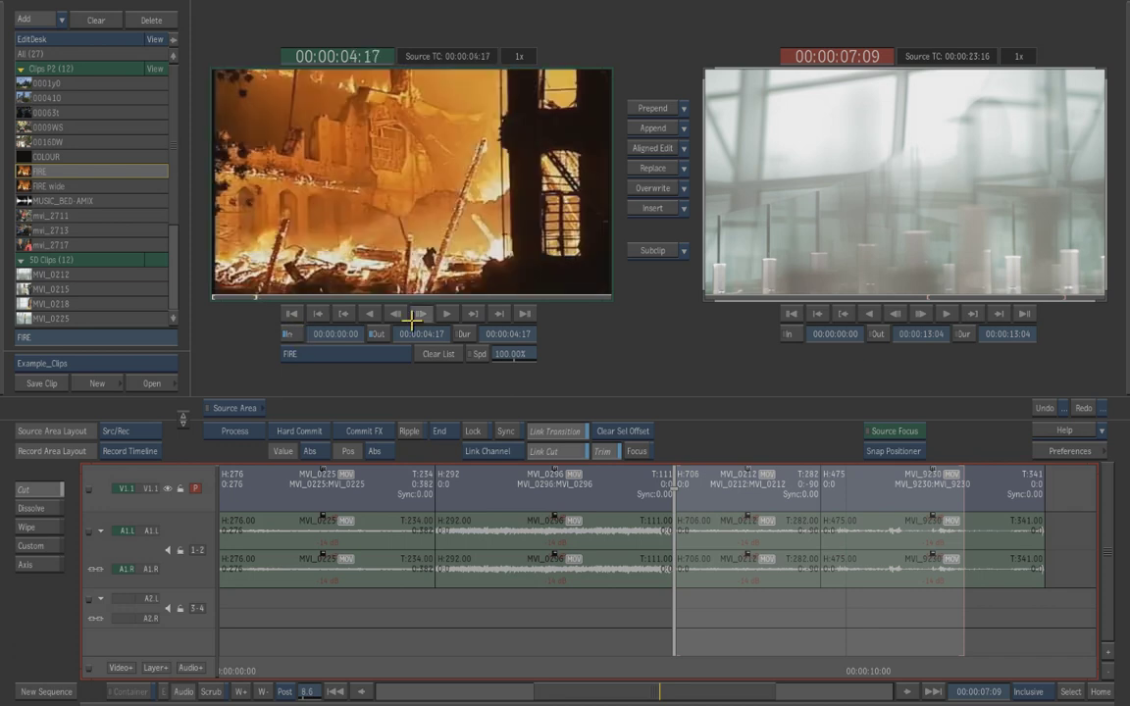
click(293, 331)
drag(250, 263, 402, 300)
key(Right)
key(Right)
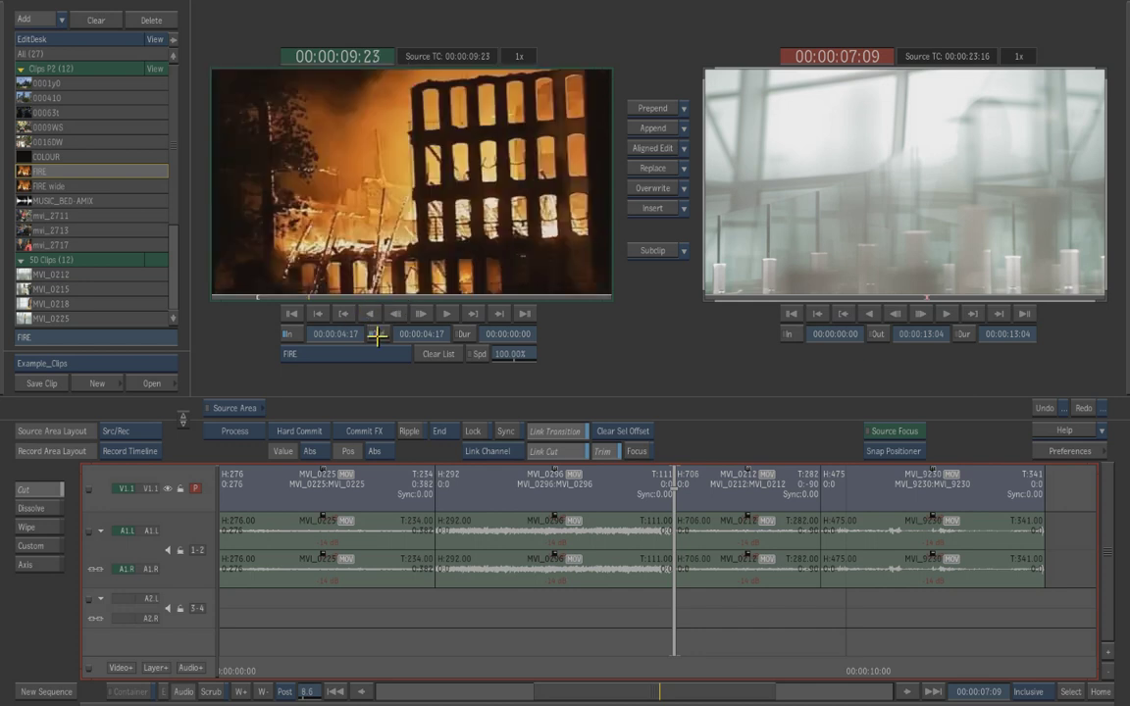
click(377, 335)
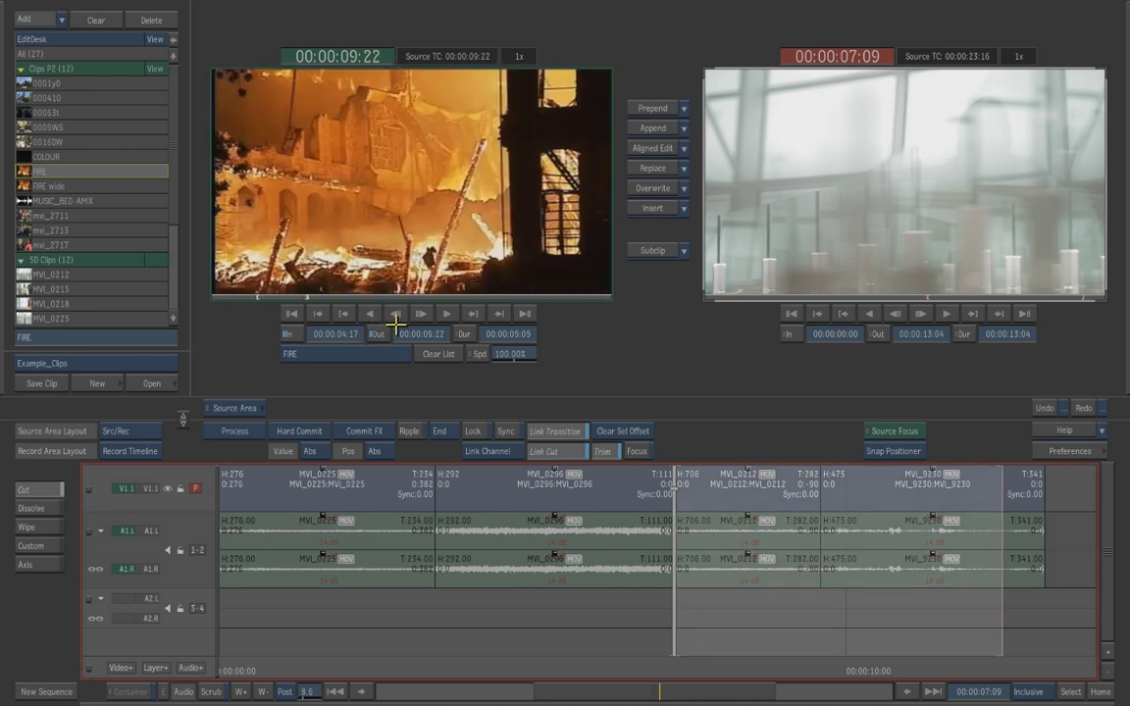
Create a subclip named "FIRE tight" from the marked section, and view both FIRE subclips in the source player
click(656, 249)
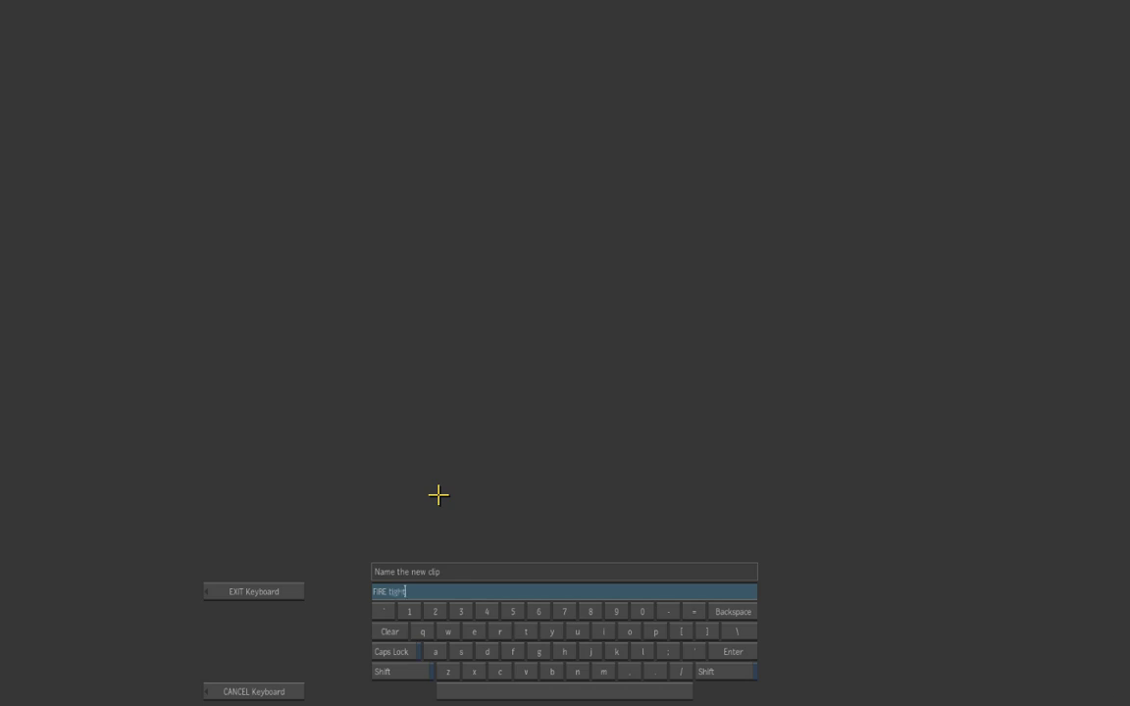
key(Return)
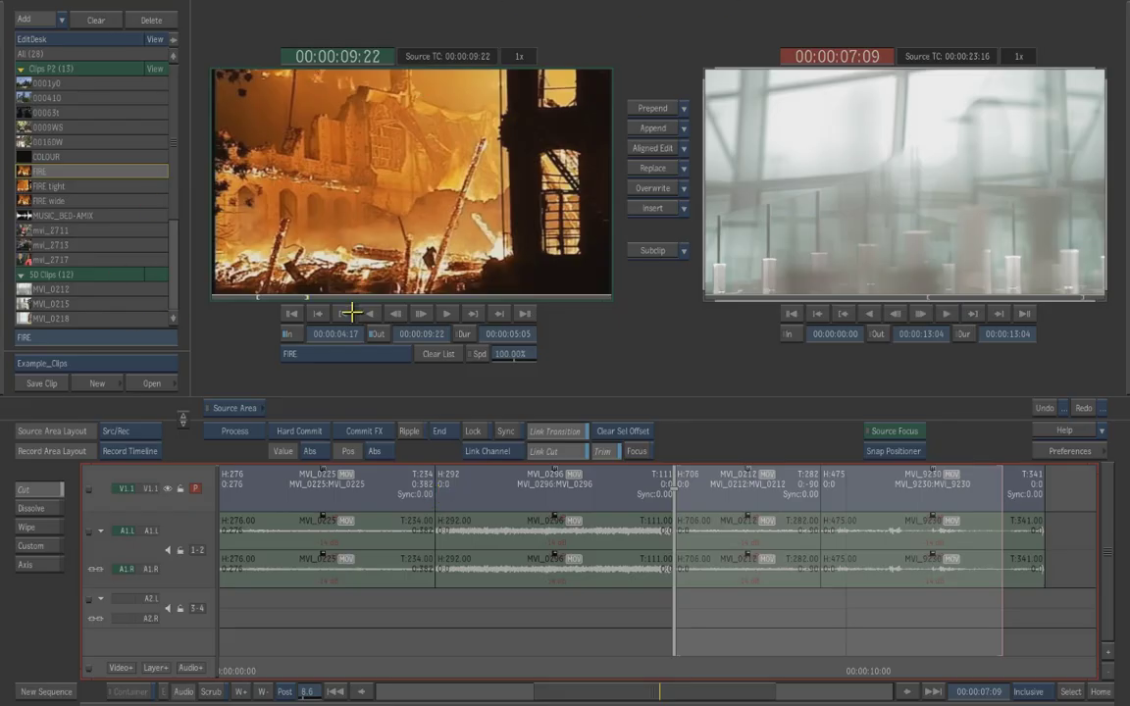
click(60, 188)
click(60, 199)
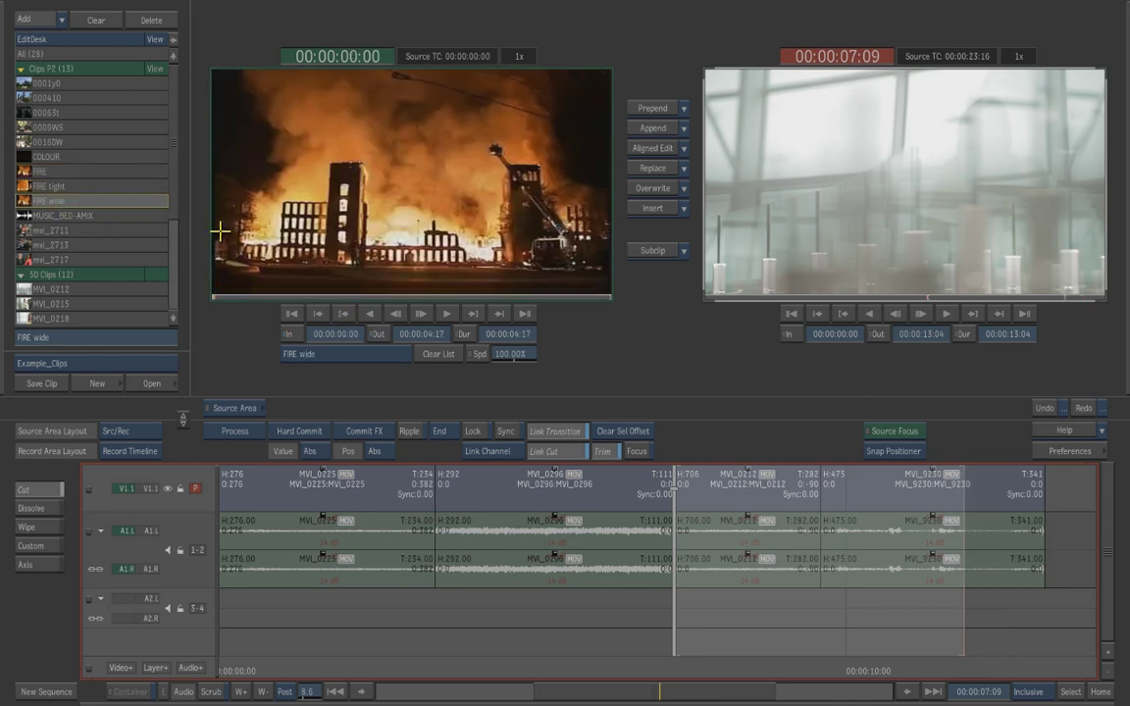
In the Thumbnail layout, place FIRE tight beside FIRE wide and scrub FIRE wide to 00:00:00:26
mouse_move(3, 200)
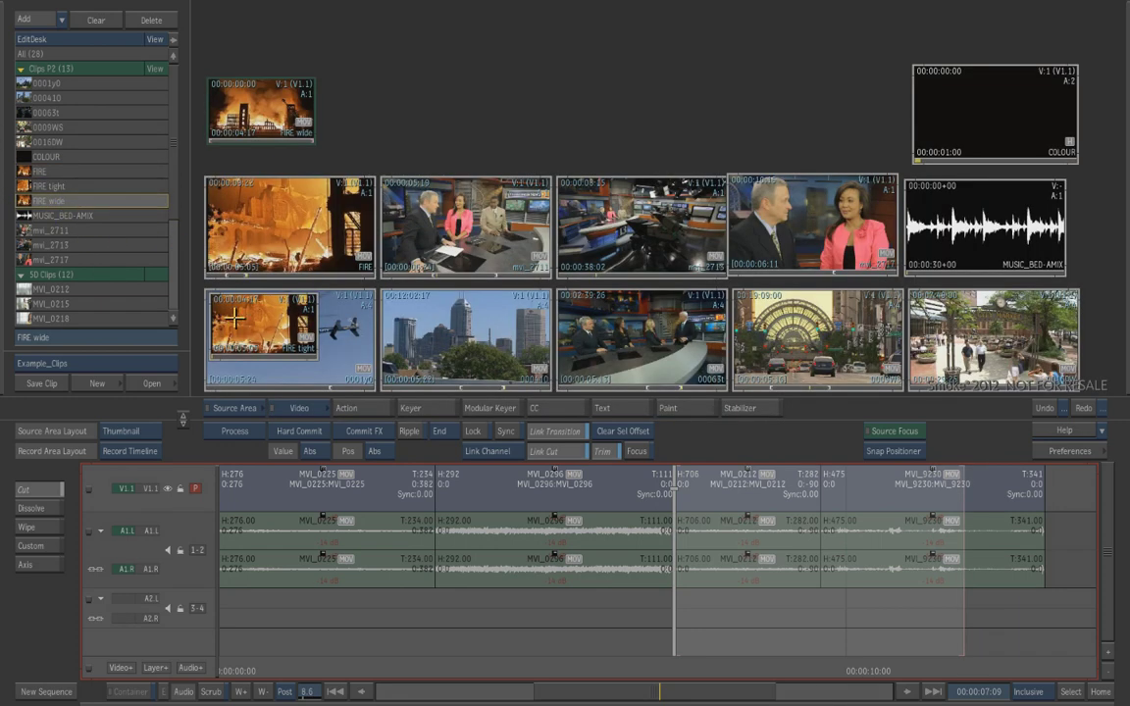
drag(237, 312, 366, 98)
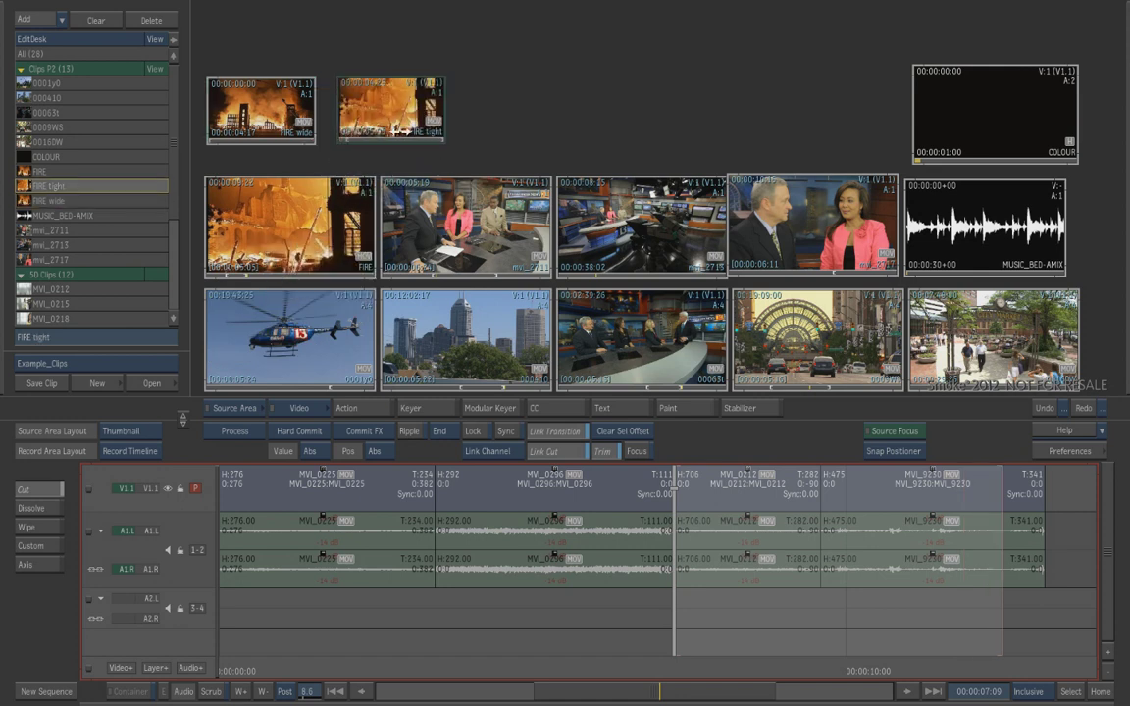
drag(210, 134, 344, 136)
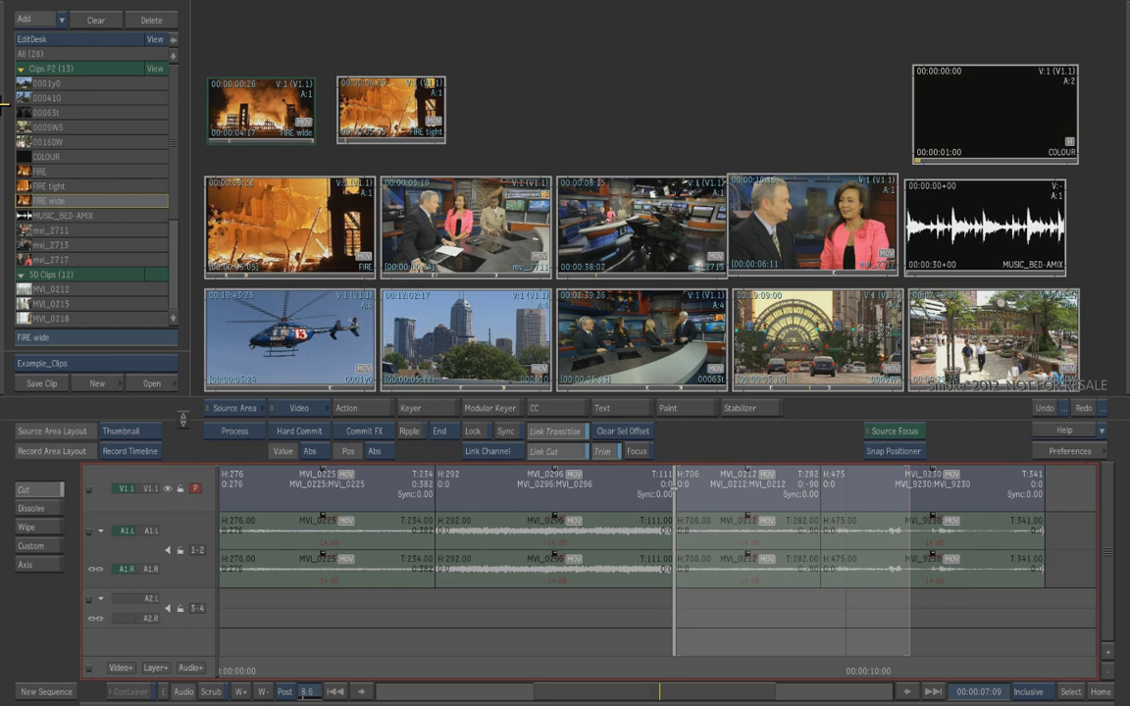
Switch the source area to the Standard player layout and scrub FIRE wide to 00:00:01:20
mouse_move(2, 92)
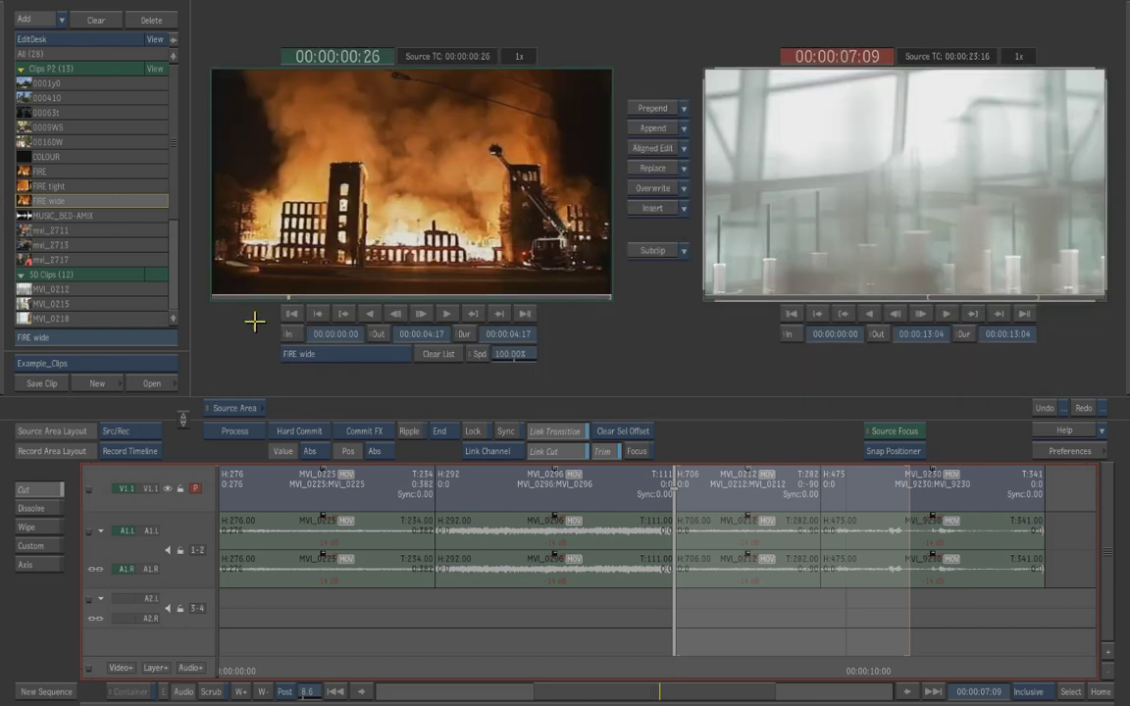
click(129, 430)
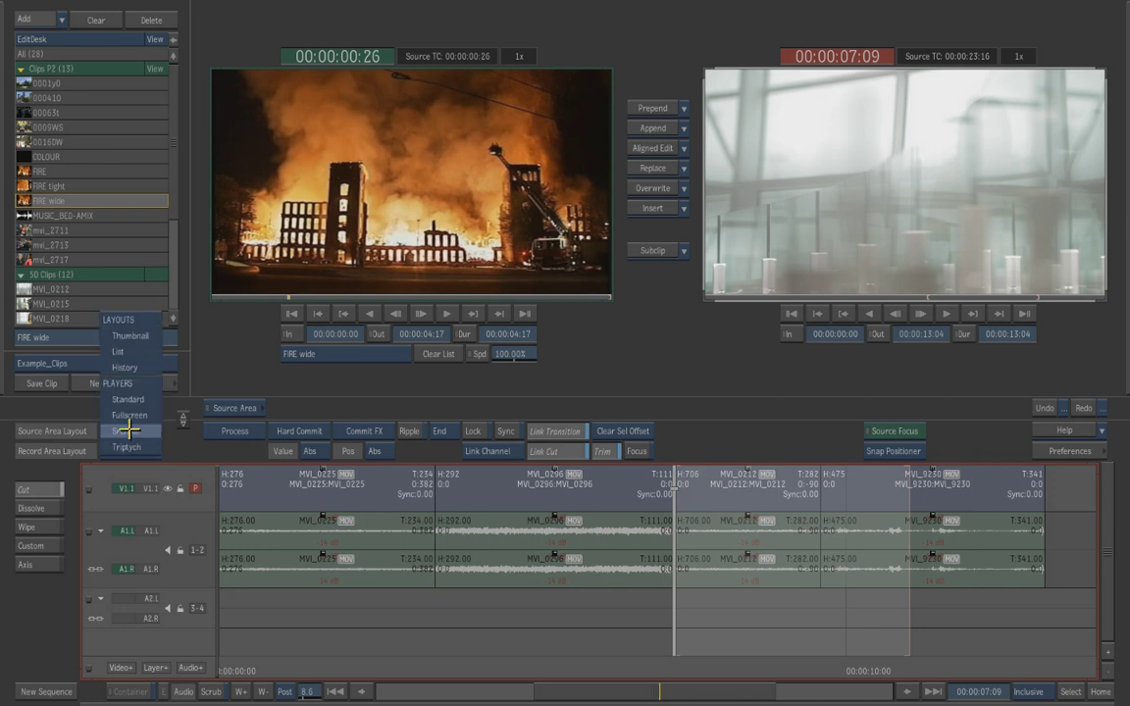
click(128, 399)
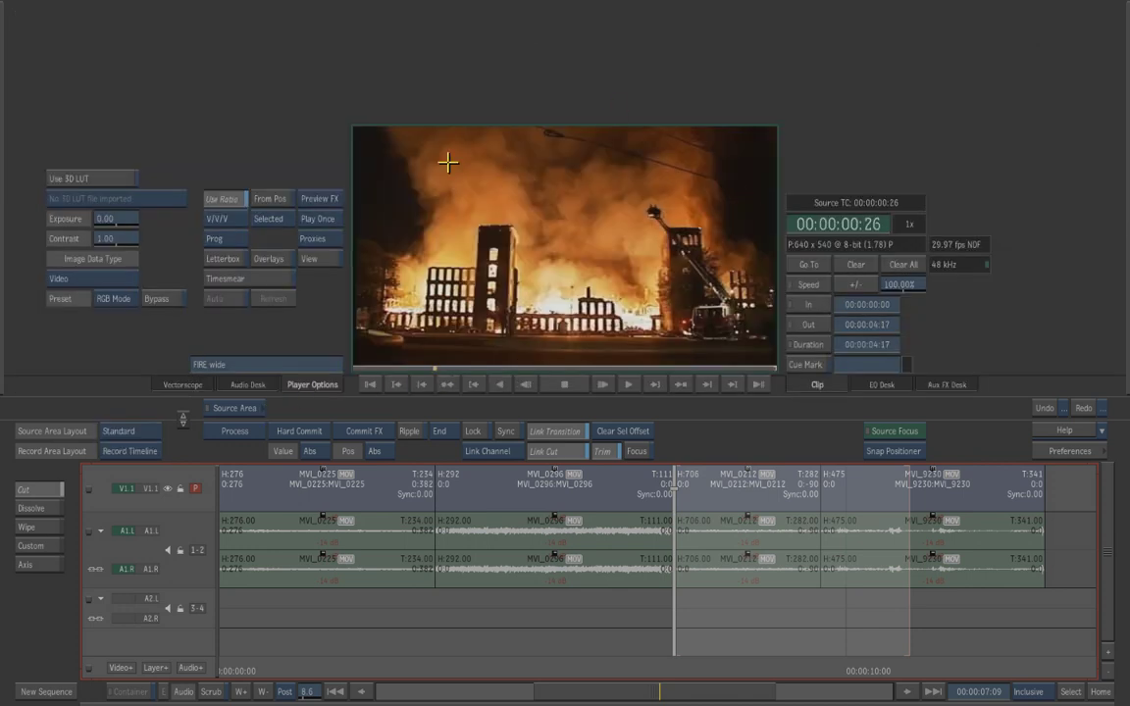
drag(527, 346, 570, 333)
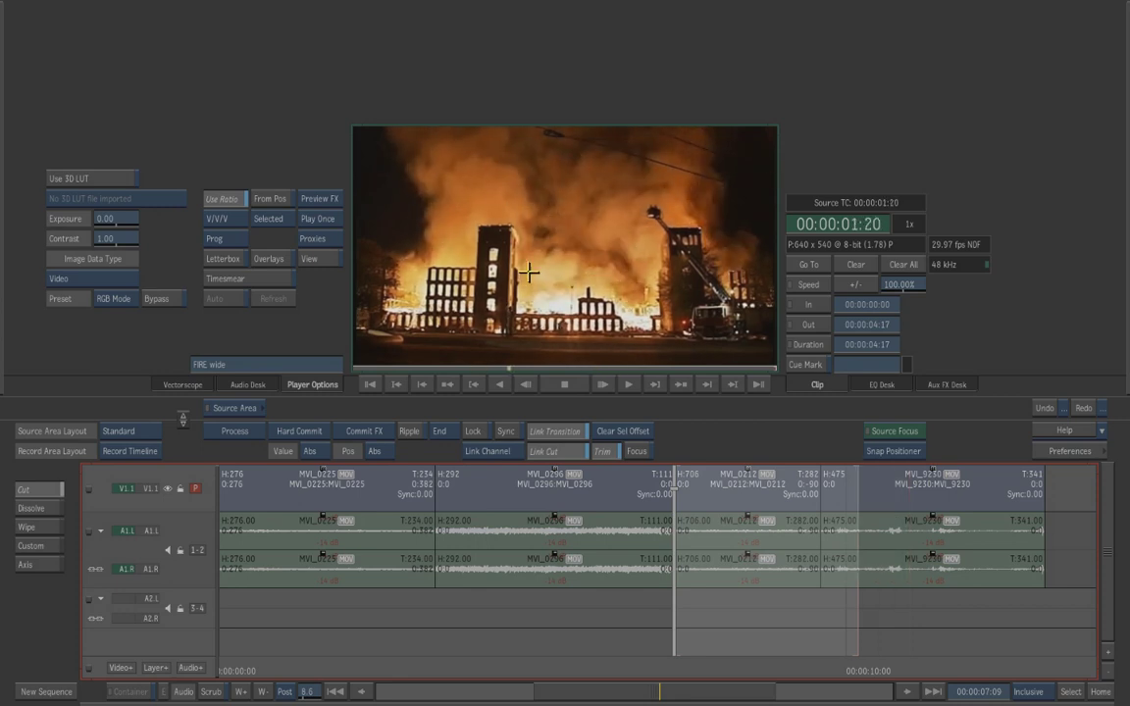
View FIRE wide in the source timeline, and return to the record timeline with the Thumbnail layout
key(Tab)
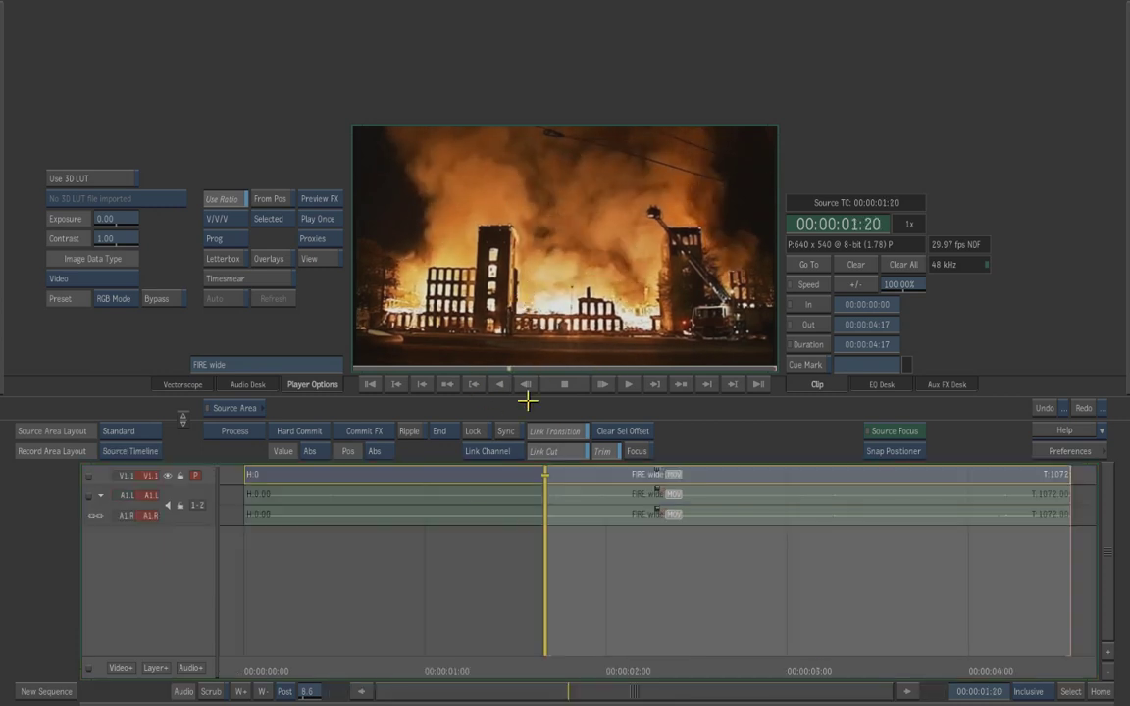
key(Tab)
mouse_move(1126, 184)
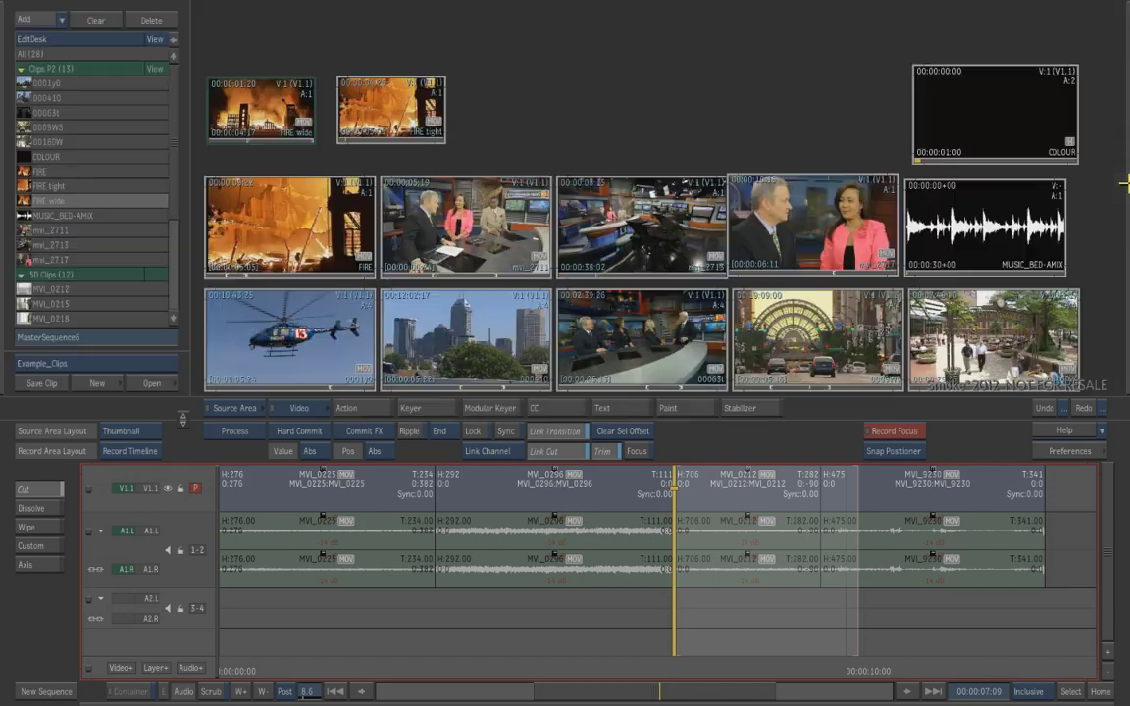
Show the 5D Clips thumbnails and insert the marked section of MVI_9219 between MVI_0225 and MVI_0296 at 00:00:03:16
click(21, 68)
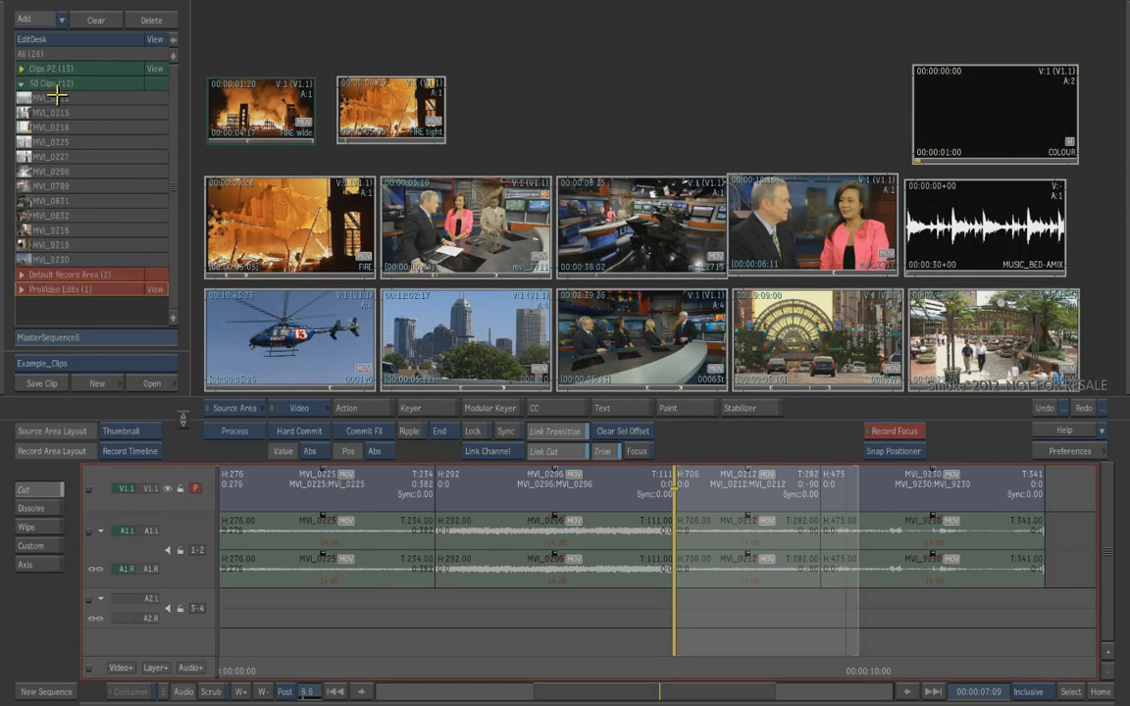
click(149, 83)
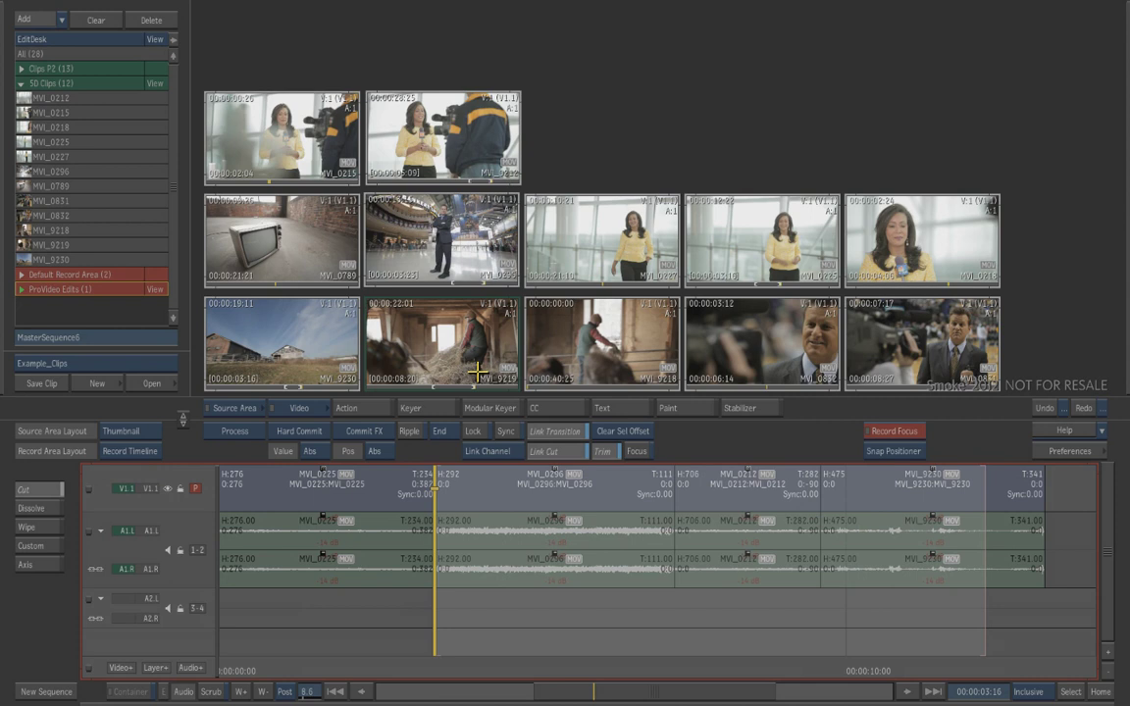
click(434, 366)
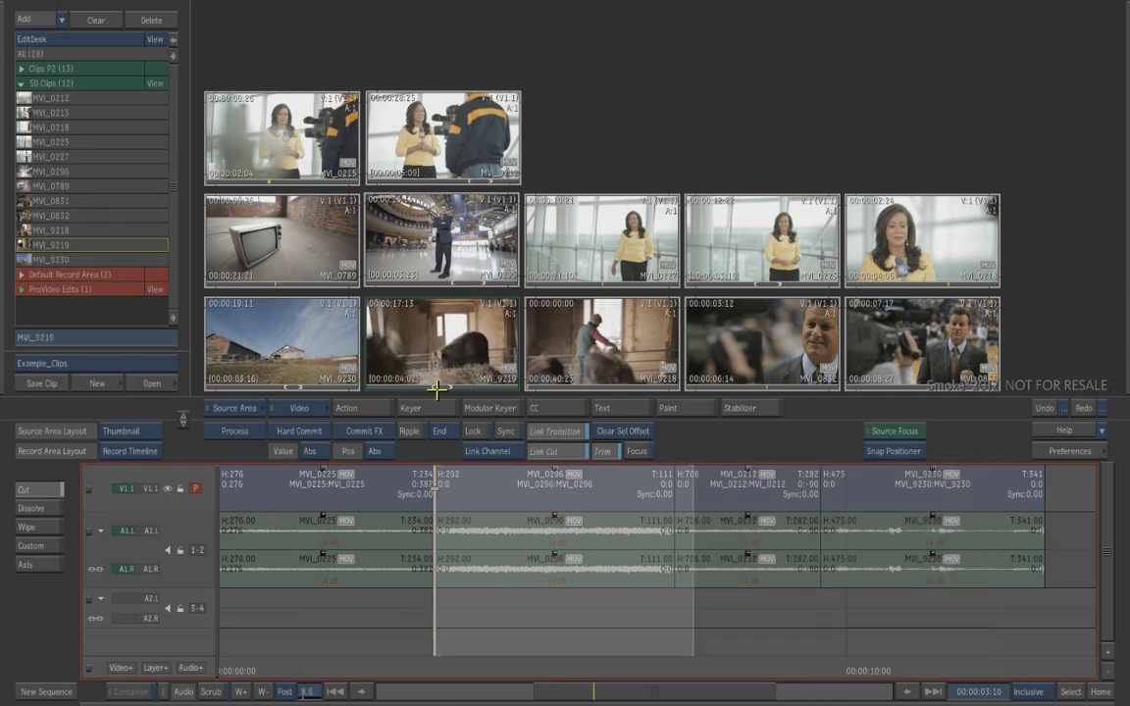
click(457, 515)
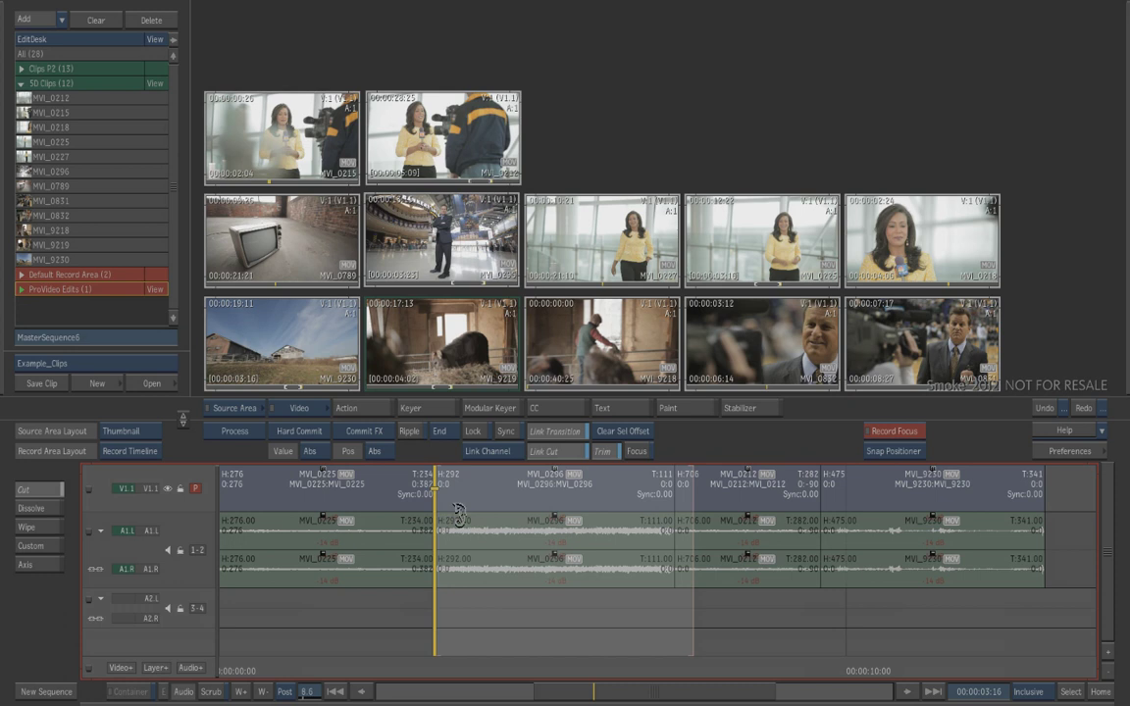
click(457, 515)
drag(609, 691, 630, 677)
drag(589, 667, 479, 549)
mouse_move(1125, 164)
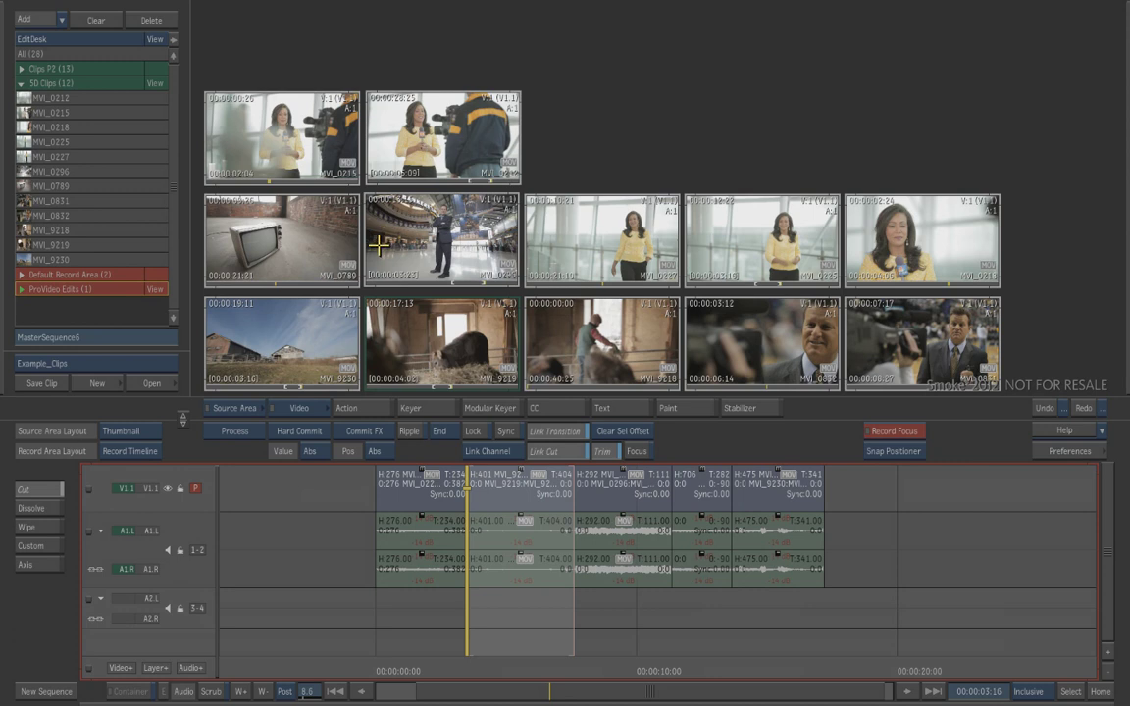
Collapse 5D Clips, add a new source area and name it with the reporter's first name
click(28, 83)
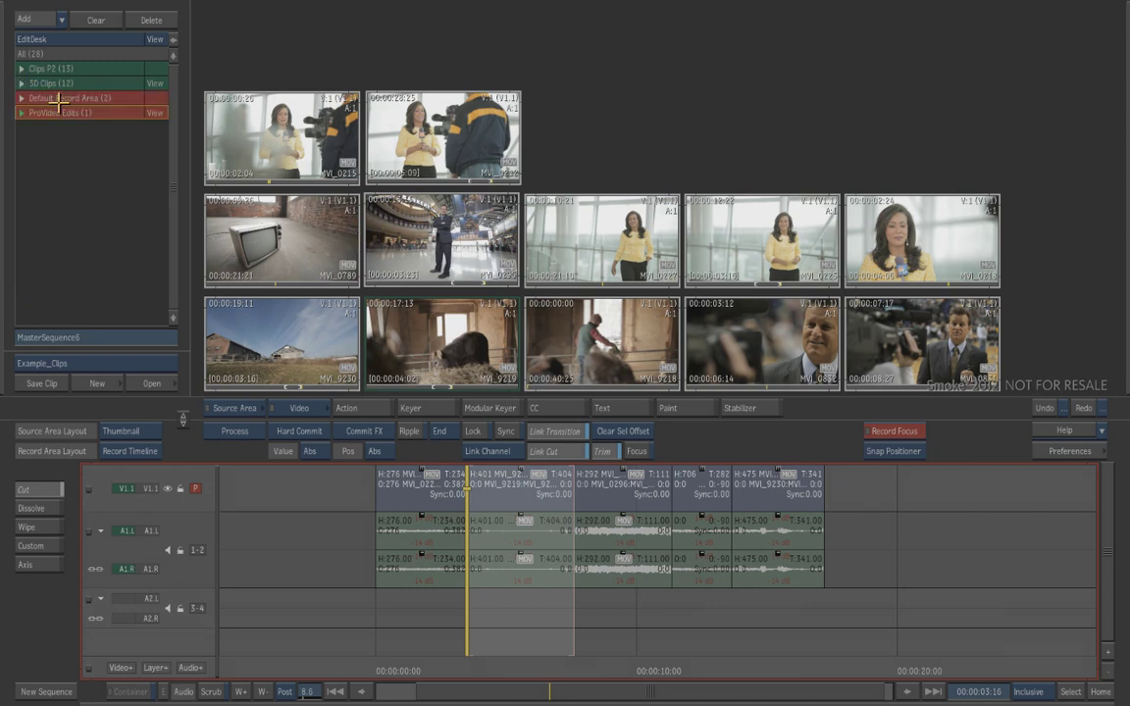
click(63, 19)
click(58, 36)
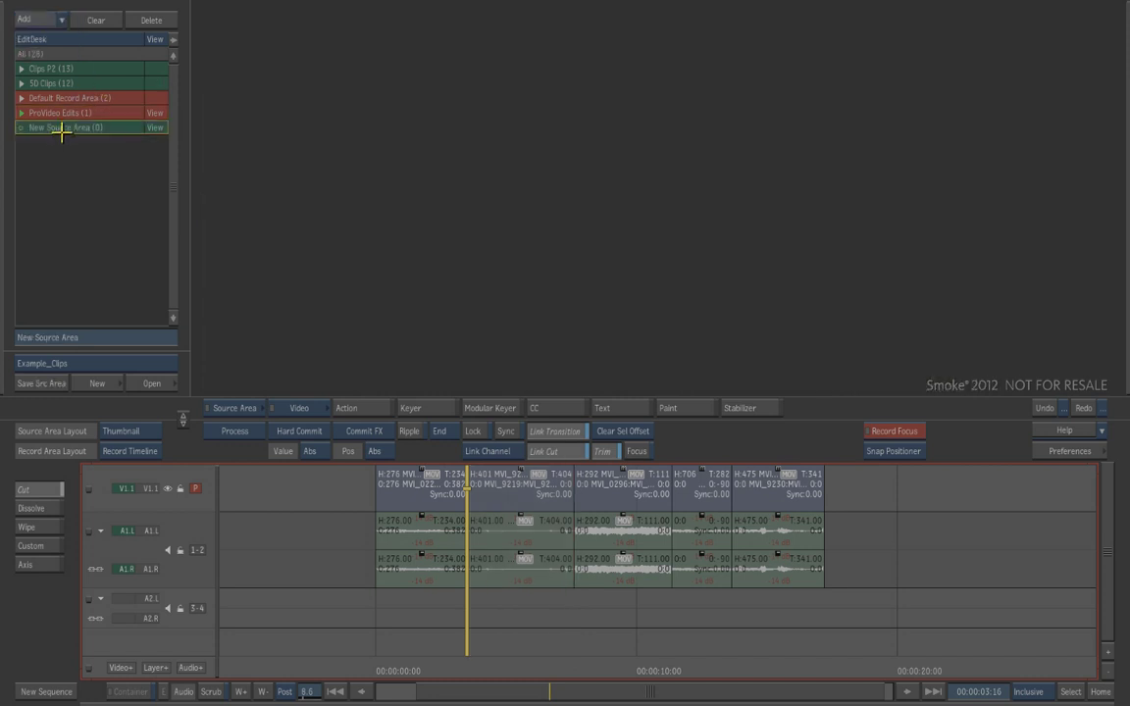
drag(89, 338, 3, 330)
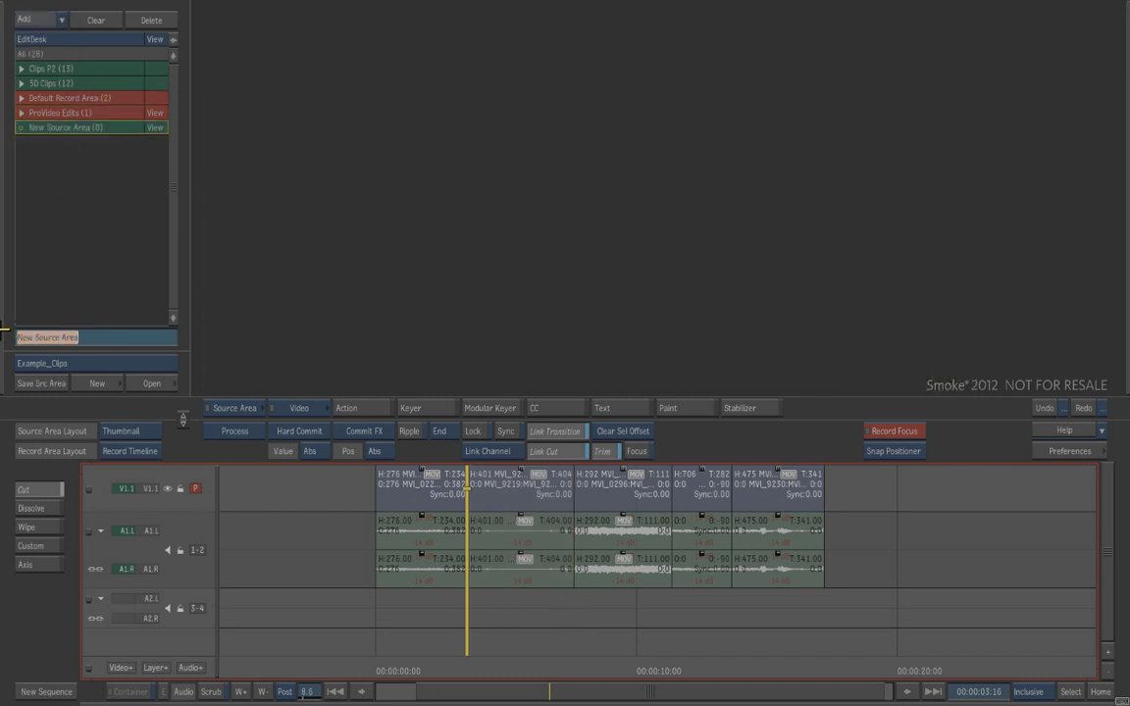
text(Andrea)
key(Return)
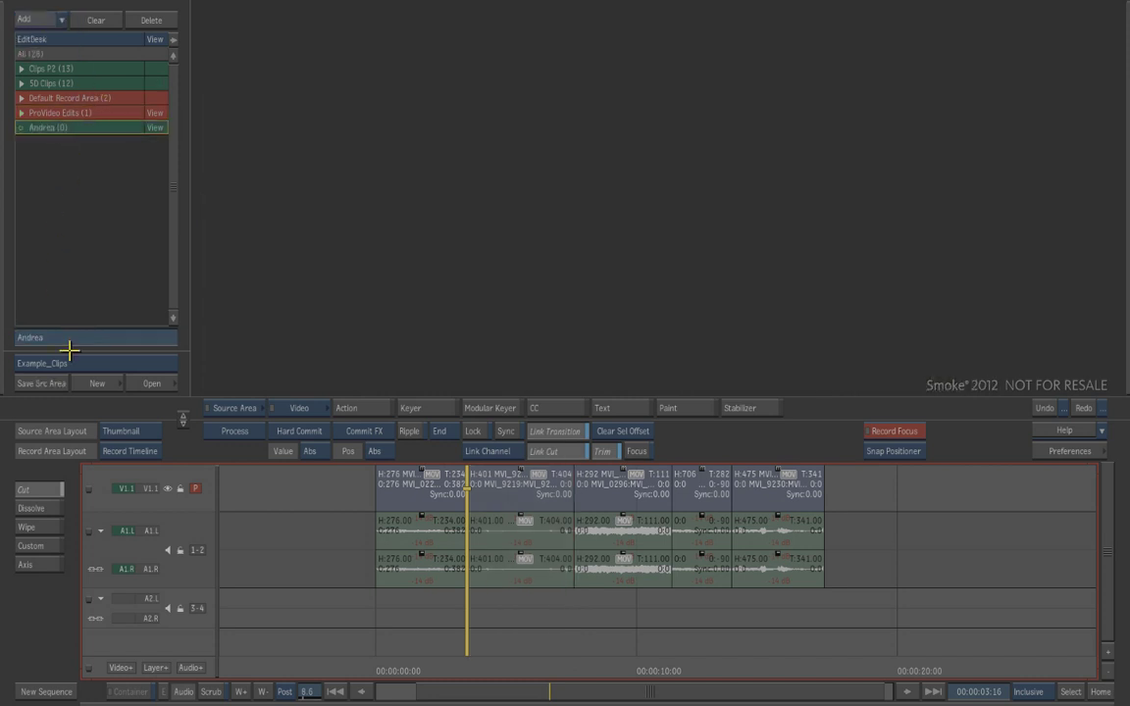
Move the five clips of the reporter in yellow from 5D Clips into the new source area, and place that area above 5D Clips
click(154, 84)
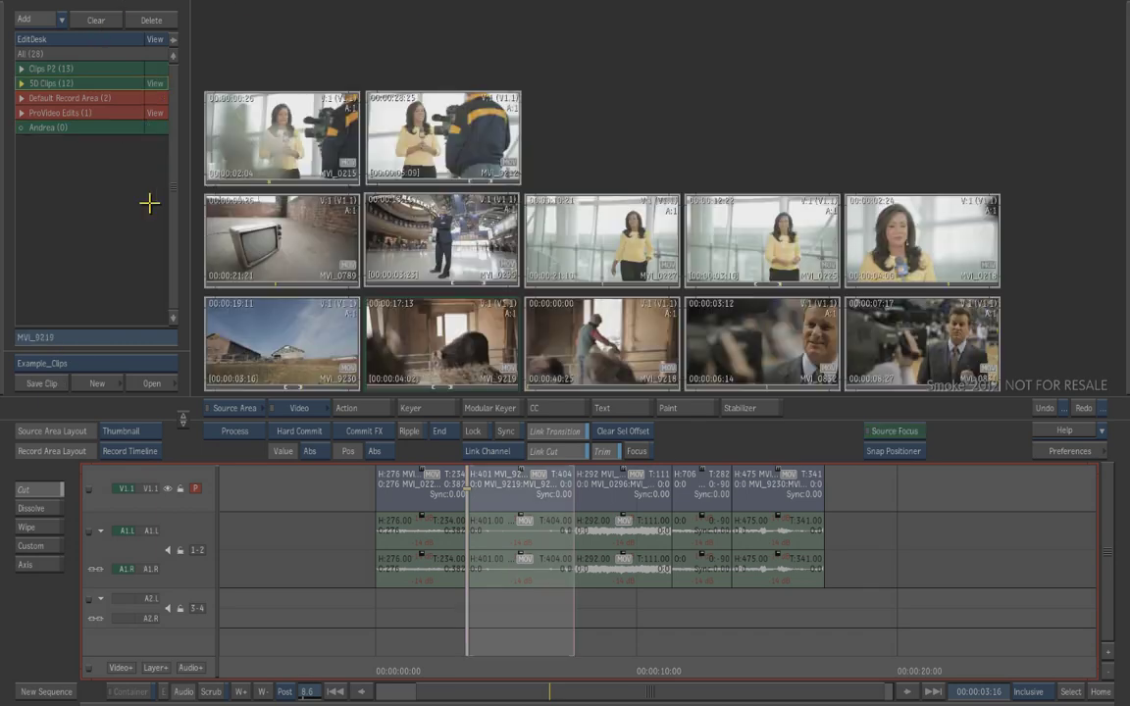
click(305, 145)
ctrl+click(443, 154)
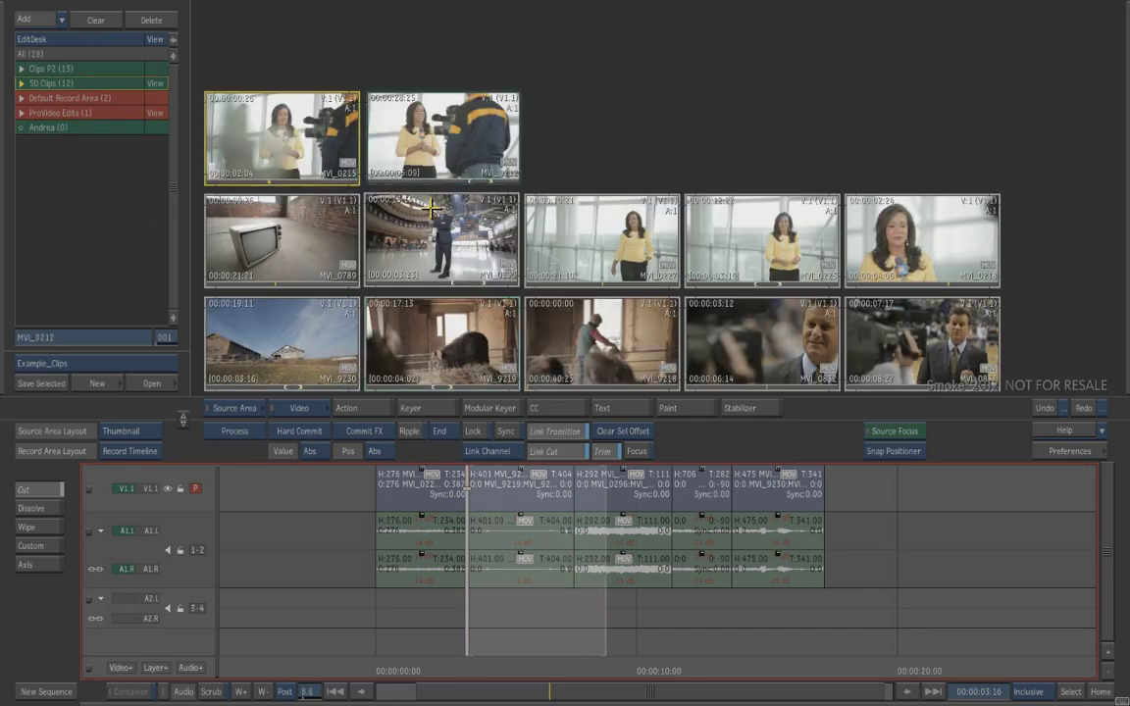
ctrl+click(588, 247)
click(602, 250)
click(762, 246)
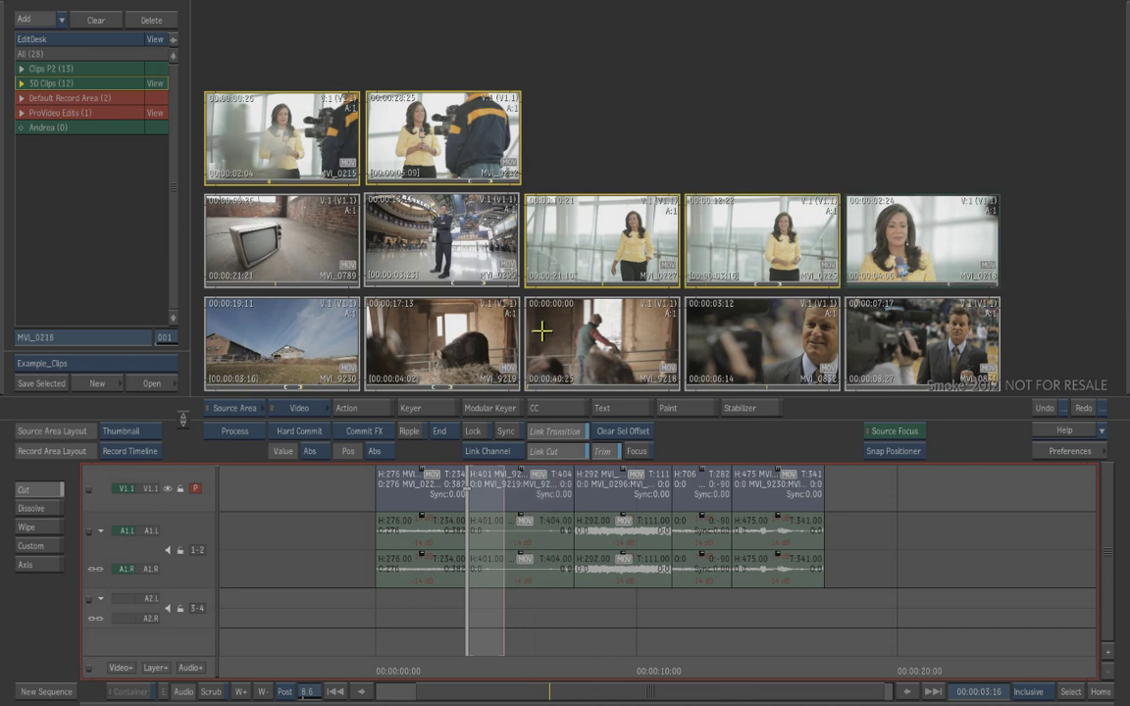
drag(267, 137, 122, 126)
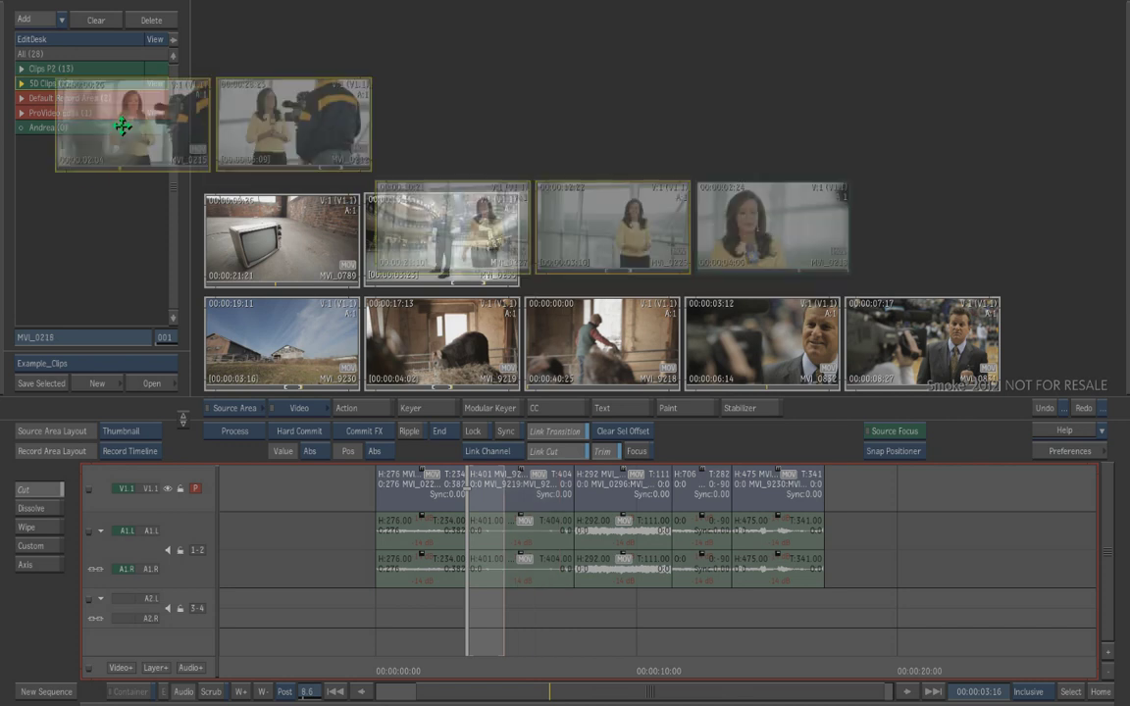
mouse_move(122, 125)
mouse_down()
mouse_move(134, 152)
mouse_move(138, 126)
mouse_up()
click(155, 127)
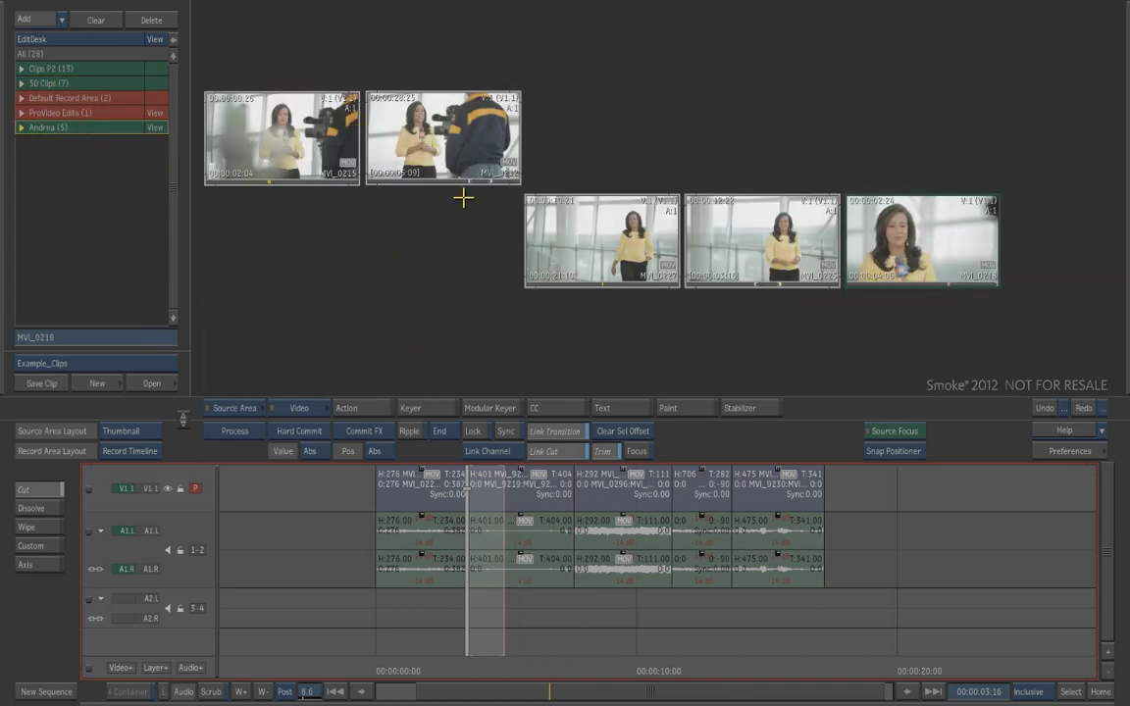
drag(83, 128, 79, 82)
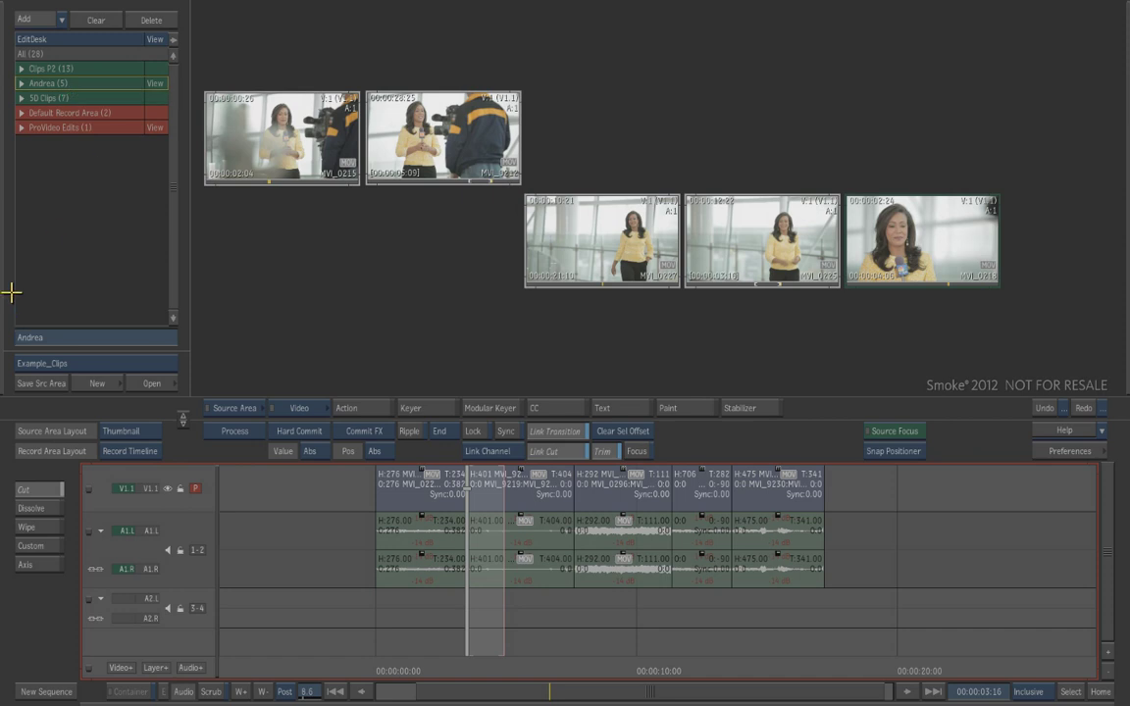
Create a folder named "Promo Clips" below Clips P2, and nest the reporter's source area and 5D Clips inside it
click(54, 66)
click(62, 18)
click(49, 55)
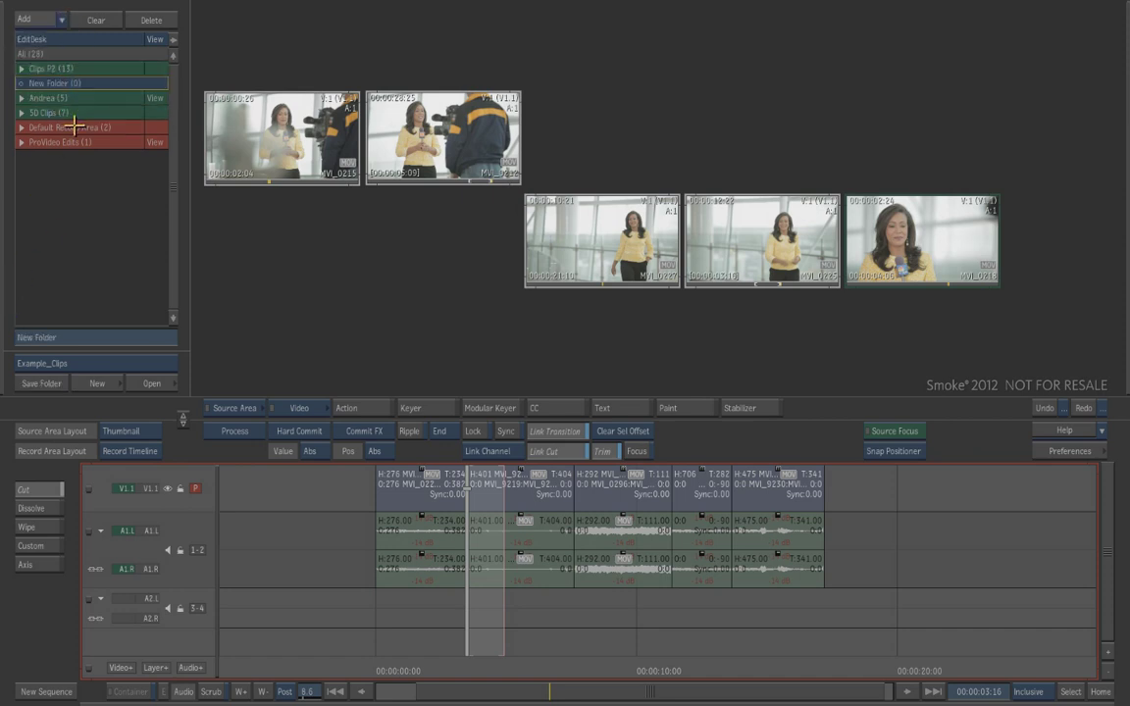
click(69, 336)
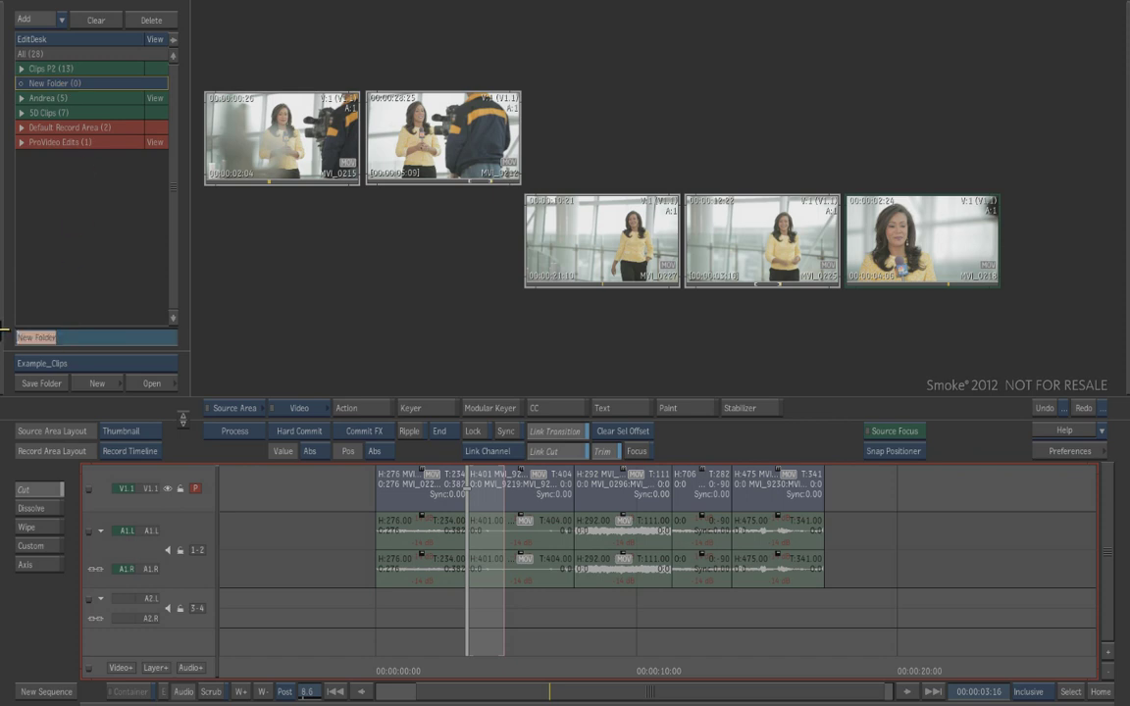
text(F)
key(Return)
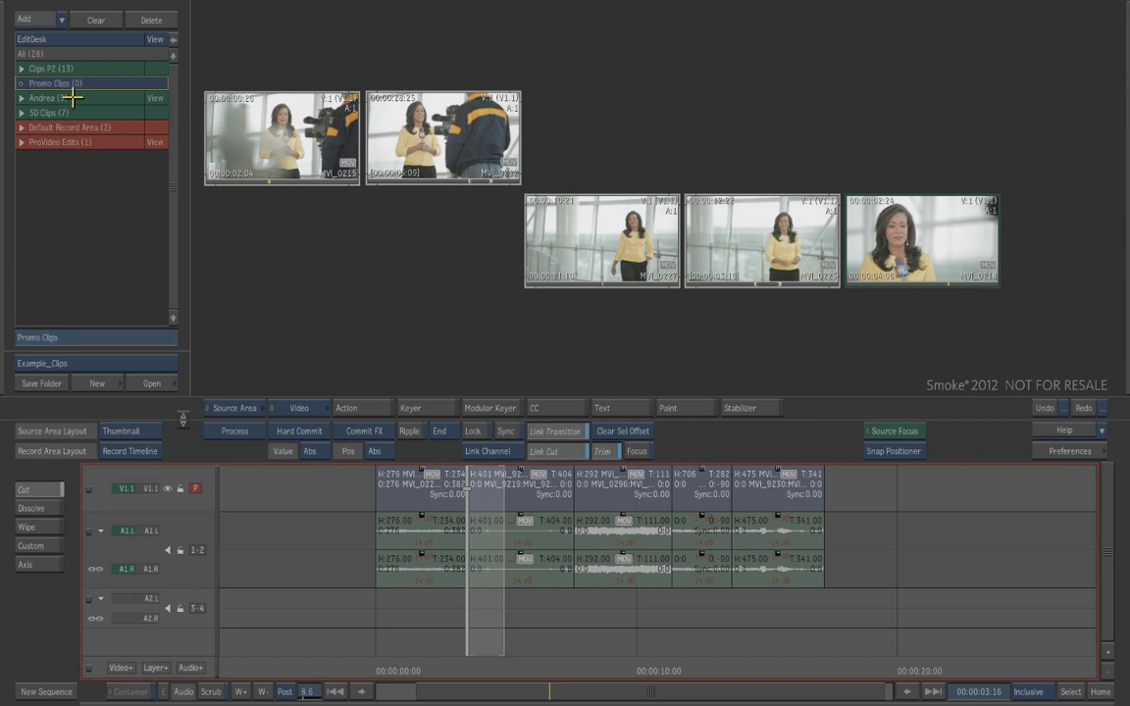
drag(74, 98, 79, 82)
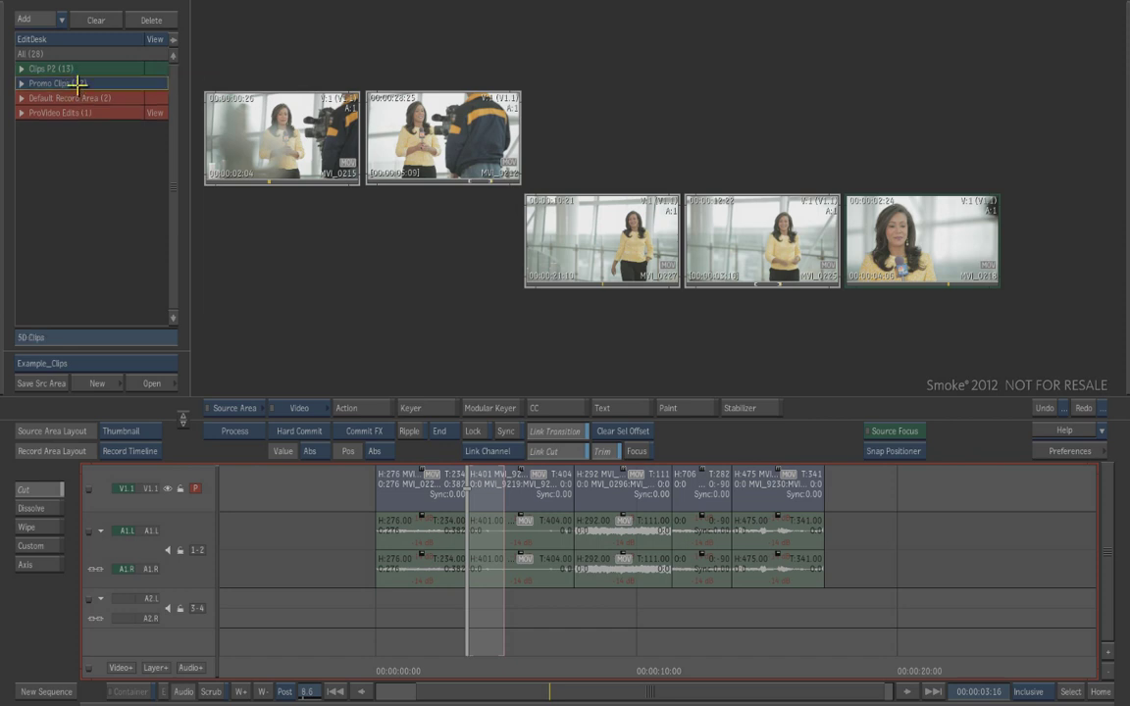
click(22, 83)
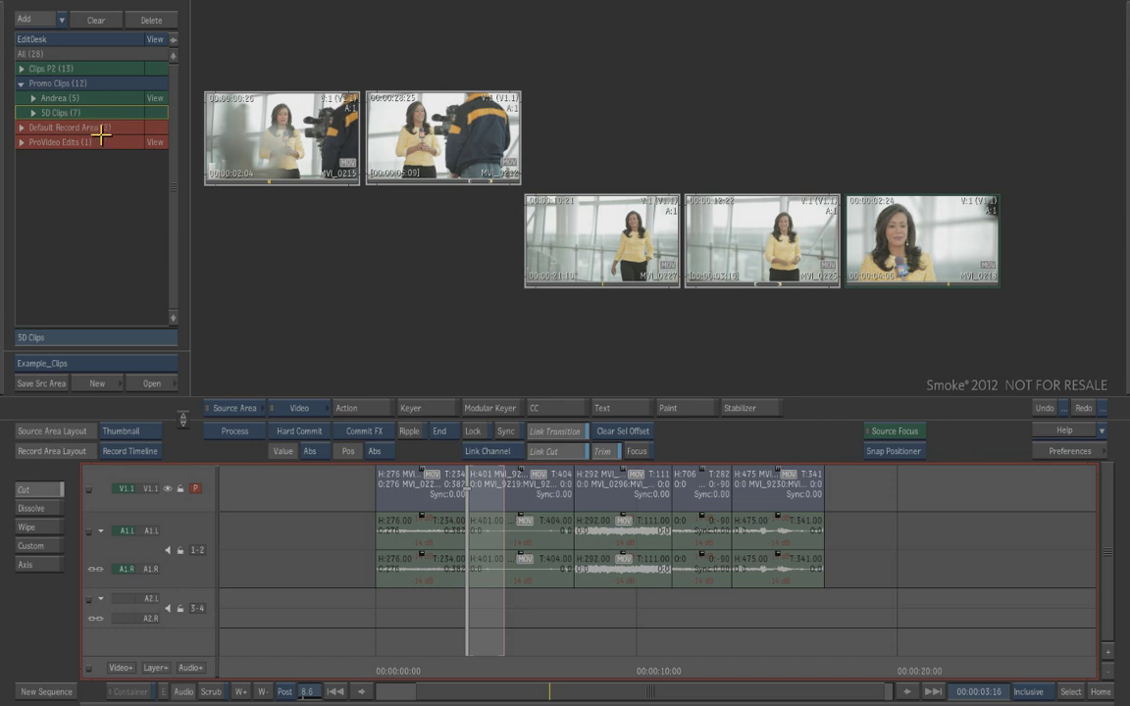
Park the record positioner at the end of the sequence, at 00:00:17:06 after MVI_9230
drag(580, 692, 623, 657)
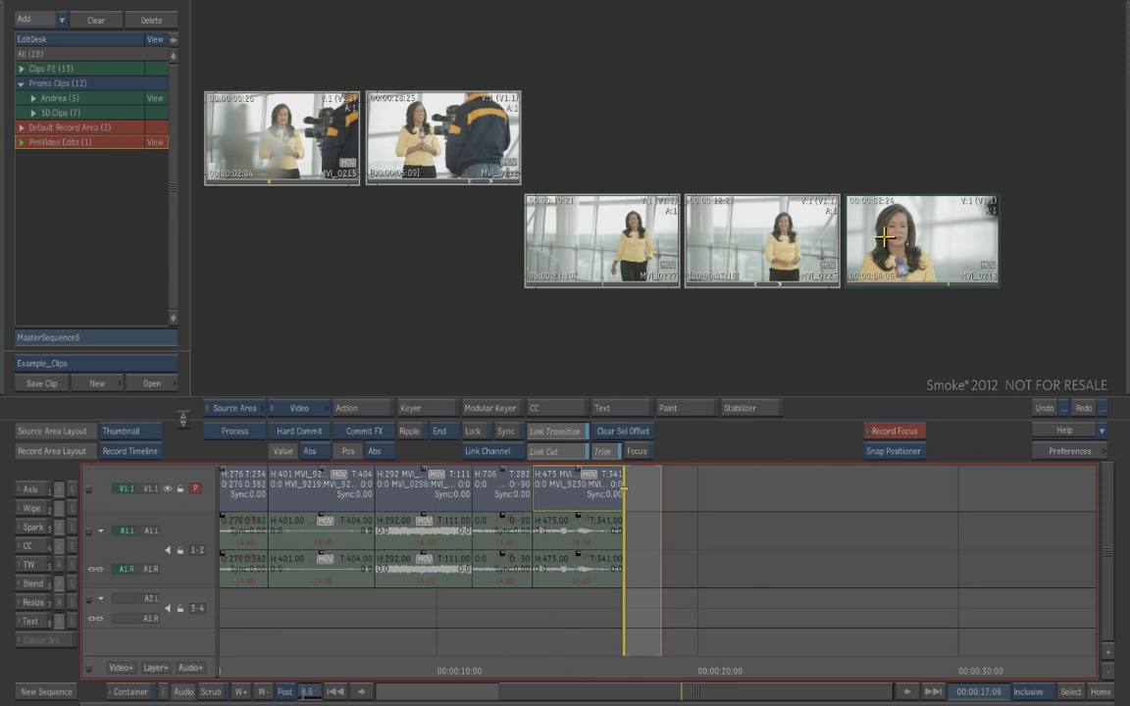
click(456, 173)
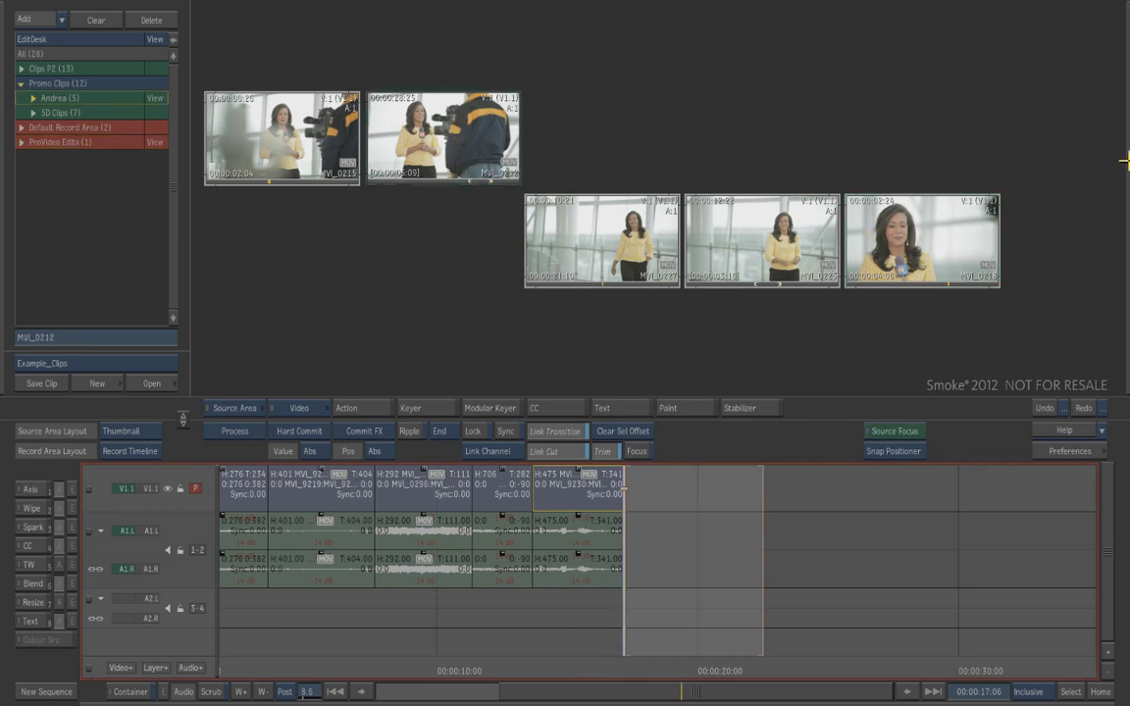
mouse_move(1127, 178)
drag(580, 665, 624, 657)
View MVI_0212 in the Standard player, scrub it to 00:00:26:11 and return to the thumbnails
mouse_move(1127, 215)
click(446, 155)
mouse_move(1127, 106)
drag(568, 337, 543, 336)
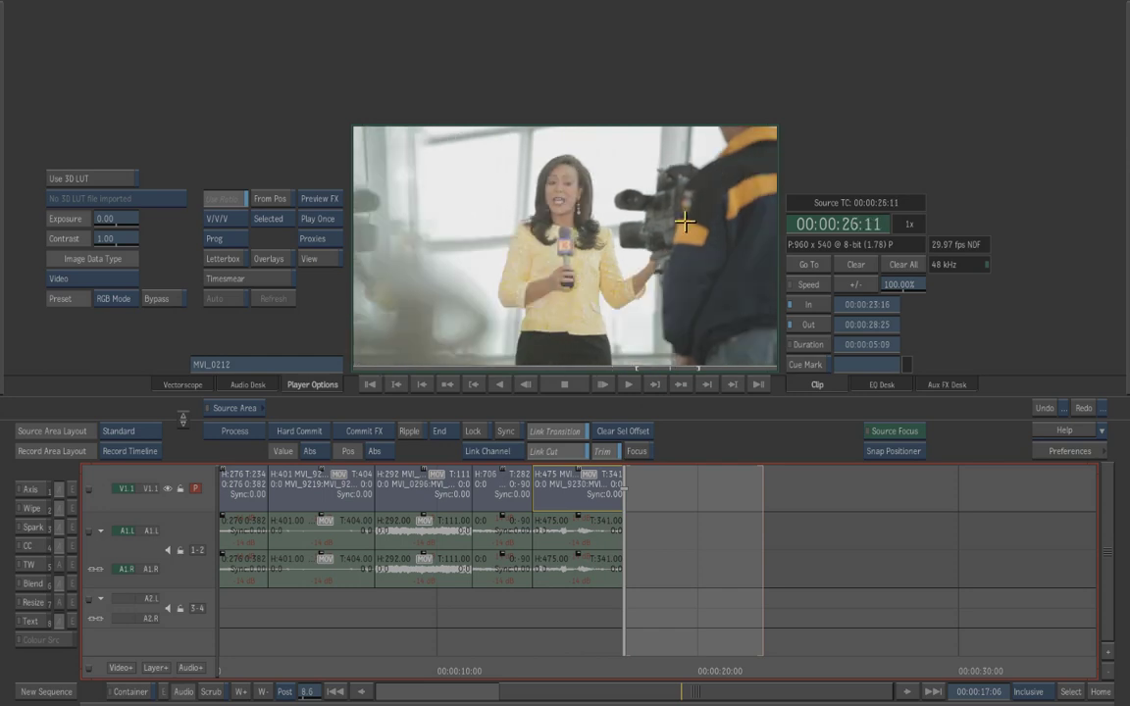
key(Escape)
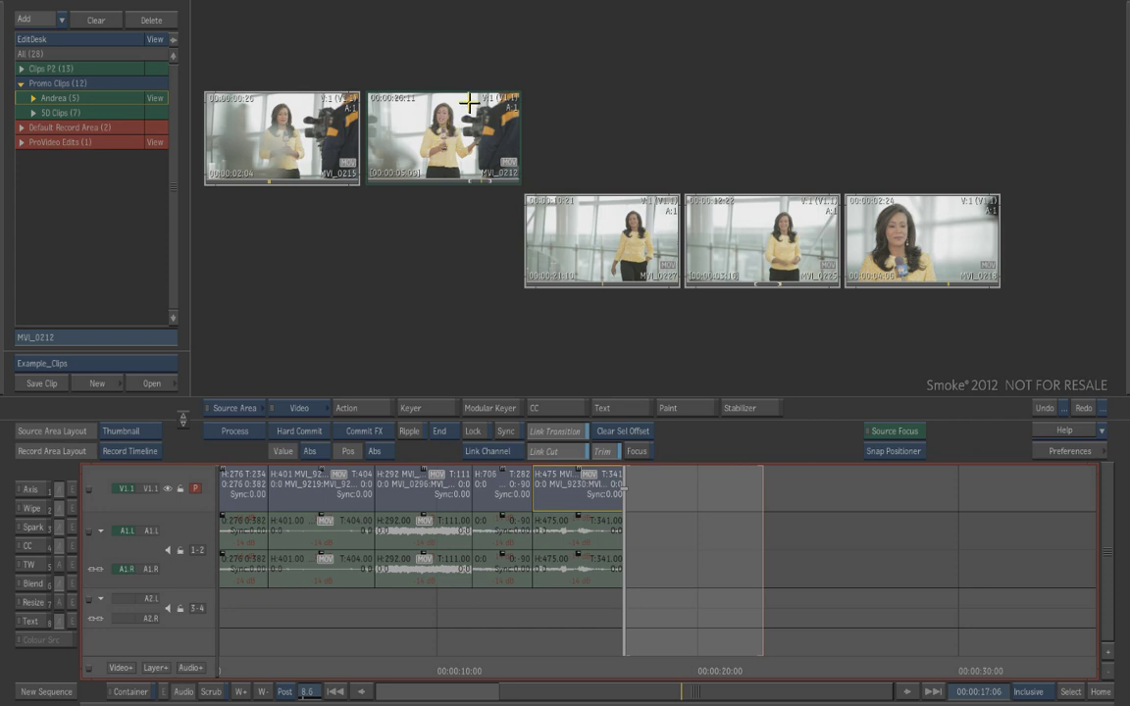
Add the marked section of MVI_0212 at the end of the record sequence and scrub the sequence to 00:00:21:19
drag(442, 140, 748, 474)
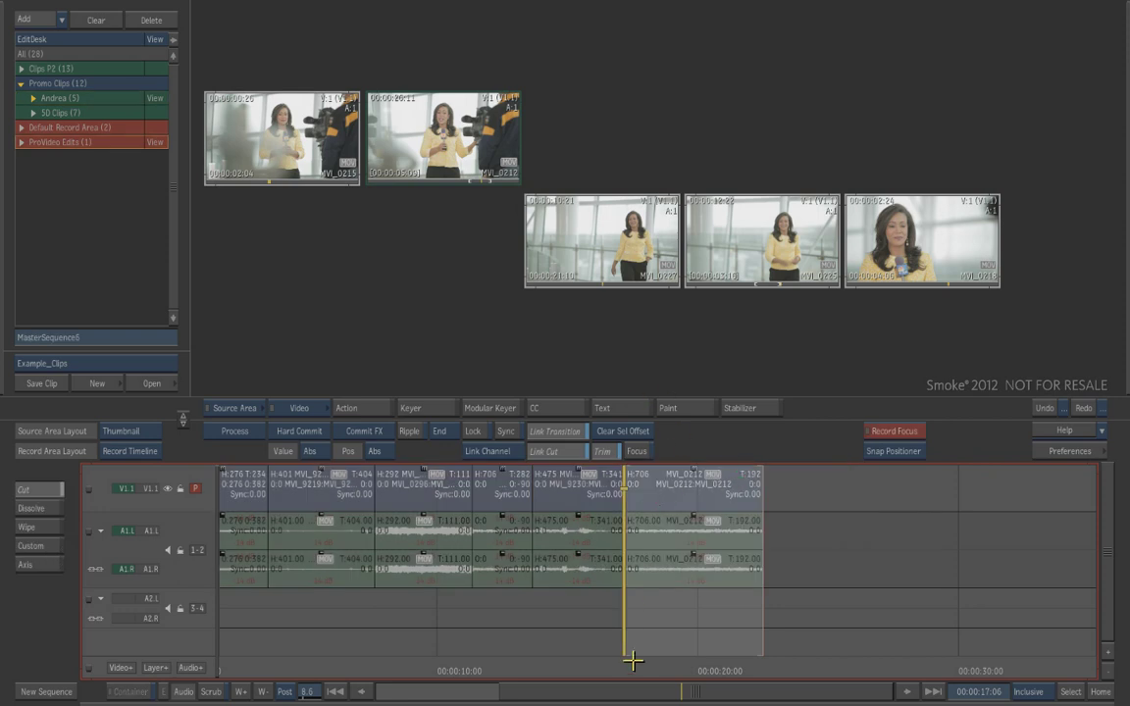
click(663, 669)
drag(663, 670, 740, 663)
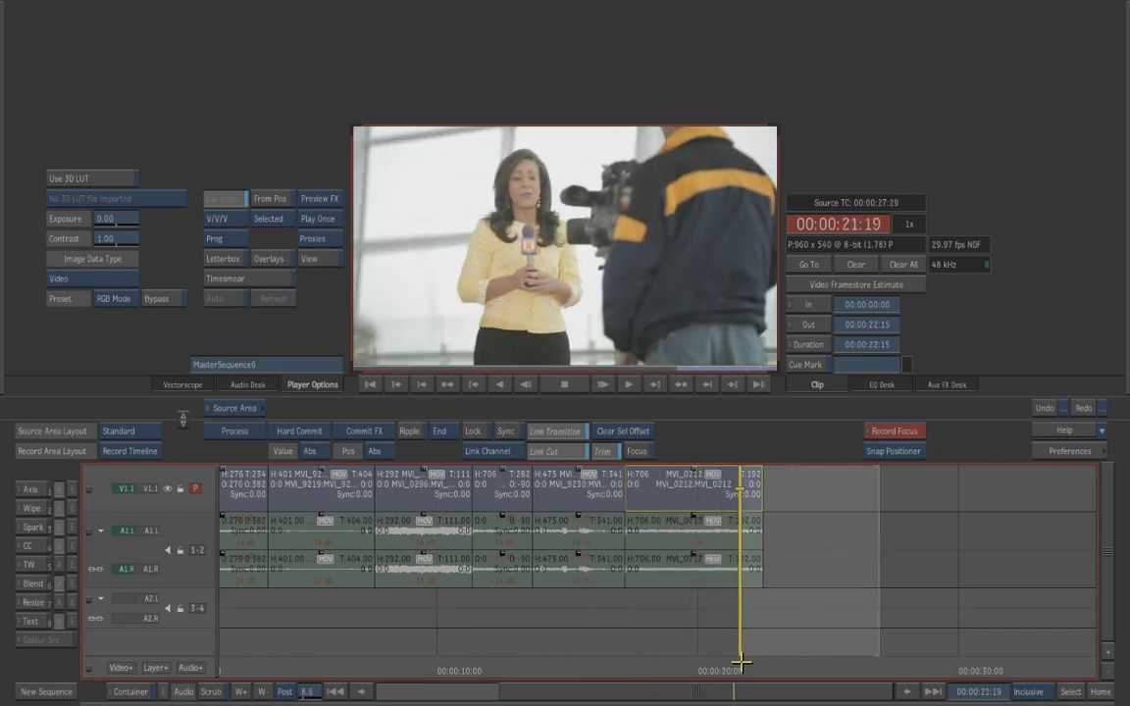